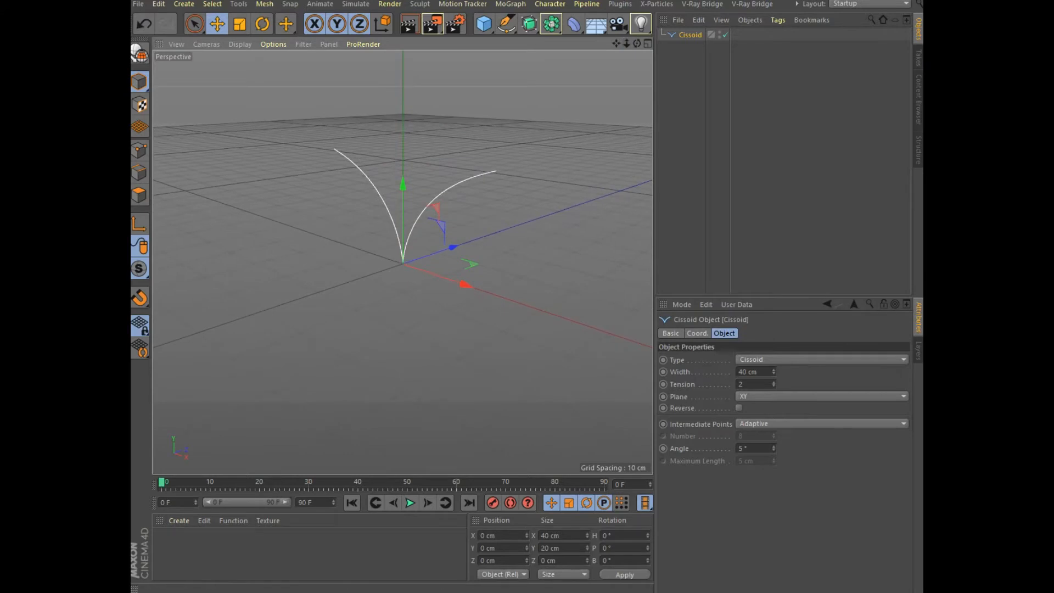
Nest the Cissoid spline under a new Loft generator and display the surface shaded with mesh lines
left_click_drag(529, 24, 671, 65)
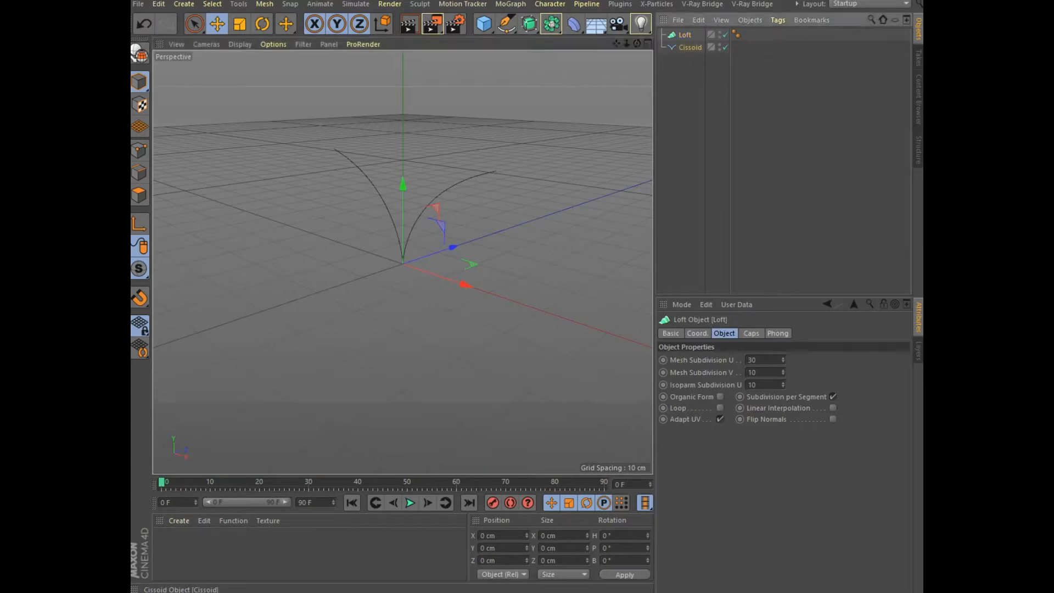
left_click_drag(690, 47, 685, 36)
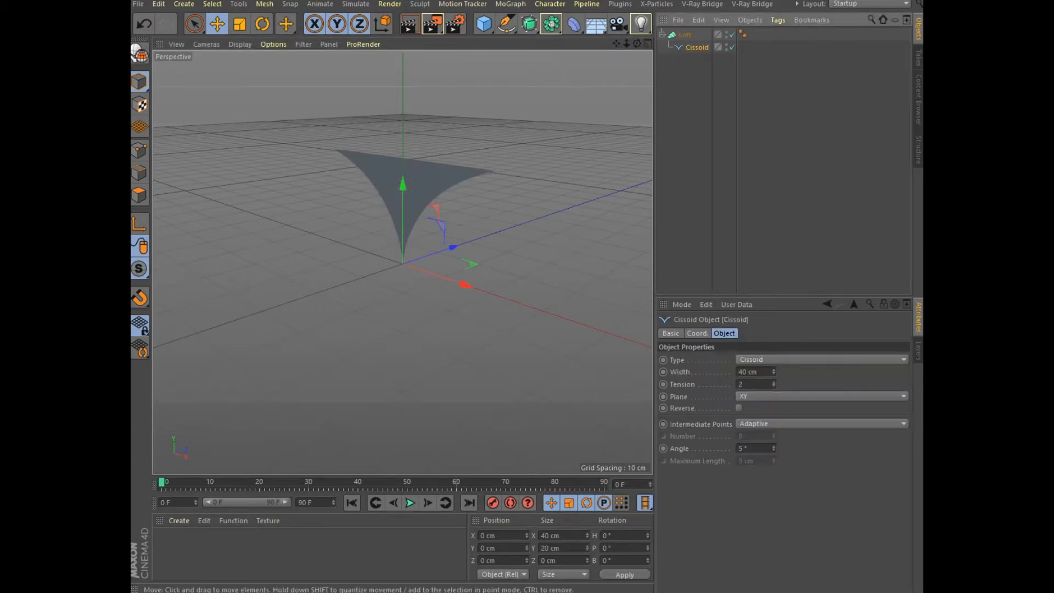
left_click(240, 44)
left_click(264, 75)
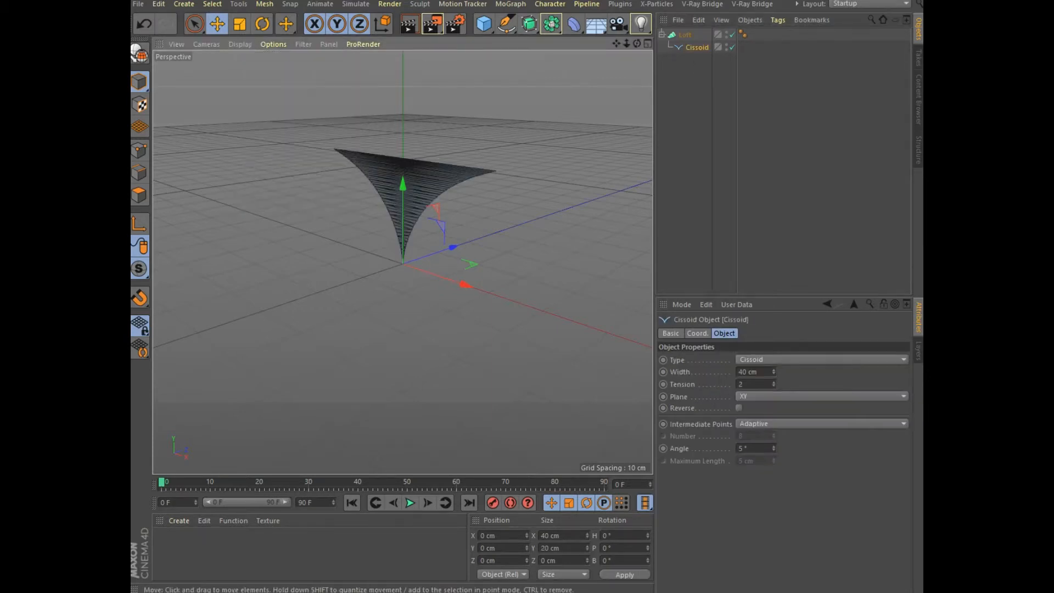
Duplicate the Cissoid spline inside the loft, offsetting the copy about 40.8 cm along Z
left_click_drag(637, 44, 544, 61)
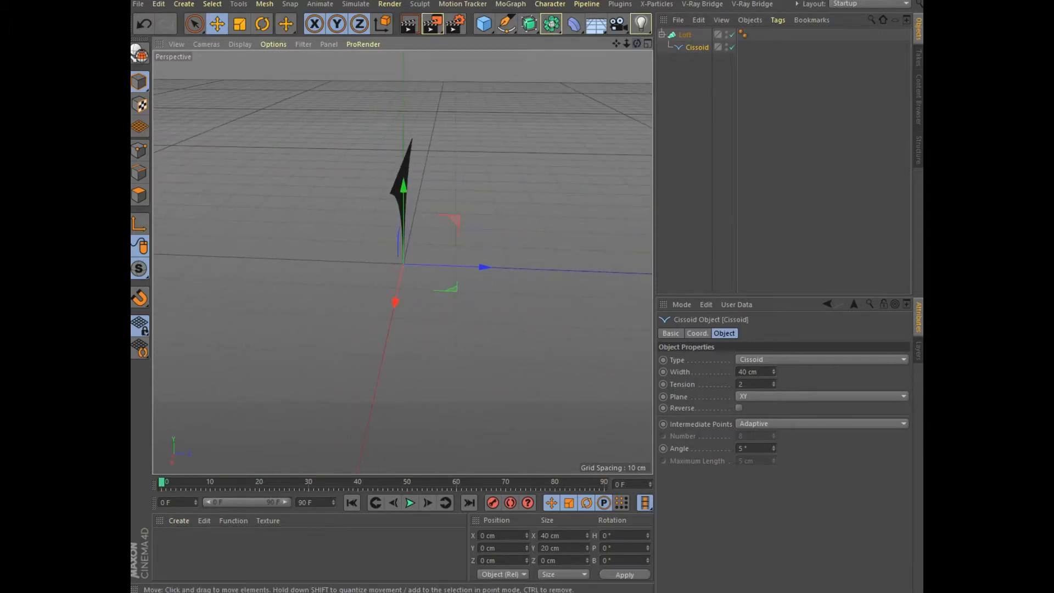
left_click_drag(483, 268, 640, 273, "ctrl")
left_click_drag(637, 43, 728, 25)
Scale the copied Cissoid spline down to about 0.54 cm wide so the loft tapers towards its far end
key("t")
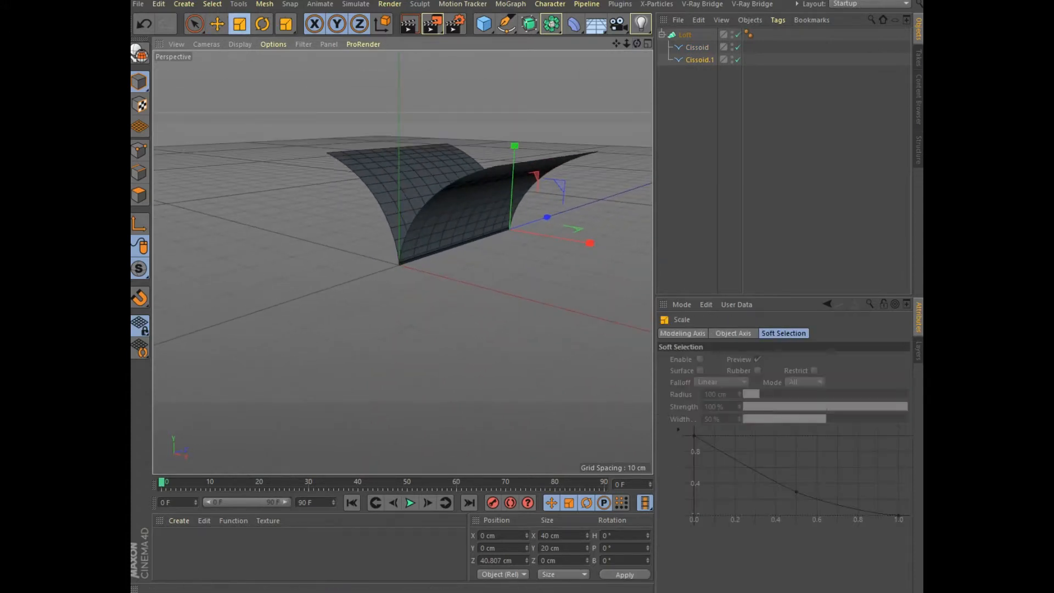
left_click_drag(514, 146, 510, 228)
left_click_drag(637, 44, 528, 27)
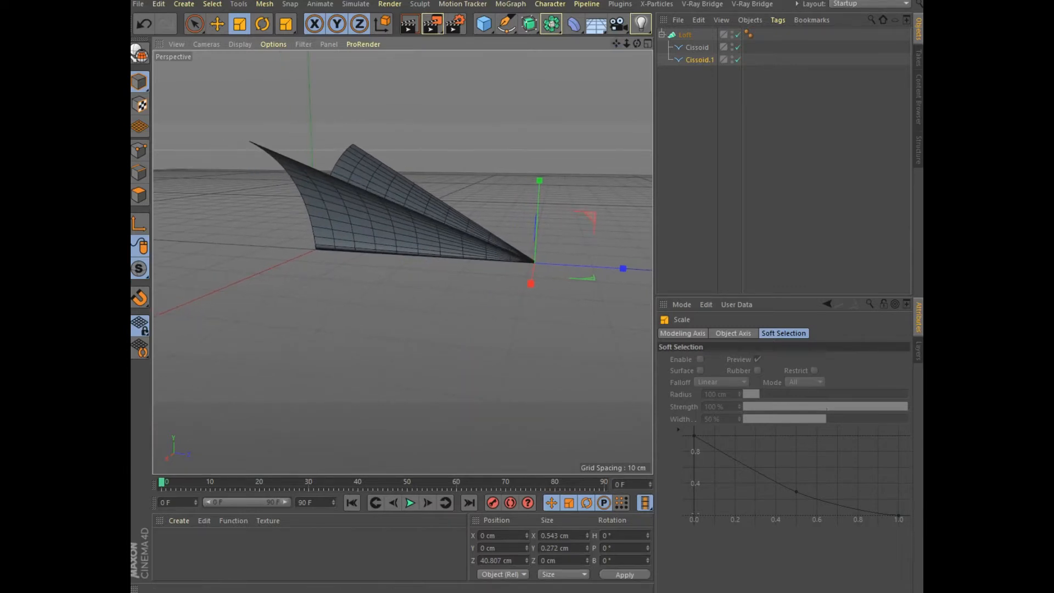
left_click(217, 25)
left_click(699, 60)
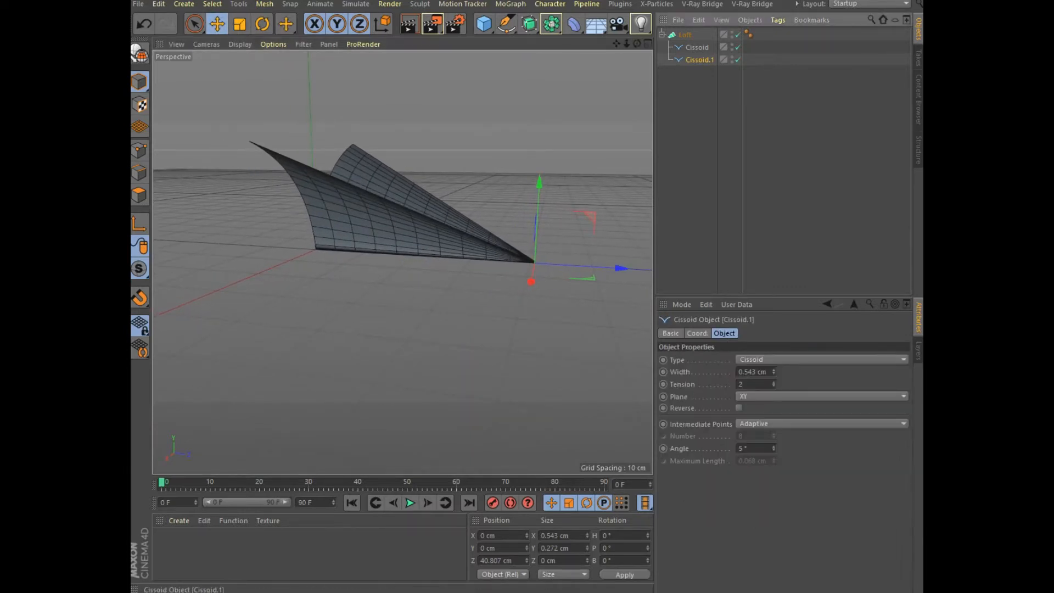
Set the original Cissoid spline's tension to 52 and its width to 25 cm
left_click(698, 48)
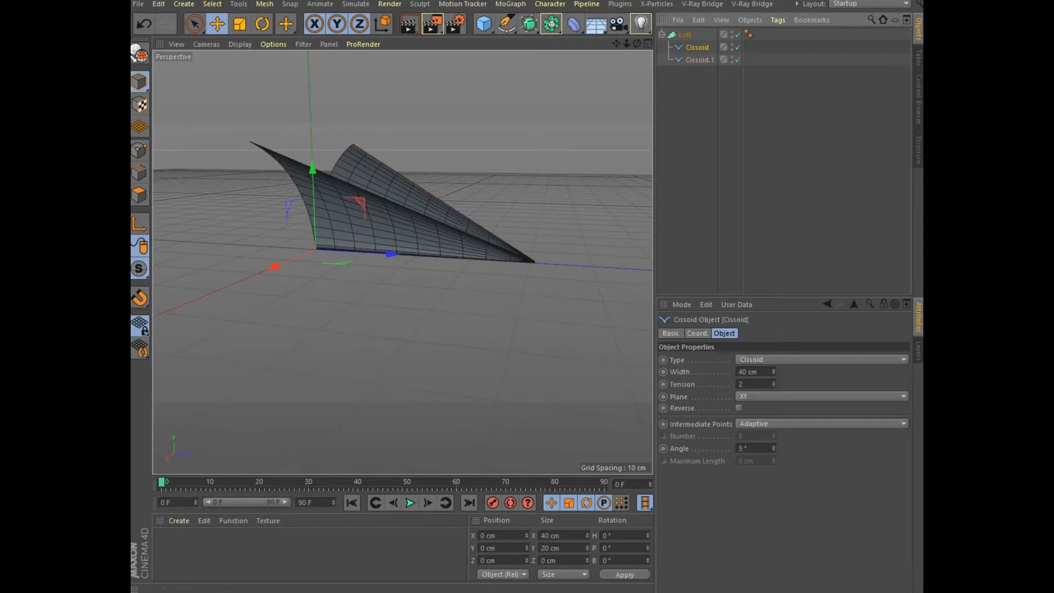
left_click_drag(773, 385, 773, 366)
left_click_drag(402, 262, 462, 296, "alt")
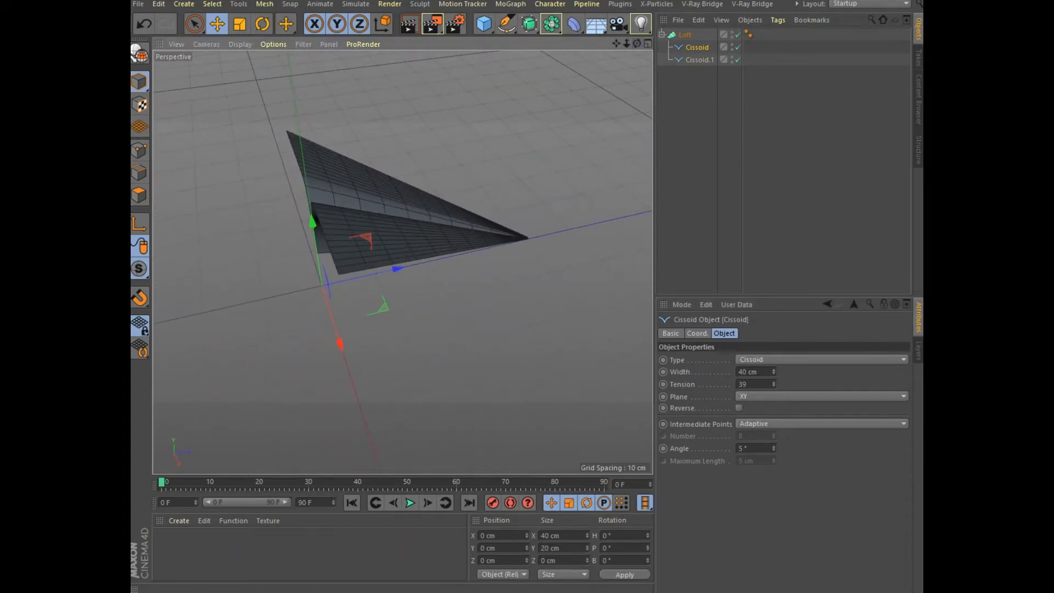
left_click_drag(774, 372, 774, 379)
left_click_drag(636, 43, 625, 16)
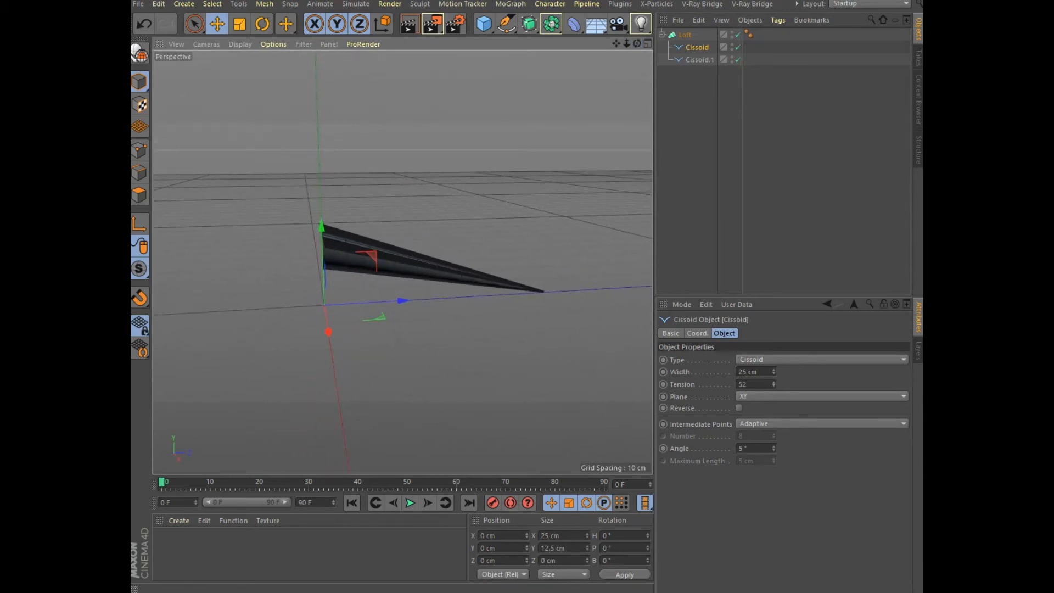
Set the copied Cissoid spline's width to 0 cm and its tension to 2
left_click(700, 60)
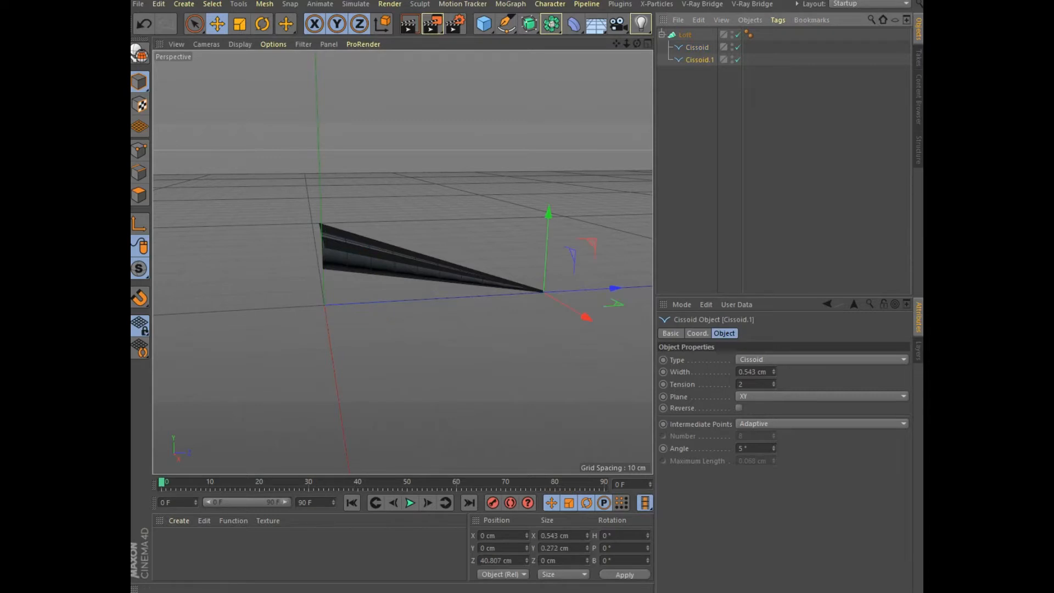
left_click_drag(774, 372, 774, 375)
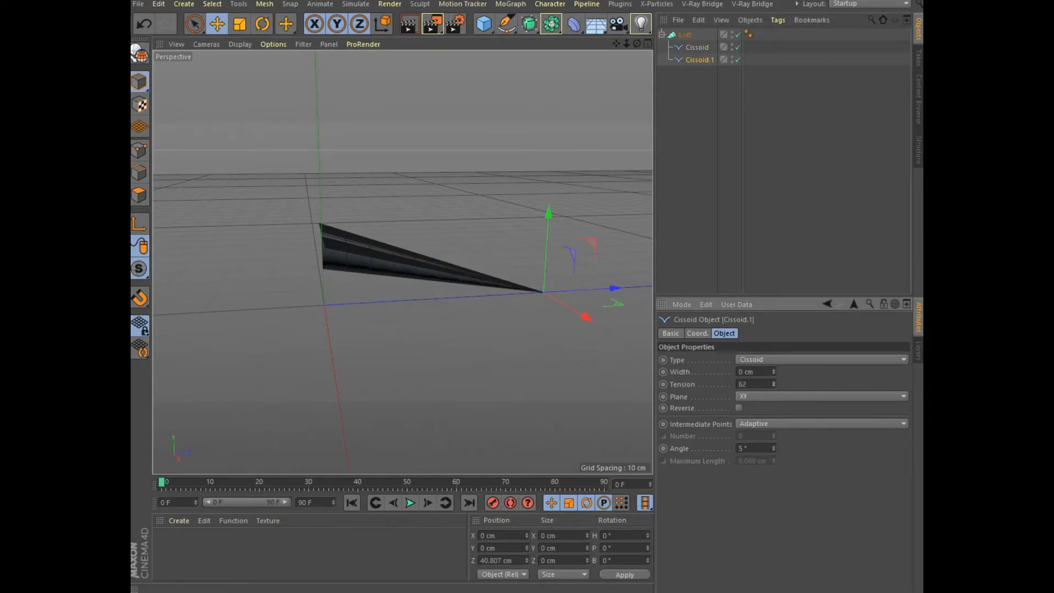
double_click(743, 385)
type("2")
key("Return")
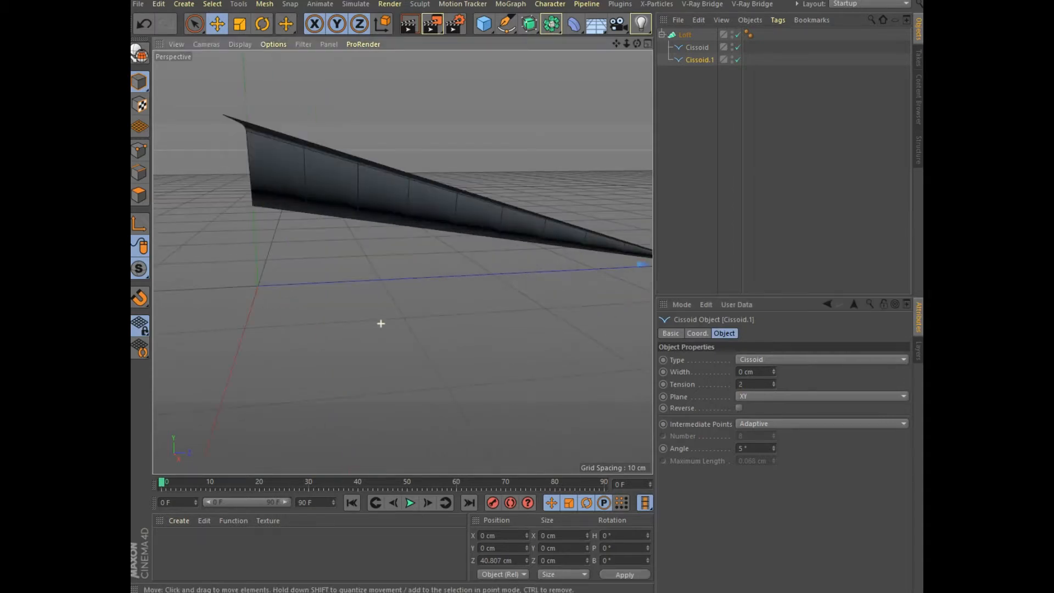
Set the original Cissoid spline's tension to 30 and its width to 28 cm
left_click_drag(402, 262, 402, 262, "alt")
left_click(696, 48)
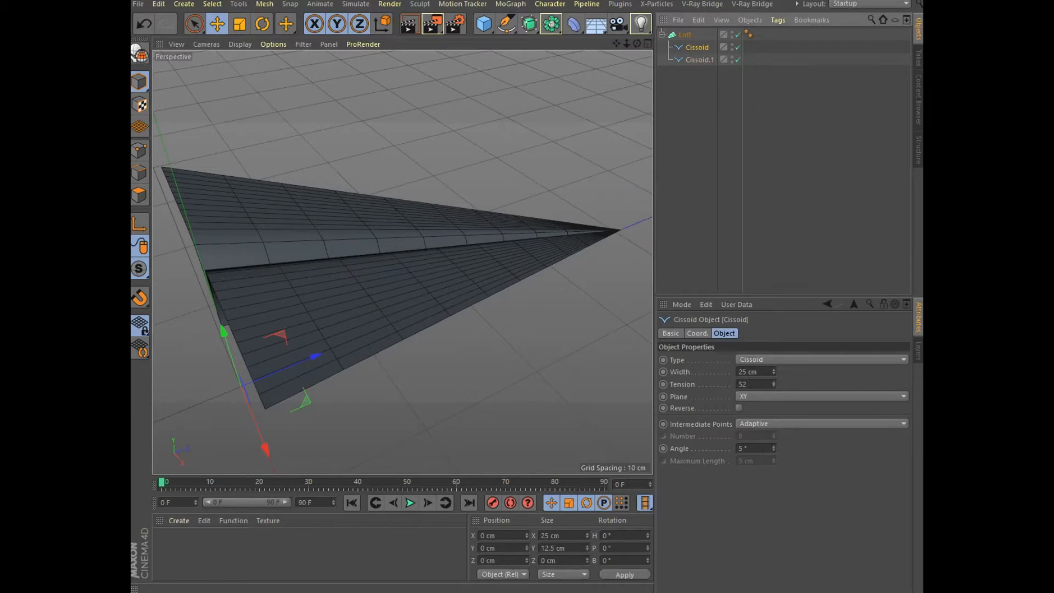
double_click(743, 384)
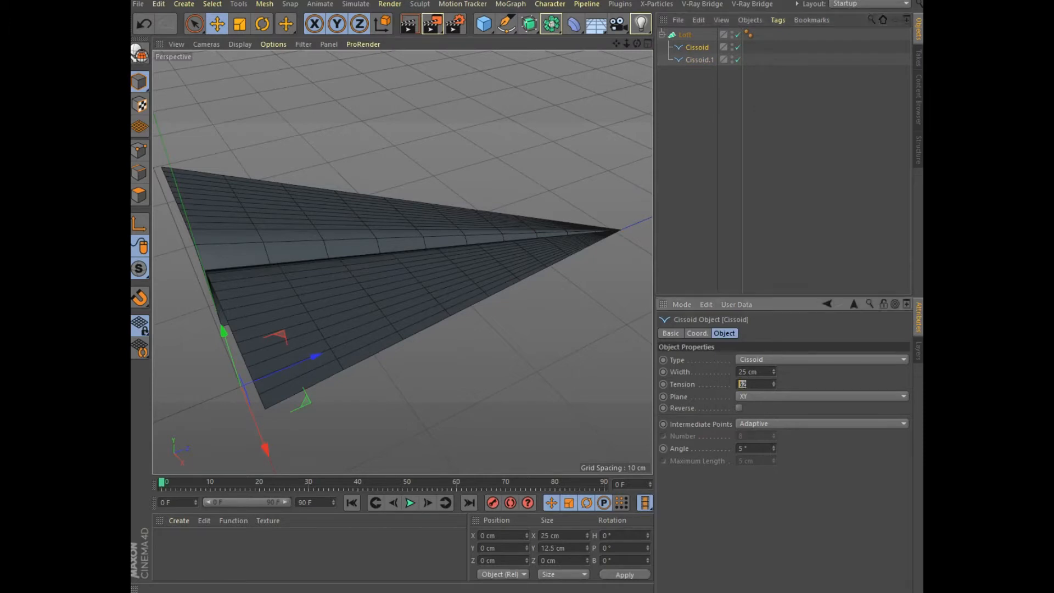
type("30")
key("Return")
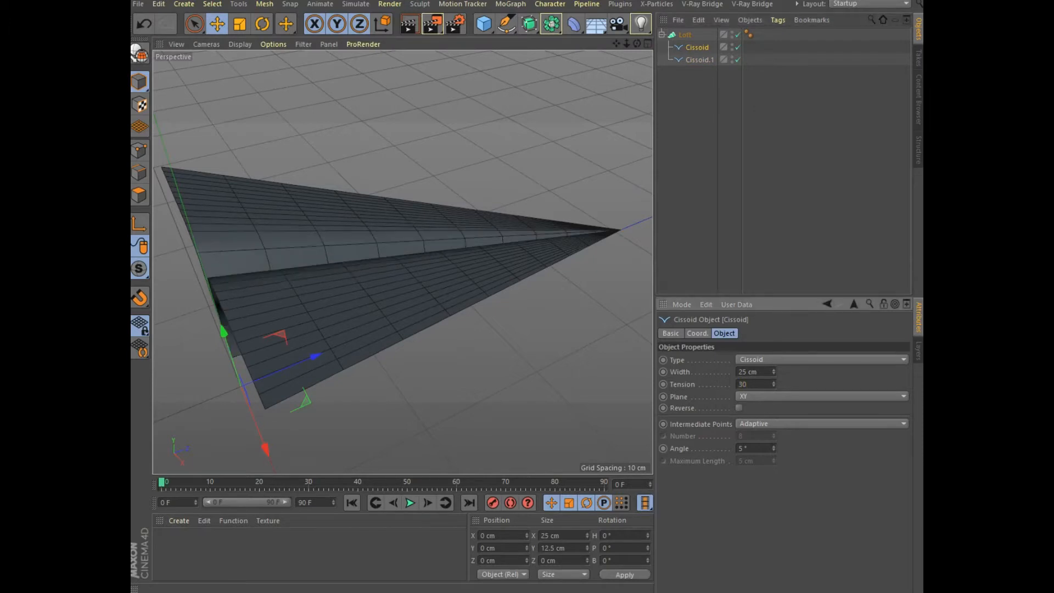
left_click_drag(774, 372, 774, 371)
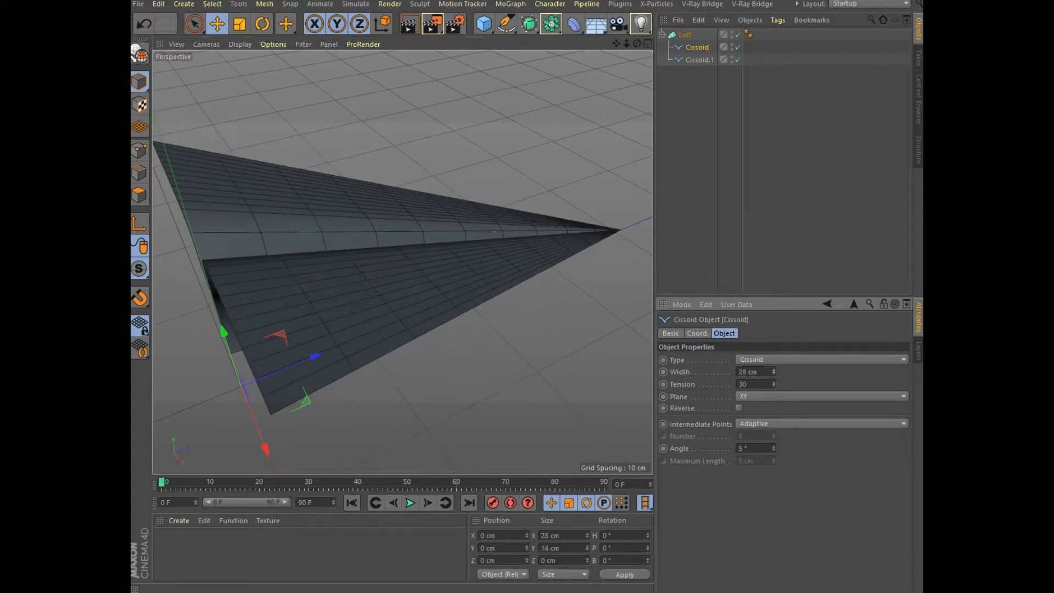
Create a new material and add a GGX layer to its reflectance
left_click_drag(403, 262, 439, 313, "alt")
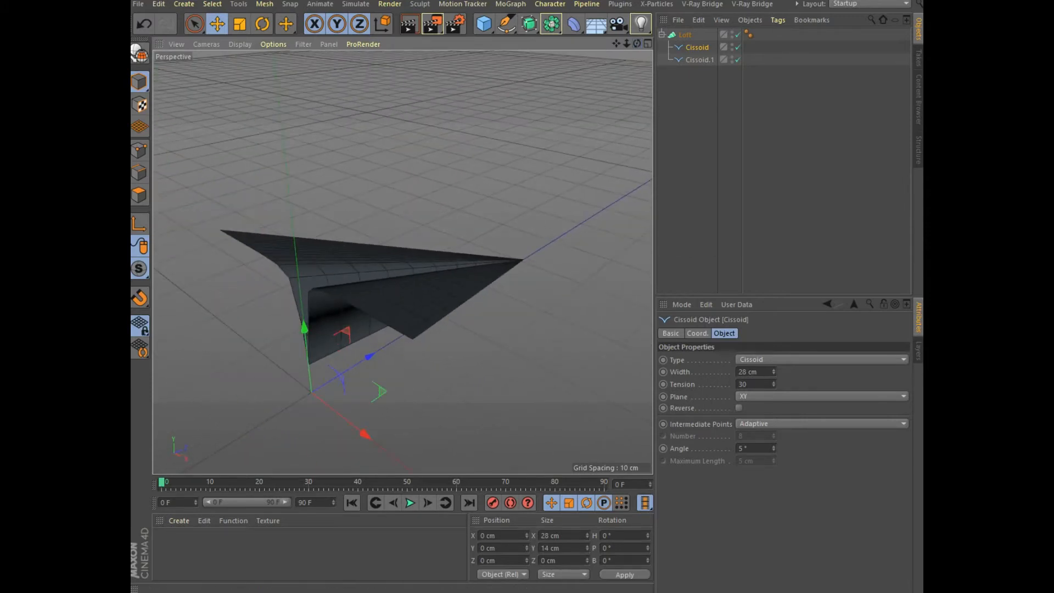
left_click(179, 520)
left_click(209, 390)
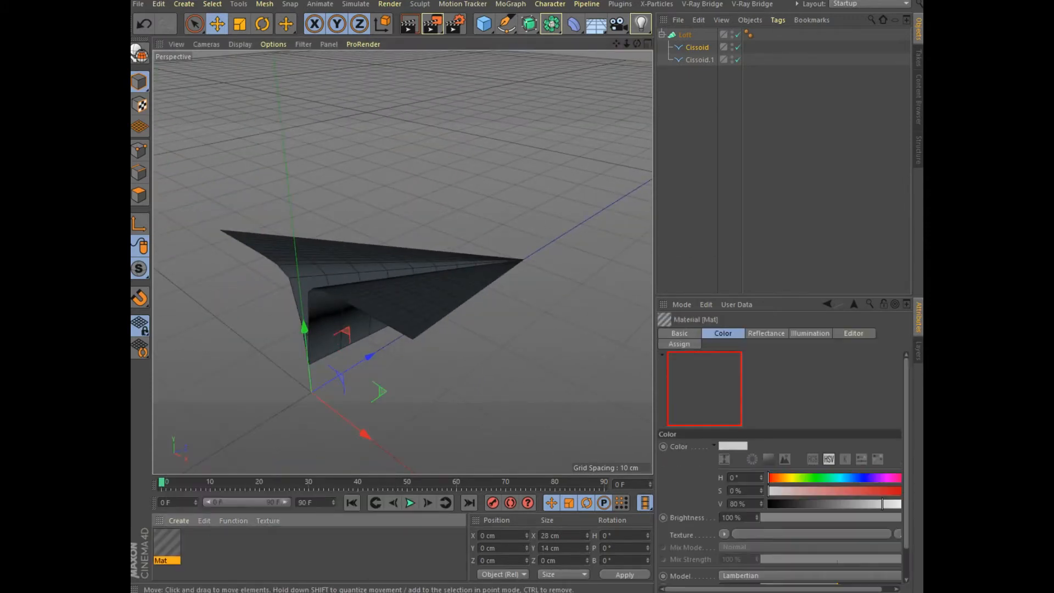
double_click(167, 543)
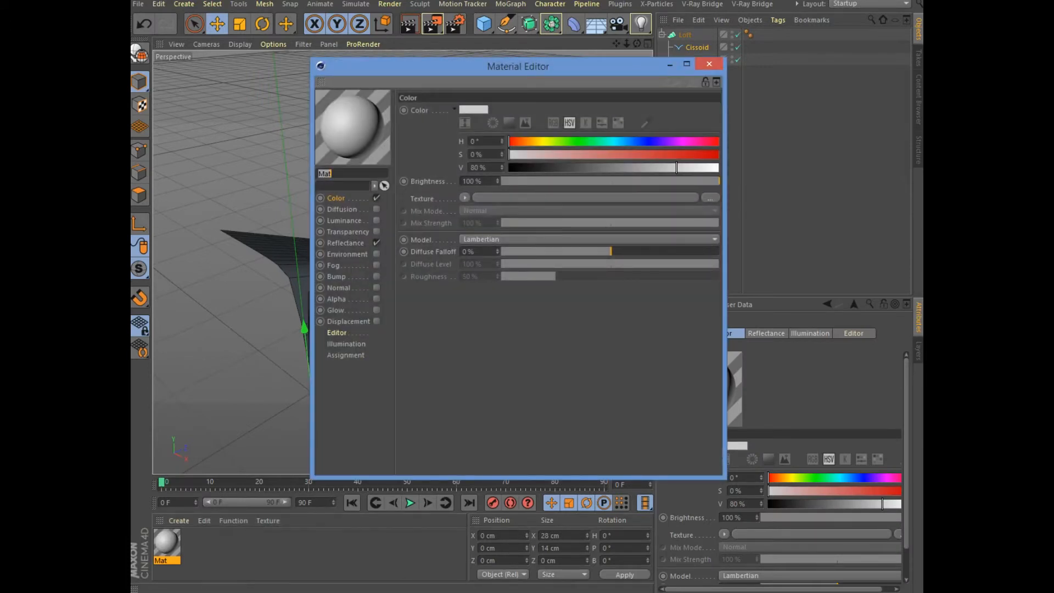
left_click(345, 243)
left_click(414, 136)
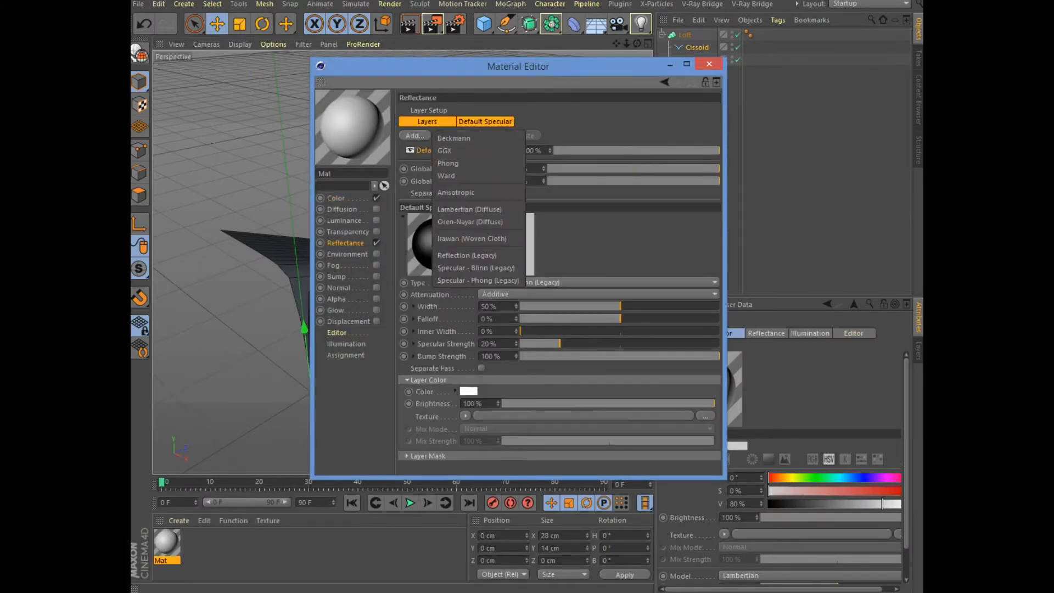
left_click(461, 150)
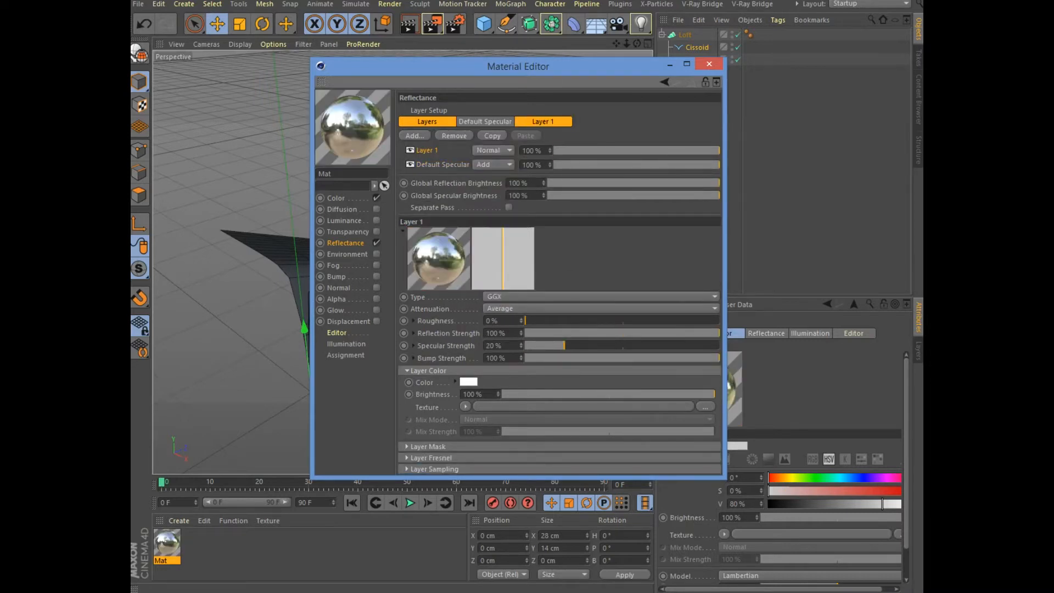
Set the GGX layer's color to blue with hue 210°, saturation 70% and value about 87%
left_click(468, 382)
left_click(507, 381)
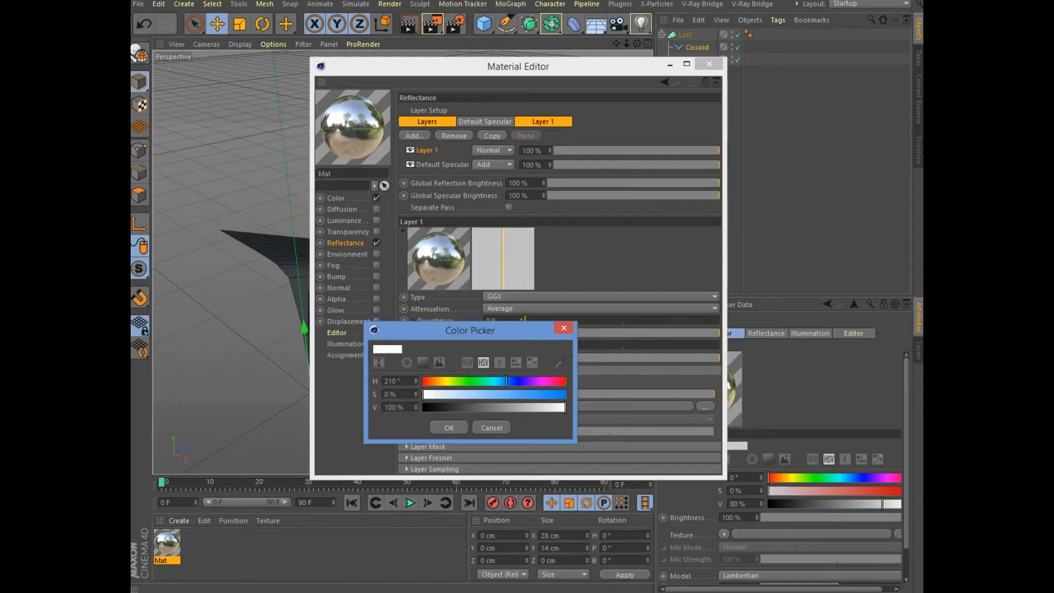
left_click(523, 394)
left_click(547, 408)
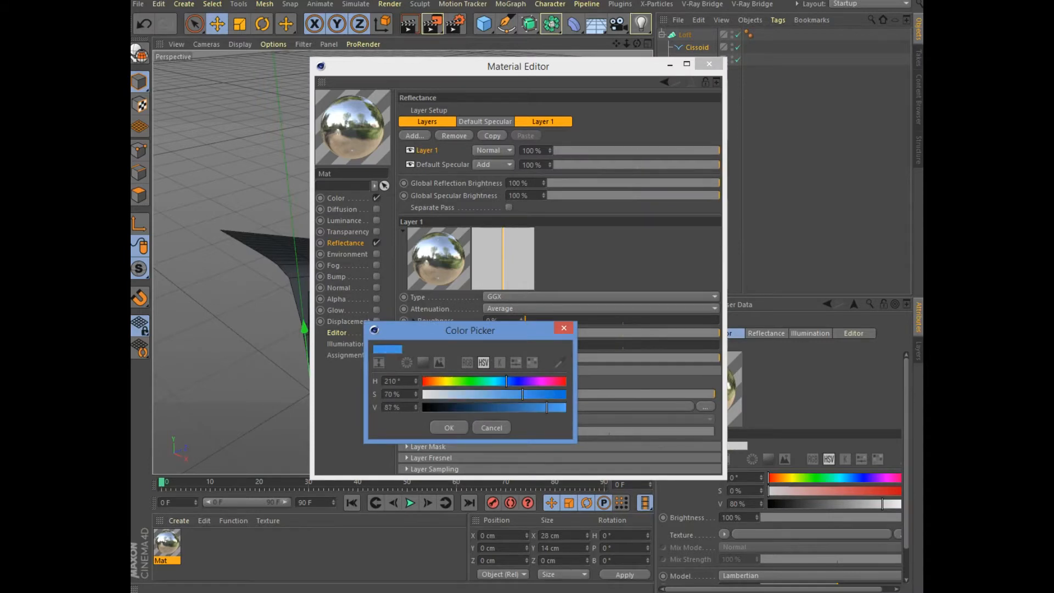
left_click(449, 428)
left_click(167, 543)
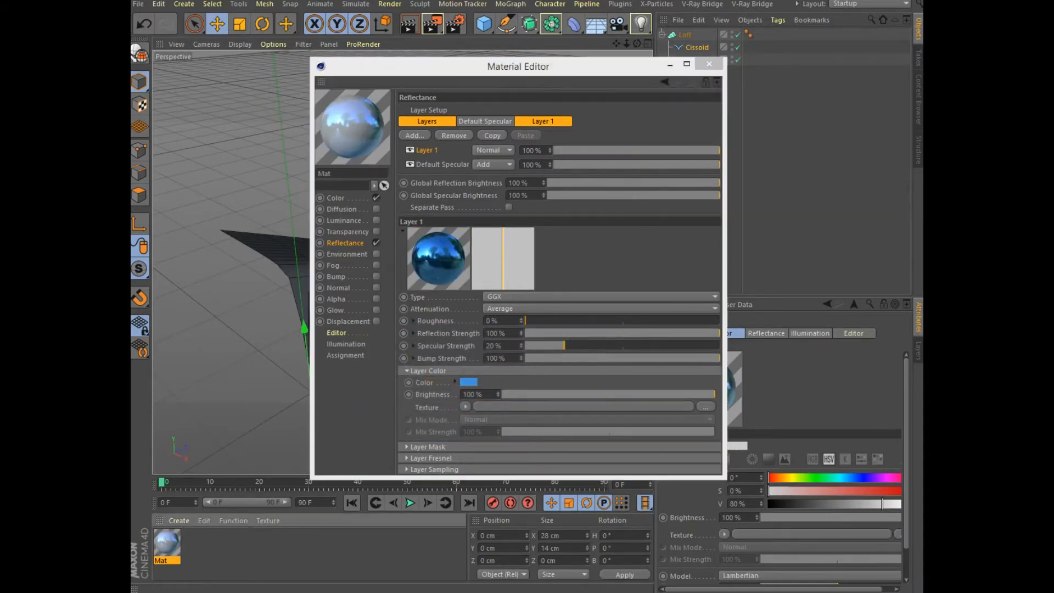
left_click(709, 64)
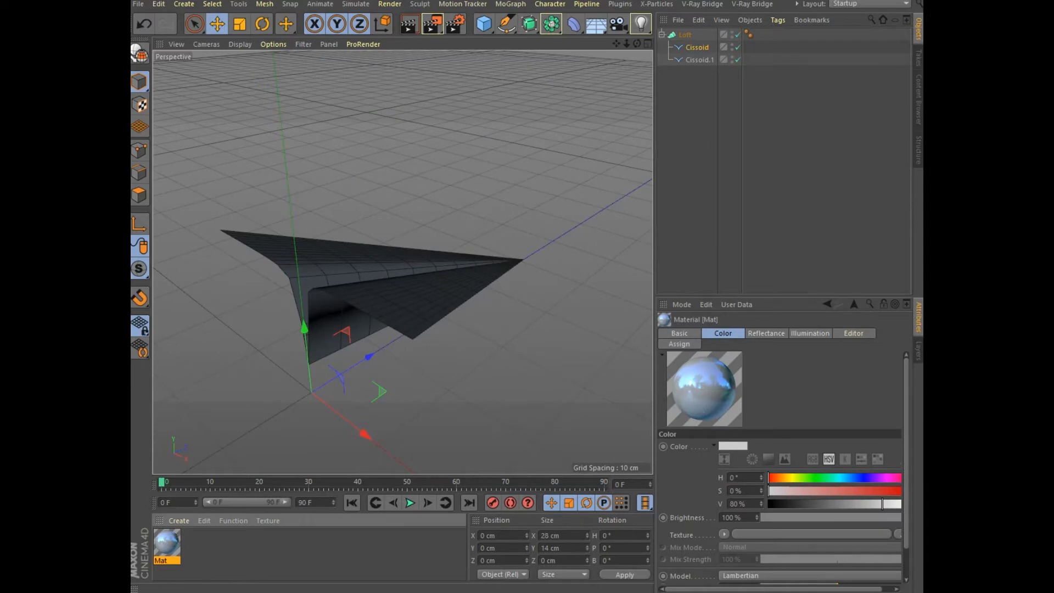
Apply the blue reflective material to the loft and render the perspective view
left_click_drag(167, 543, 352, 274)
left_click(409, 23)
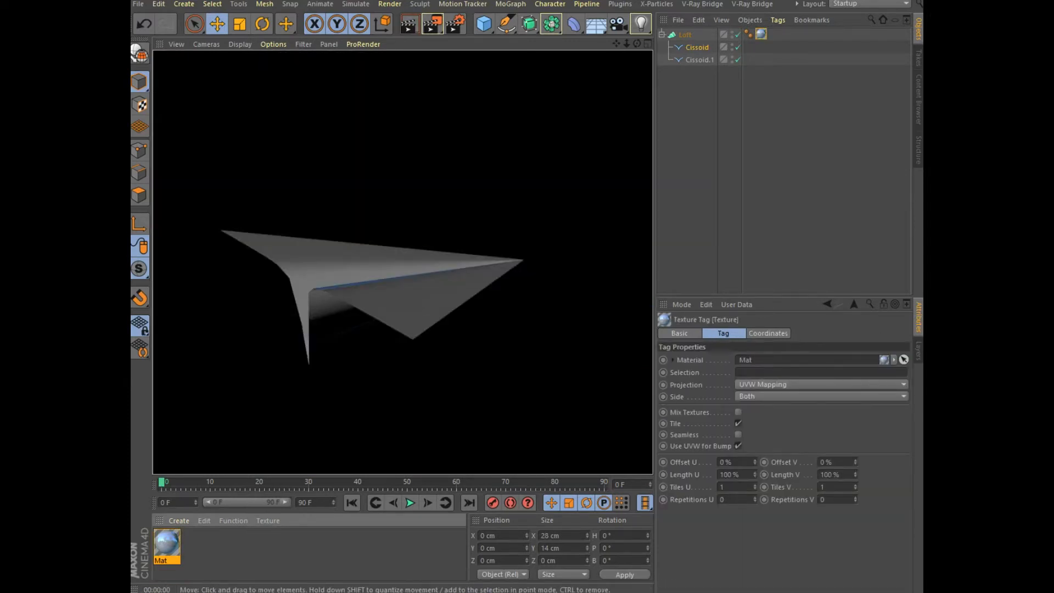
Disable the material's Color channel and render the perspective view
double_click(167, 543)
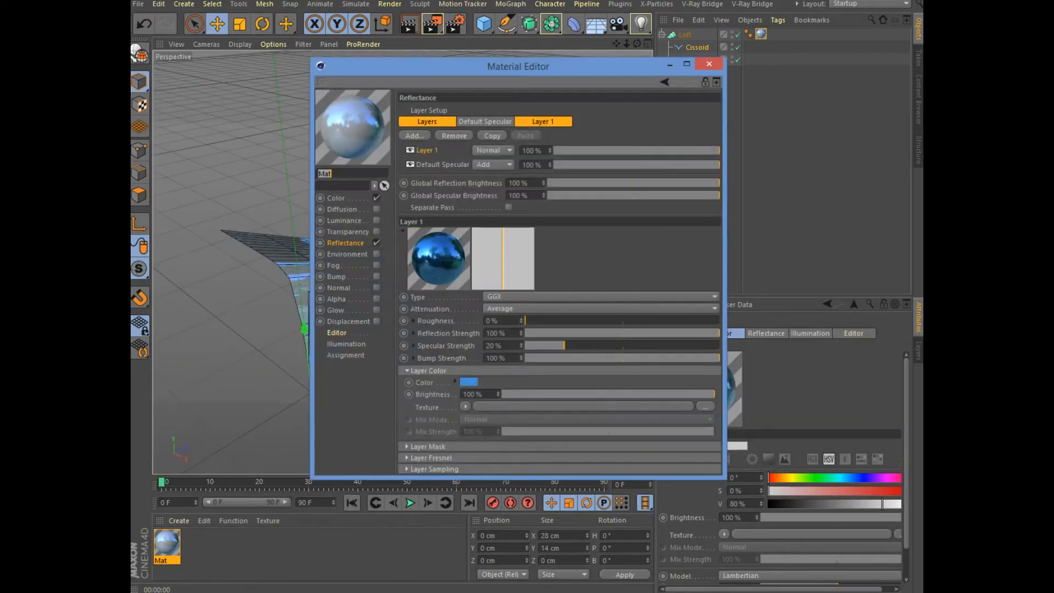
left_click(336, 198)
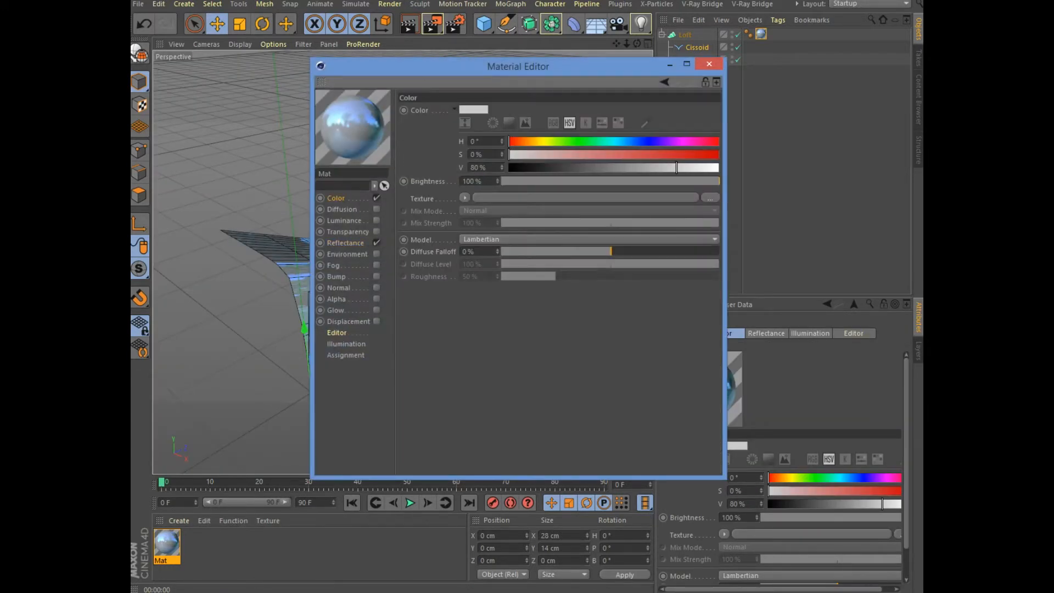
left_click(377, 197)
left_click(708, 64)
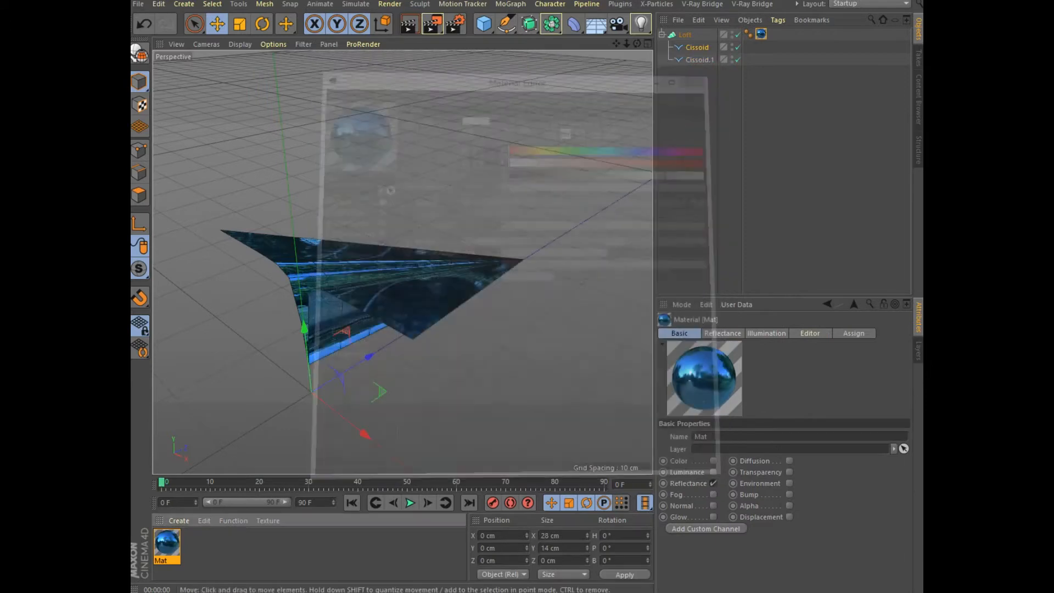
left_click(410, 23)
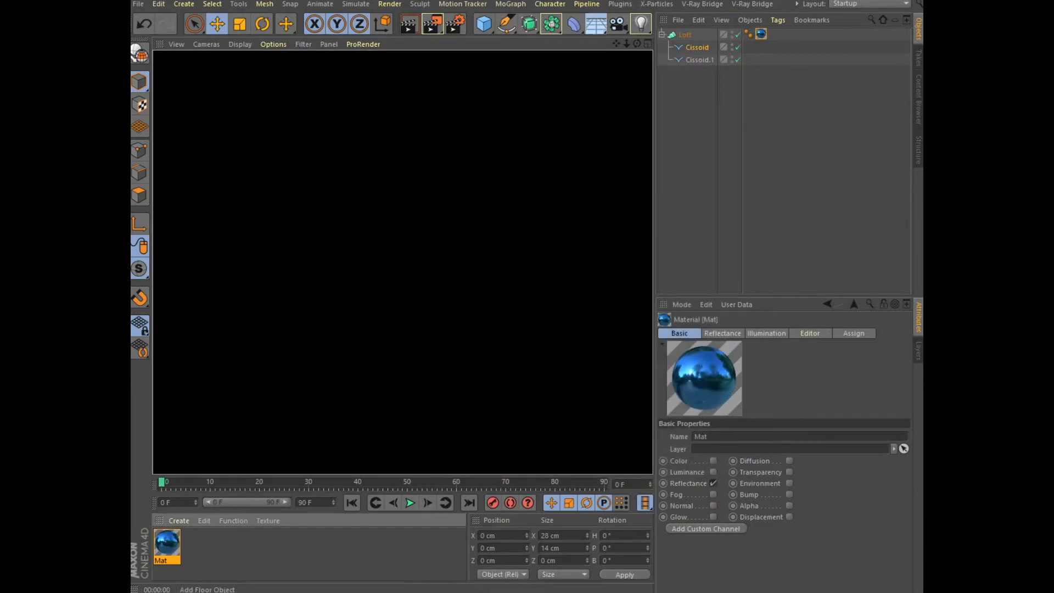
Add a Floor object and lower it to about -3.8 cm on Y beneath the plane
left_click(596, 24)
left_click_drag(304, 328, 308, 358)
left_click(648, 44)
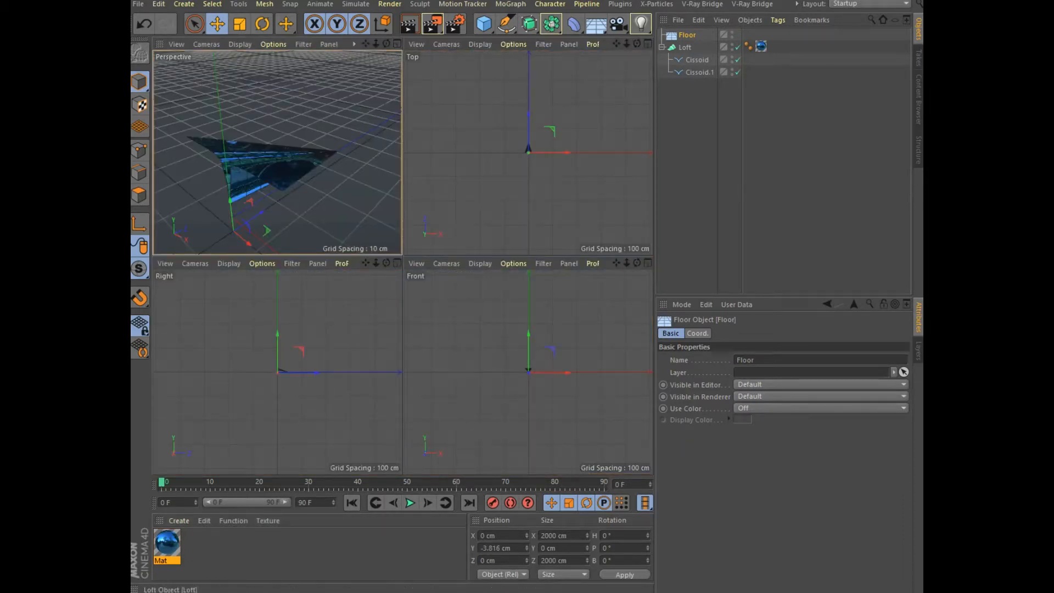
Raise the Loft object to about 4.8 cm on Y above the floor and render the perspective view
left_click(684, 47)
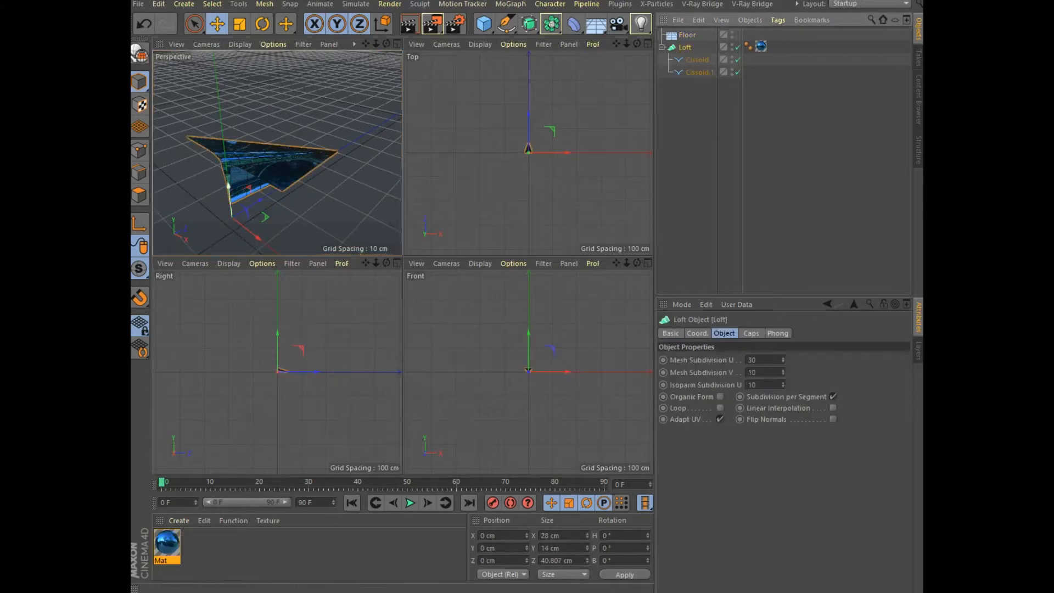
left_click_drag(228, 185, 226, 165)
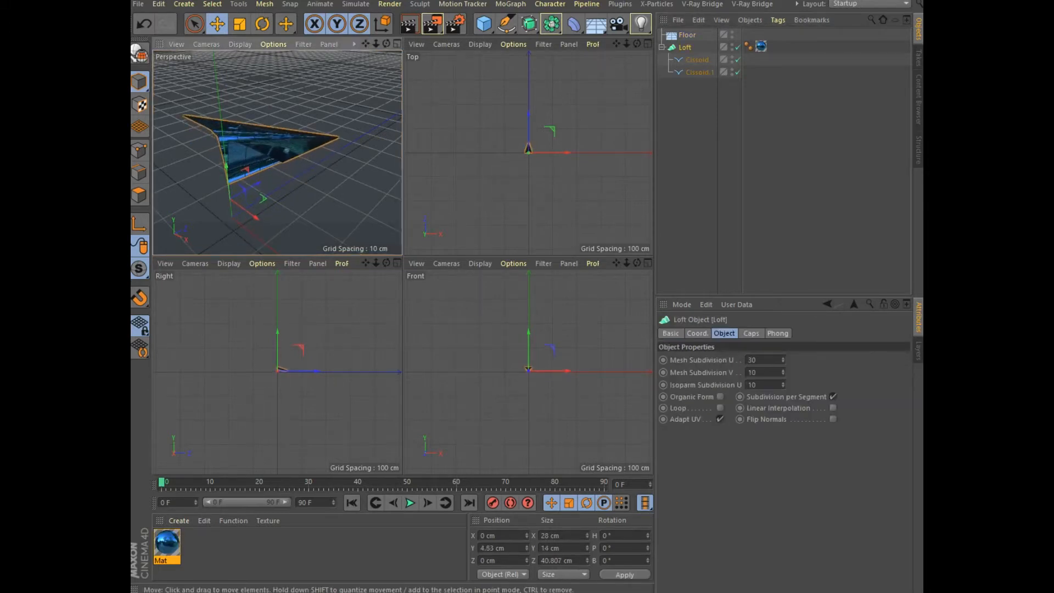
left_click(397, 44)
left_click_drag(637, 44, 613, 50)
left_click(410, 24)
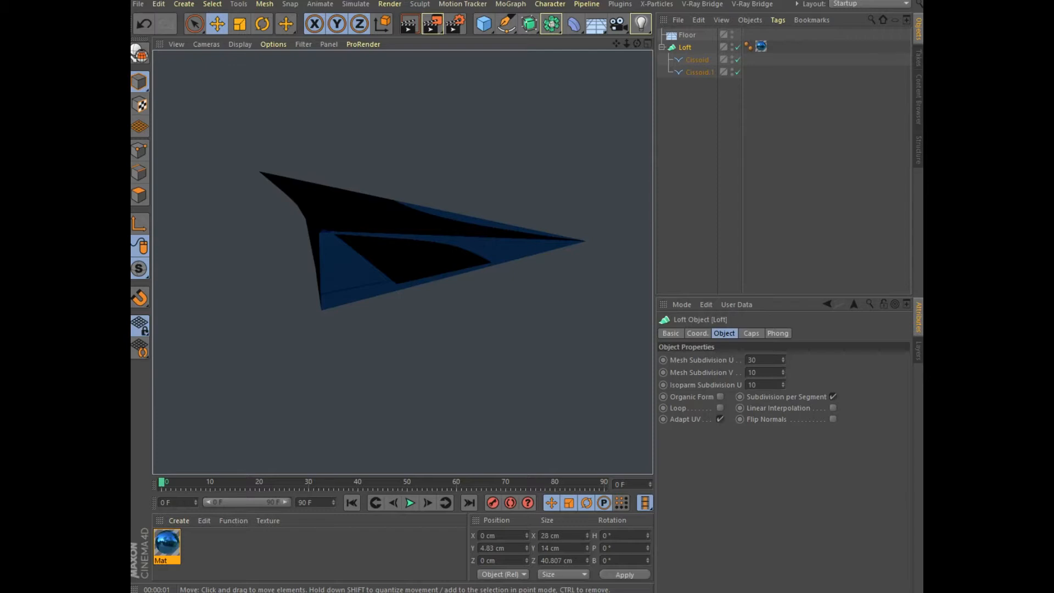
Add a Sky object to the scene and render the perspective view
left_click(597, 24)
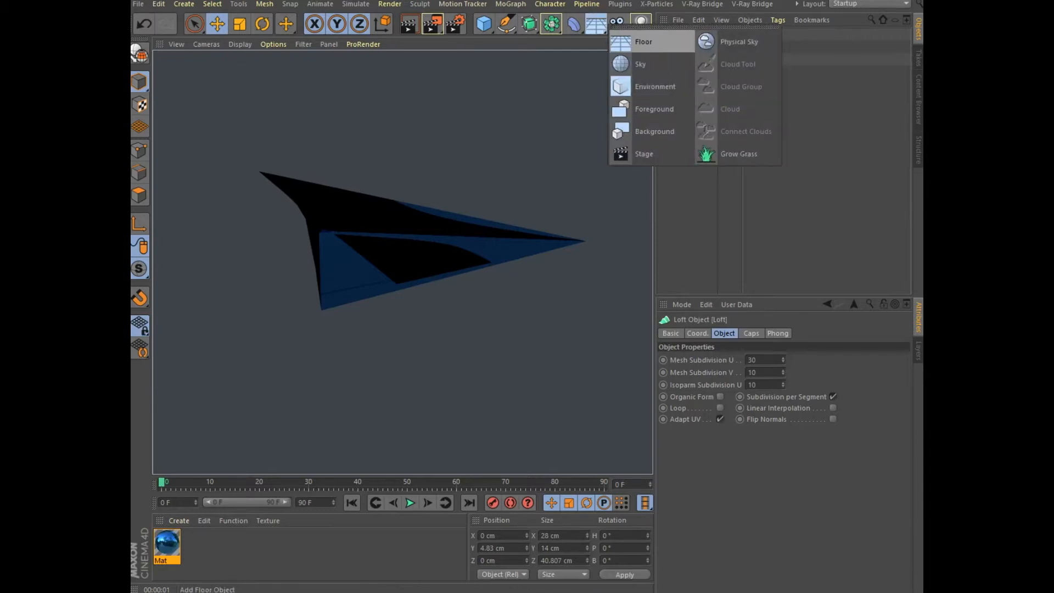
left_click(645, 64)
left_click(410, 24)
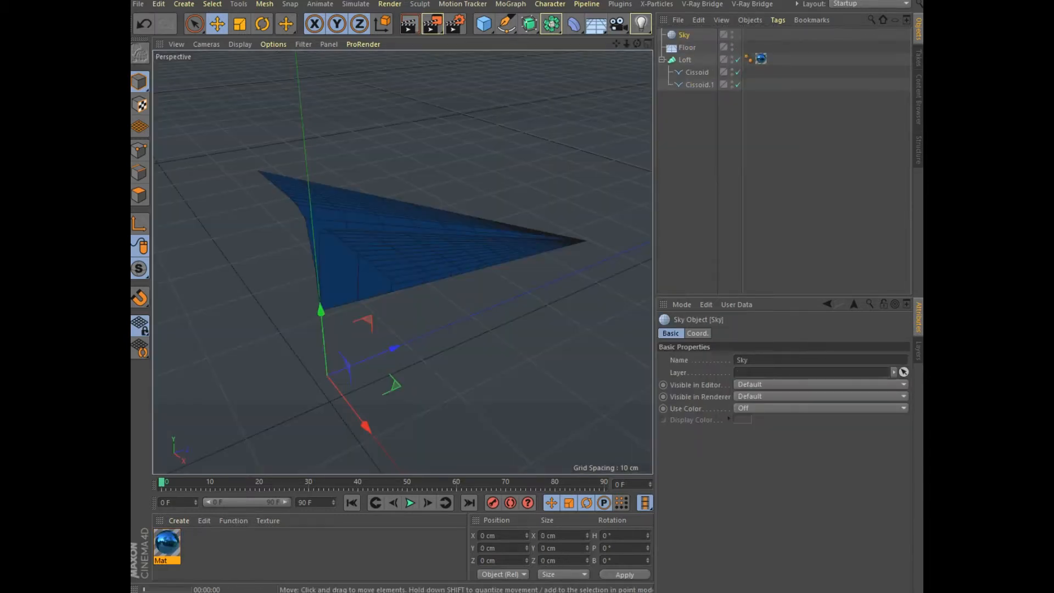
Enable the blue material's Color channel with hue 213° and saturation 65%, and render the perspective view
scroll(401, 265, "down", 6)
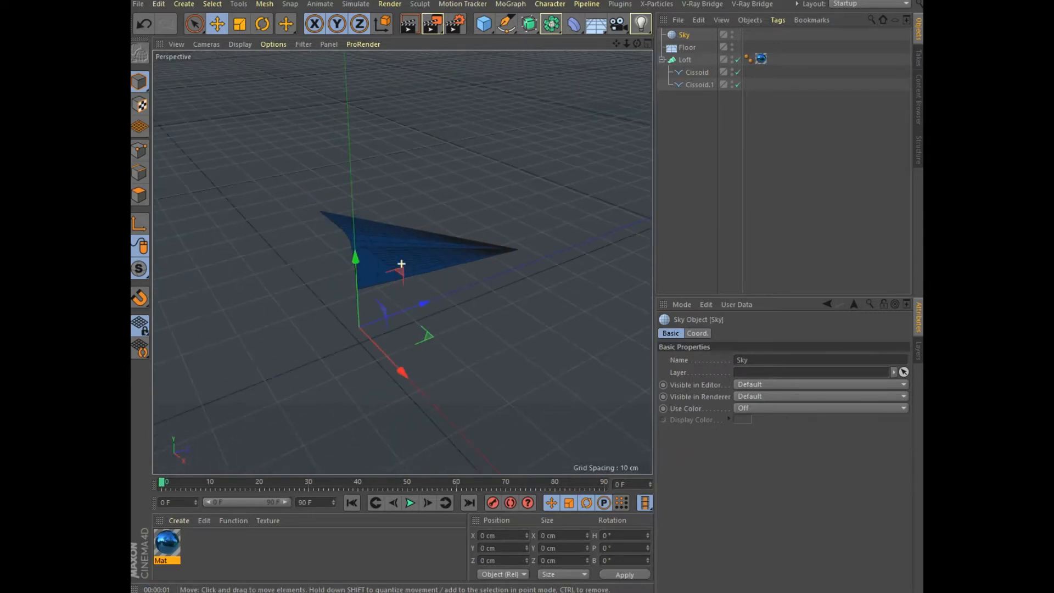
left_click(167, 543)
double_click(167, 542)
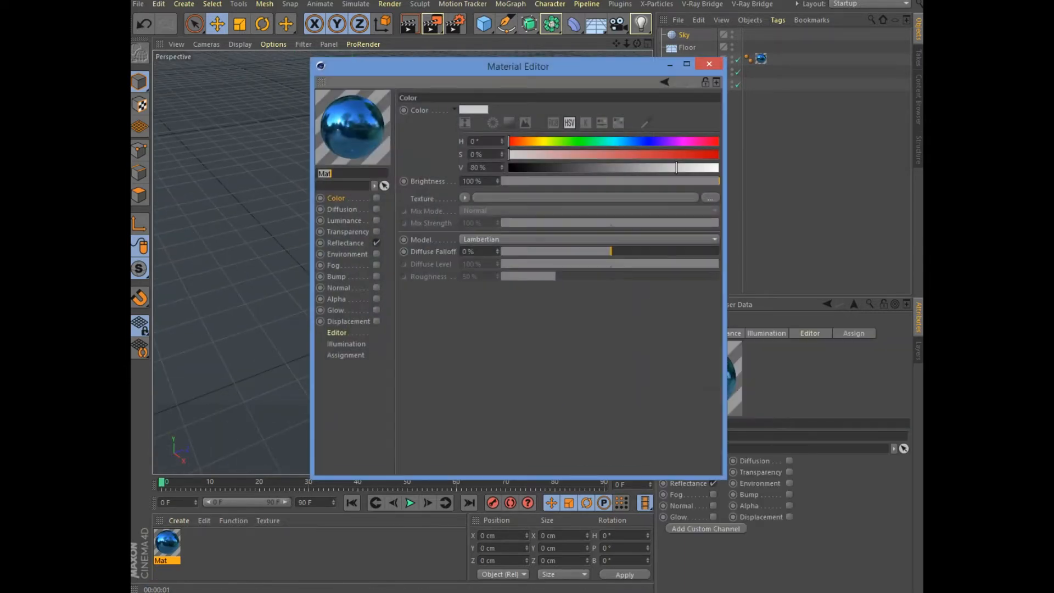
left_click(377, 198)
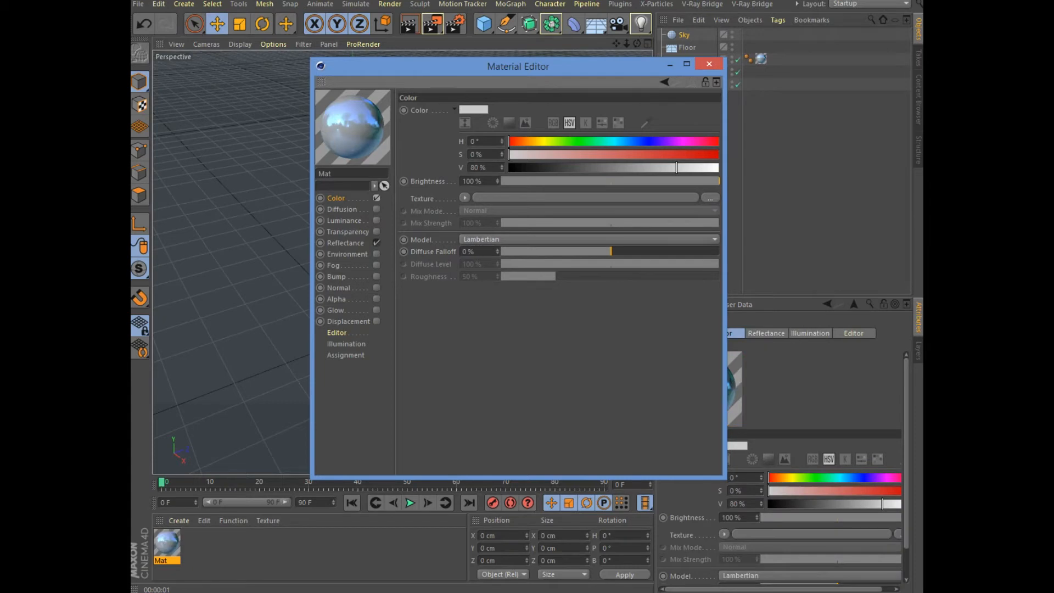
left_click(633, 142)
left_click(645, 154)
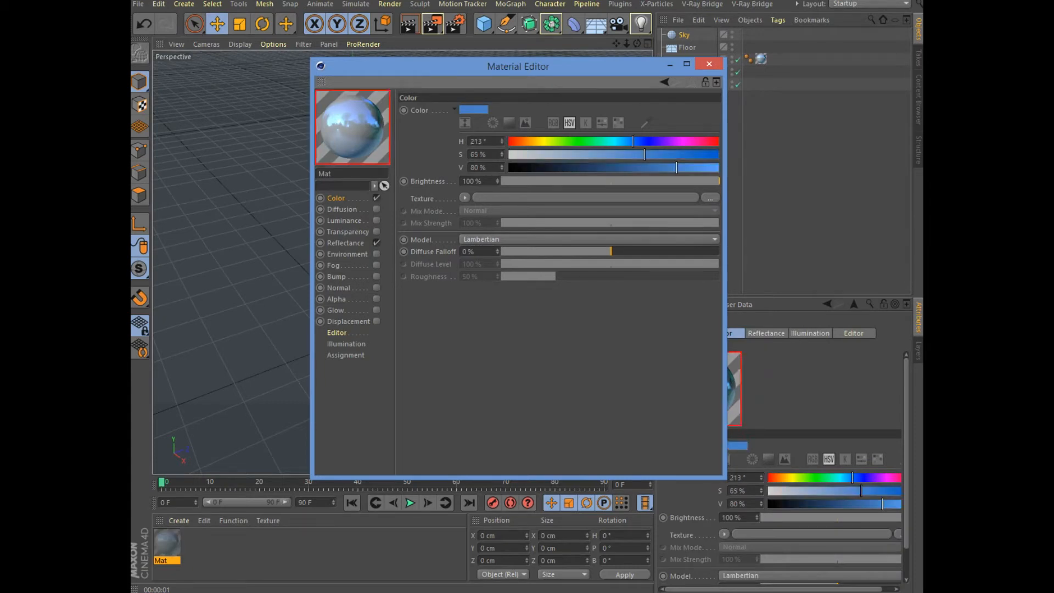
left_click(710, 64)
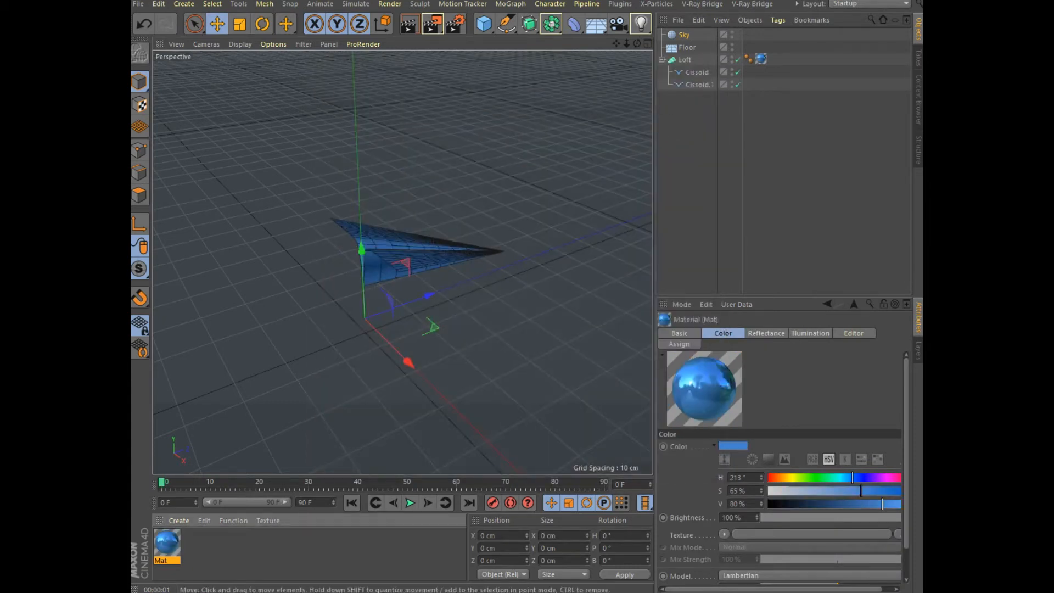
key("ctrl+r")
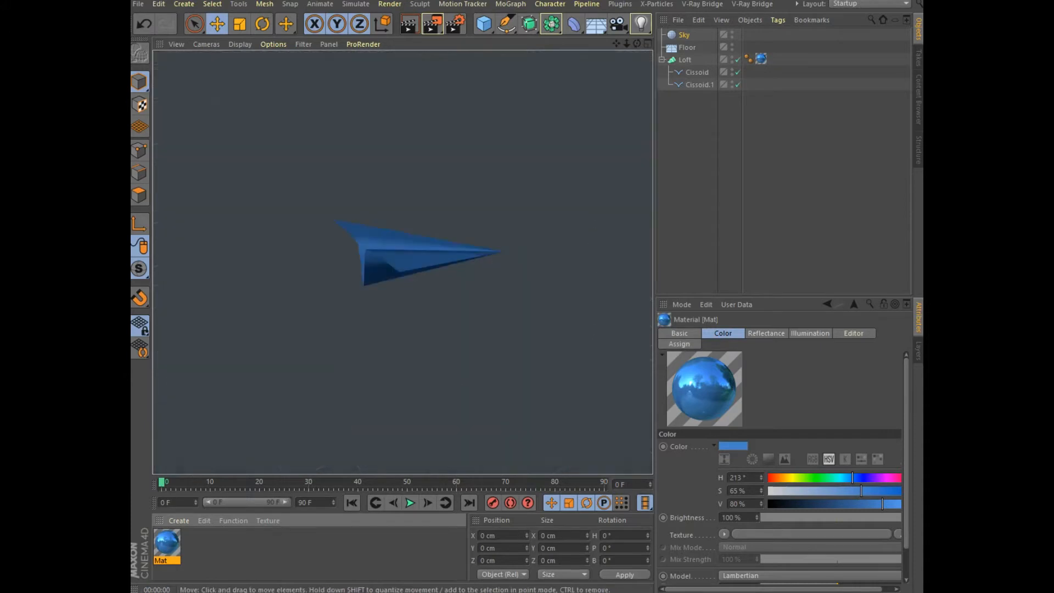
Select the Loft with its child splines and merge them into one polygon object with Connect Objects + Delete
left_click(661, 60)
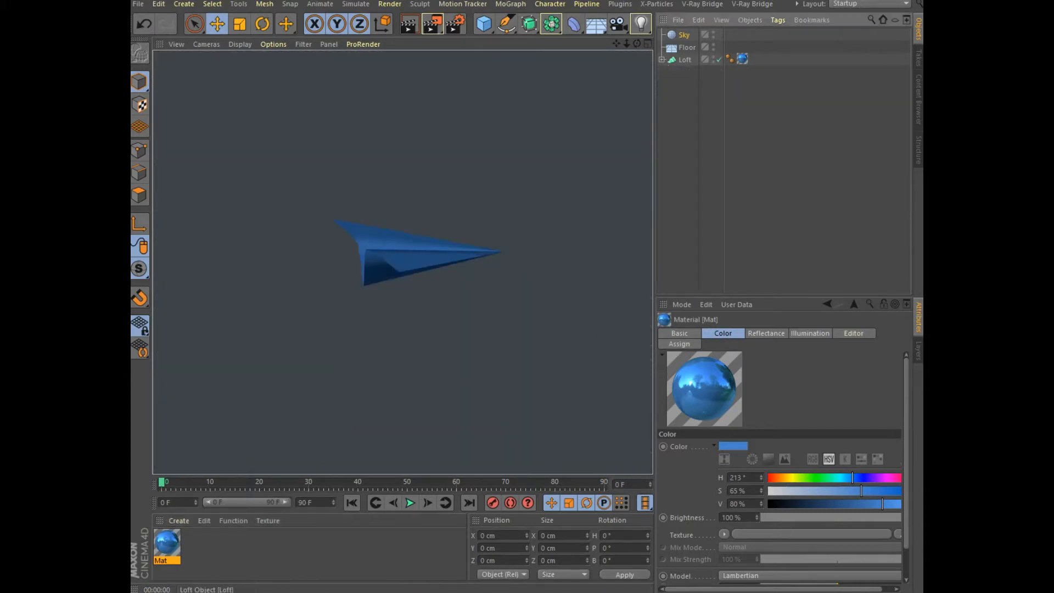
right_click(686, 60)
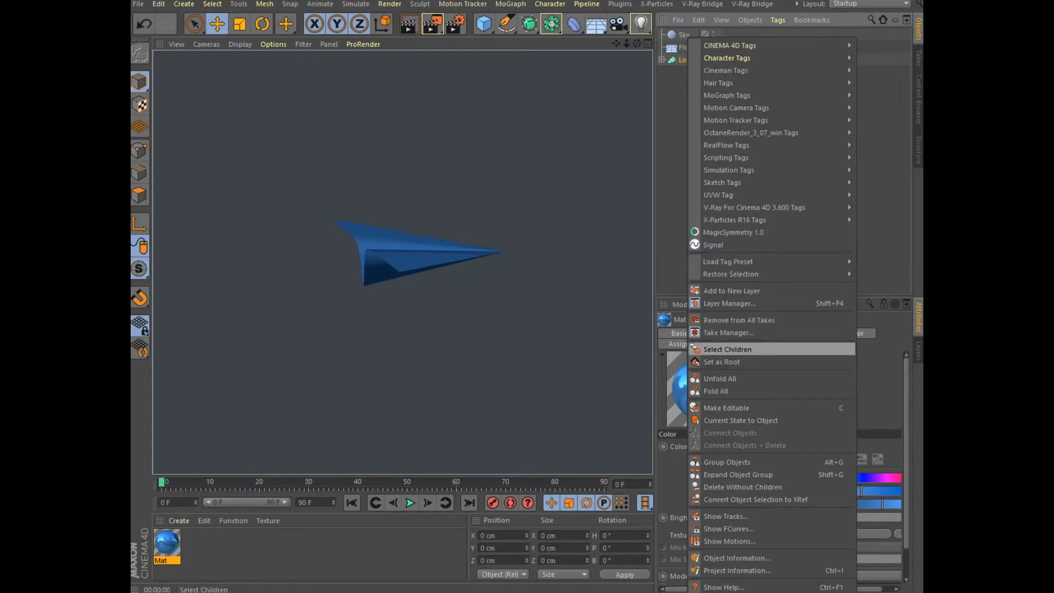
left_click(730, 349)
right_click(685, 60)
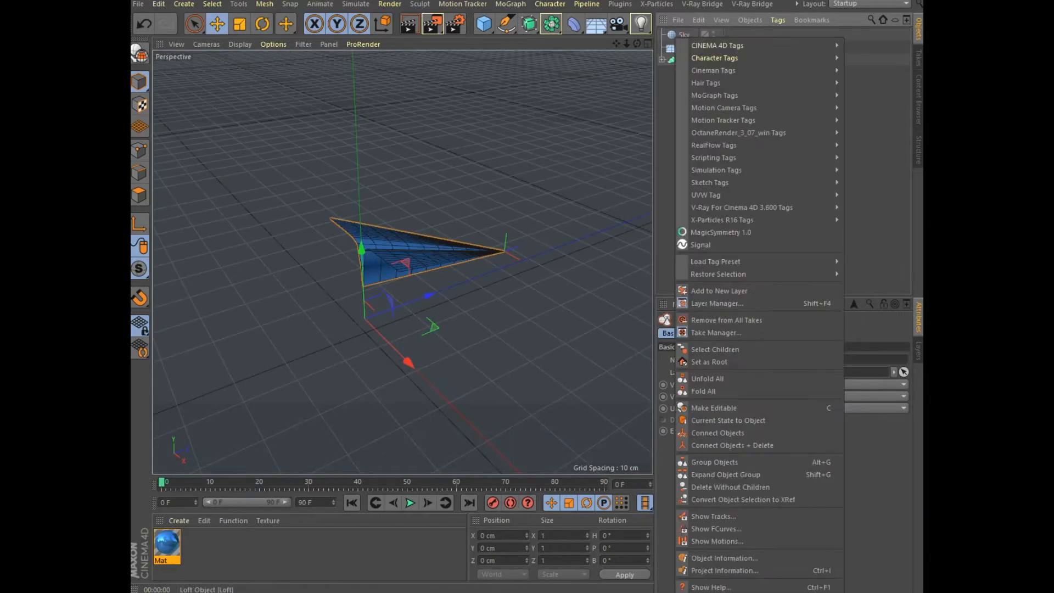
left_click(732, 445)
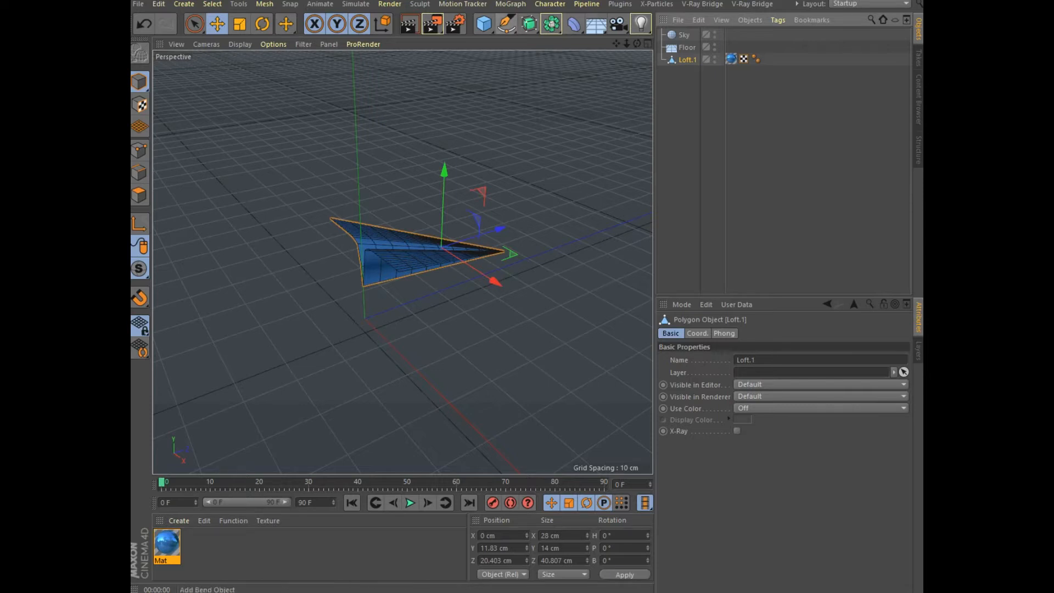
Add a Light object to the scene and set its Visible Light option to Visible
left_click(641, 24)
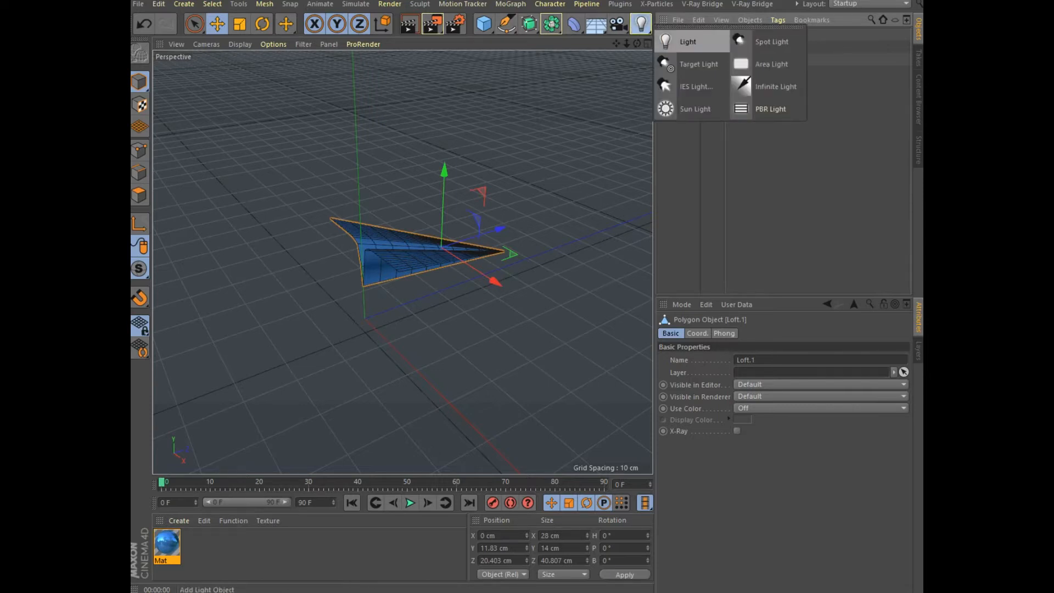
left_click(681, 35)
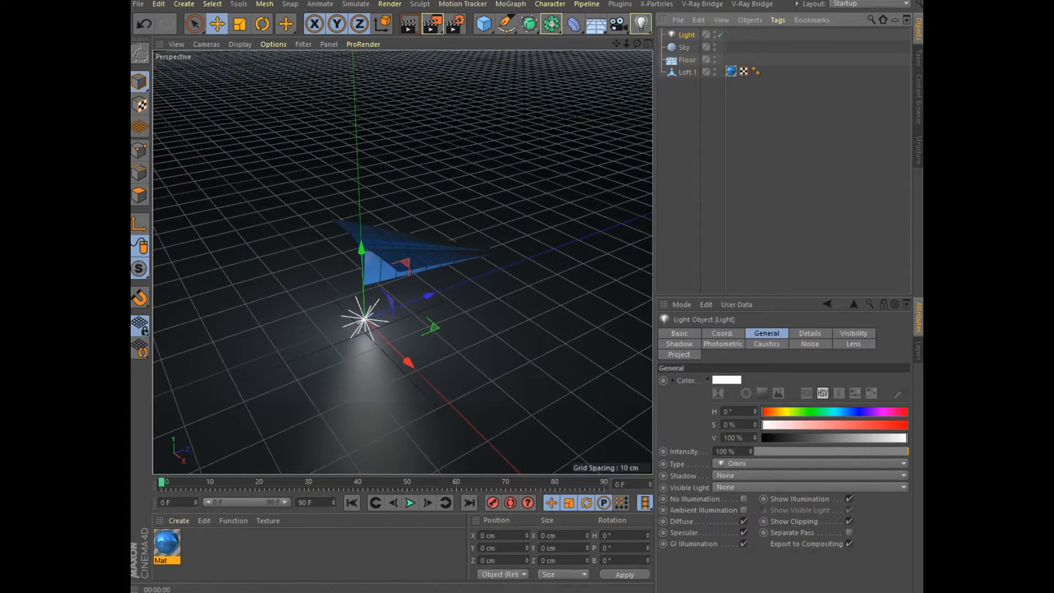
left_click(811, 464)
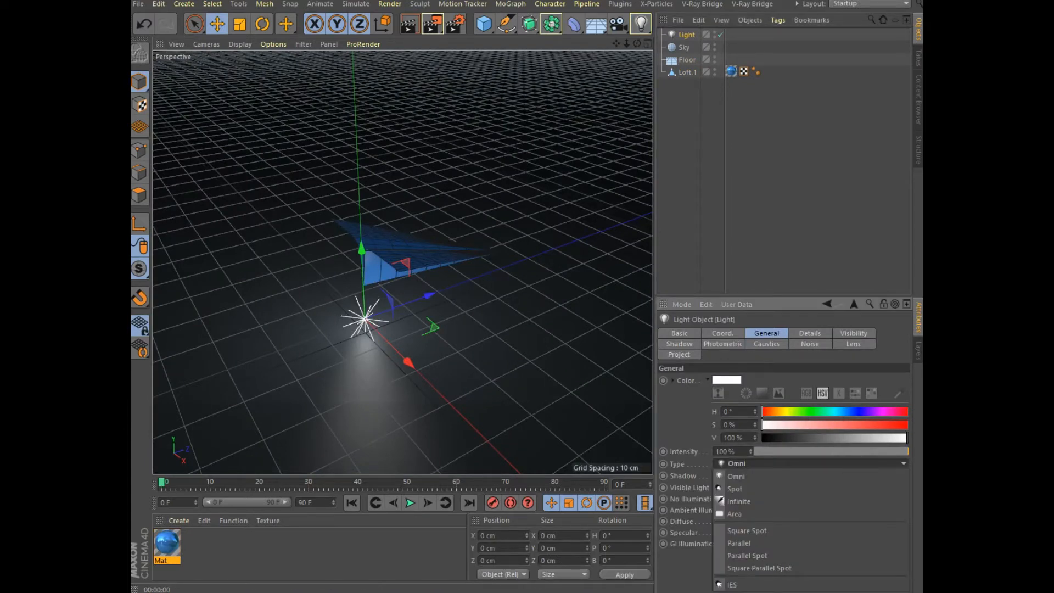
left_click(736, 514)
left_click(810, 475)
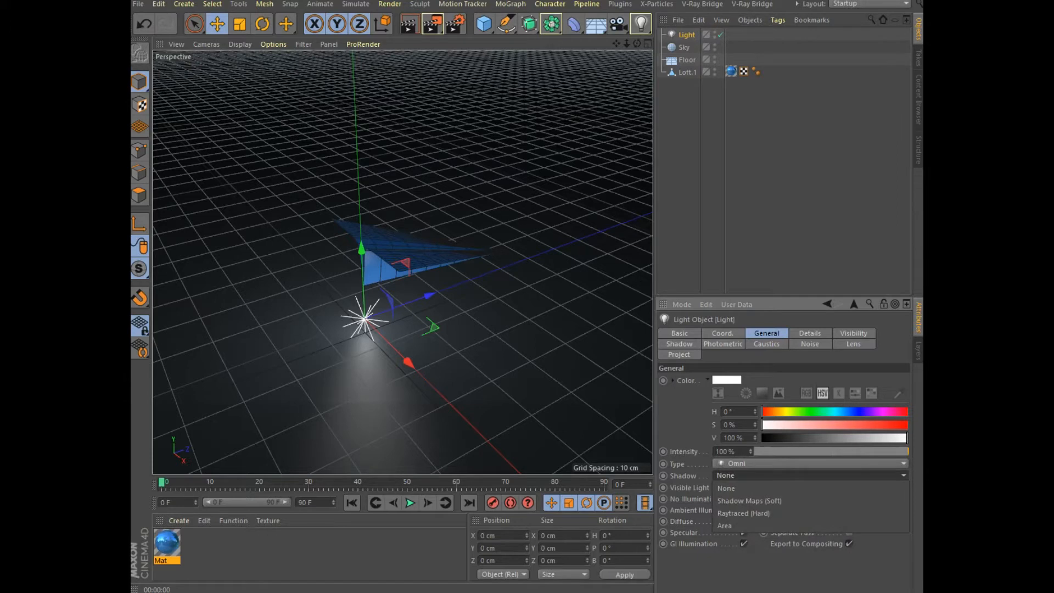
left_click(725, 526)
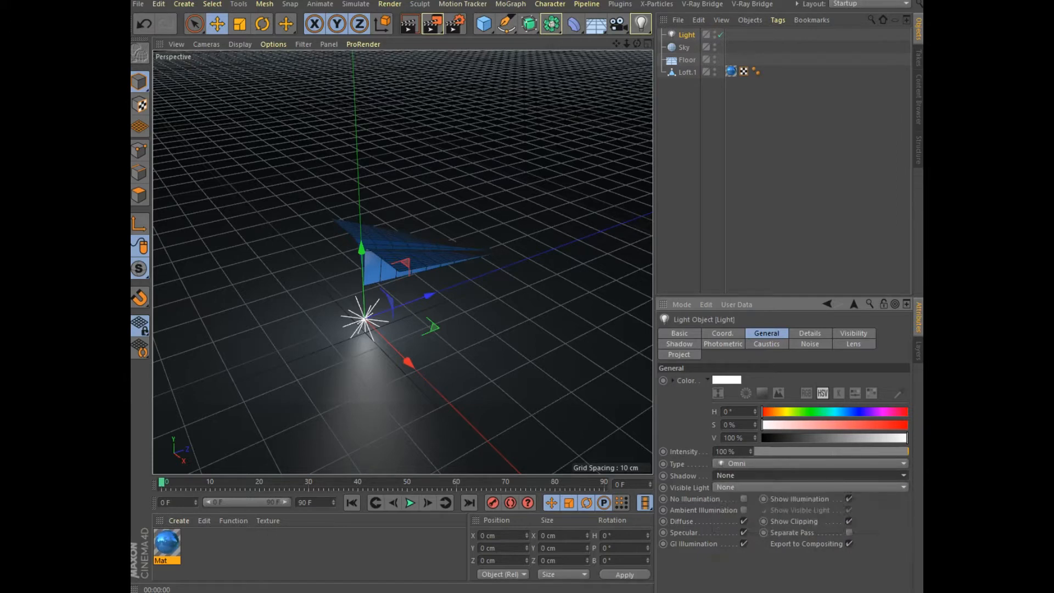
left_click(810, 487)
left_click(728, 512)
Move the light to about 46.7 cm on Y and 55.4 cm on Z, and render the perspective view
left_click_drag(429, 296, 554, 247)
left_click_drag(508, 195, 526, 3)
left_click_drag(569, 71, 514, 69)
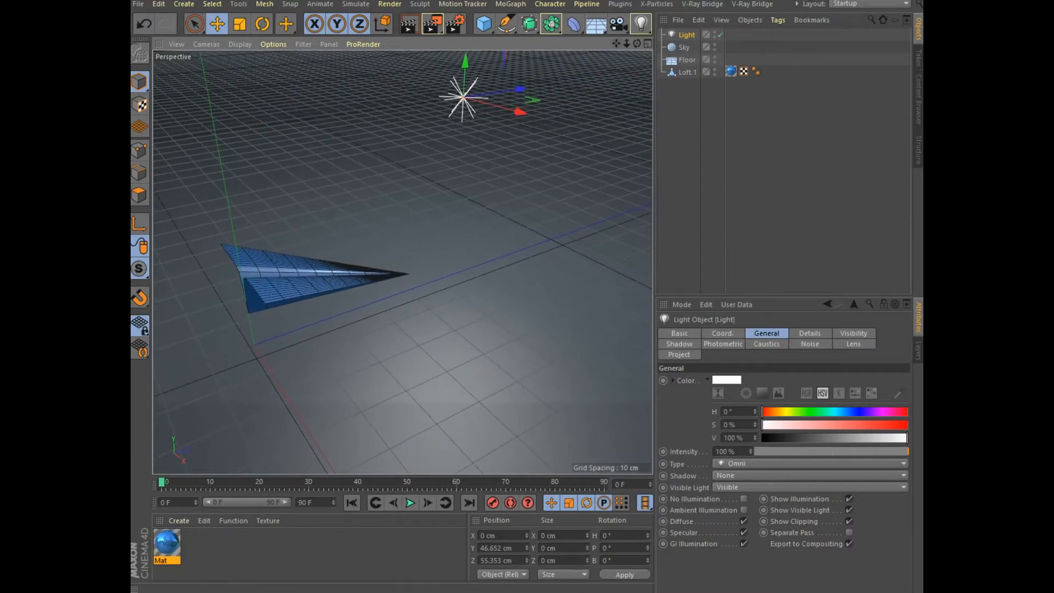
left_click(409, 24)
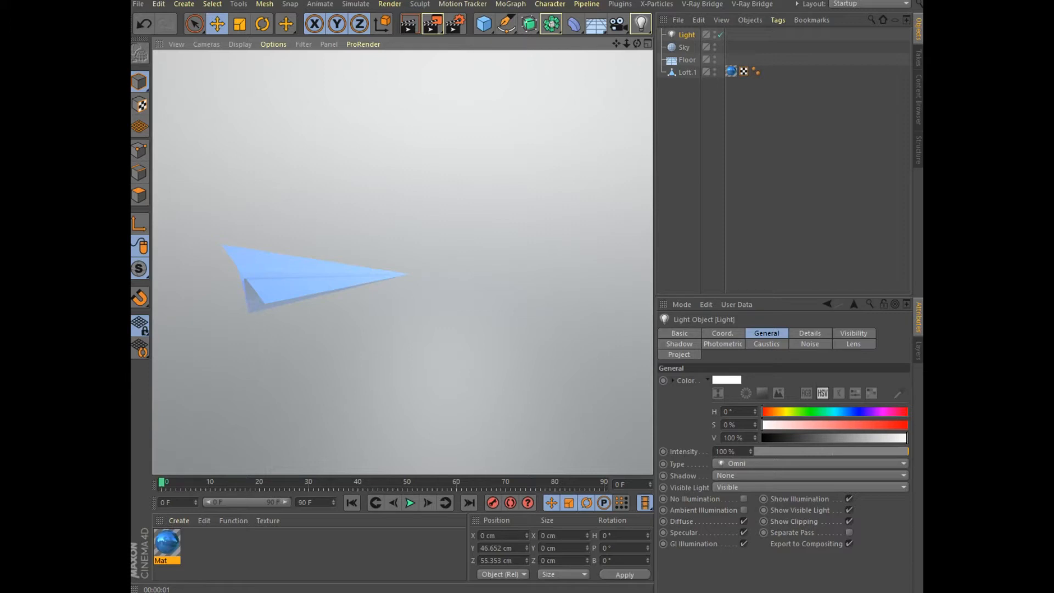
Set the light's visibility Inner Distance to 20 cm and its color to pale green with hue 83° and saturation 28%
left_click(853, 333)
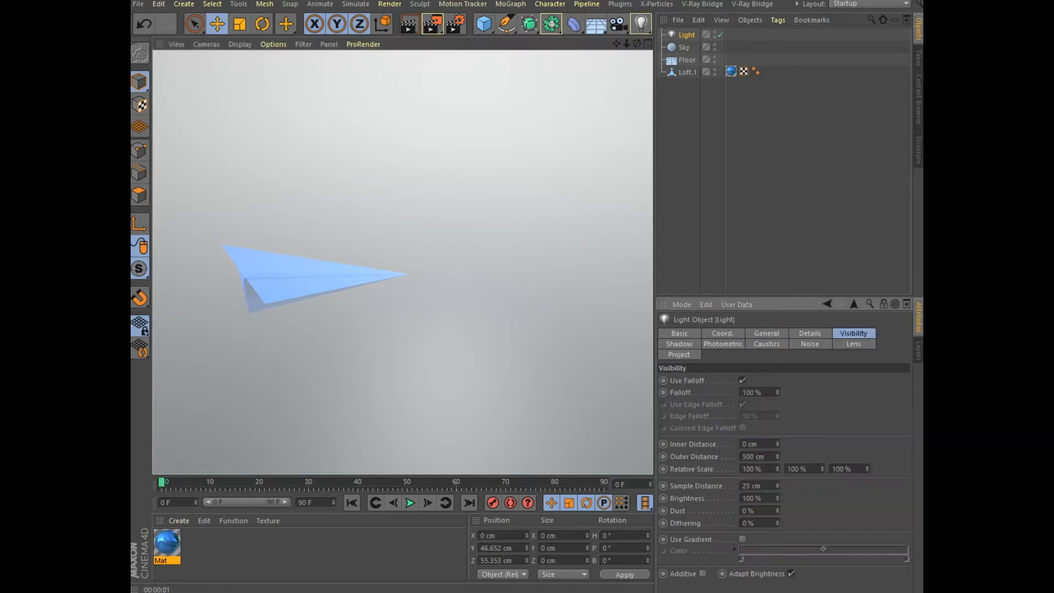
mouse_move(777, 444)
left_mouse_down()
mouse_move(778, 422)
mouse_move(778, 433)
left_mouse_up()
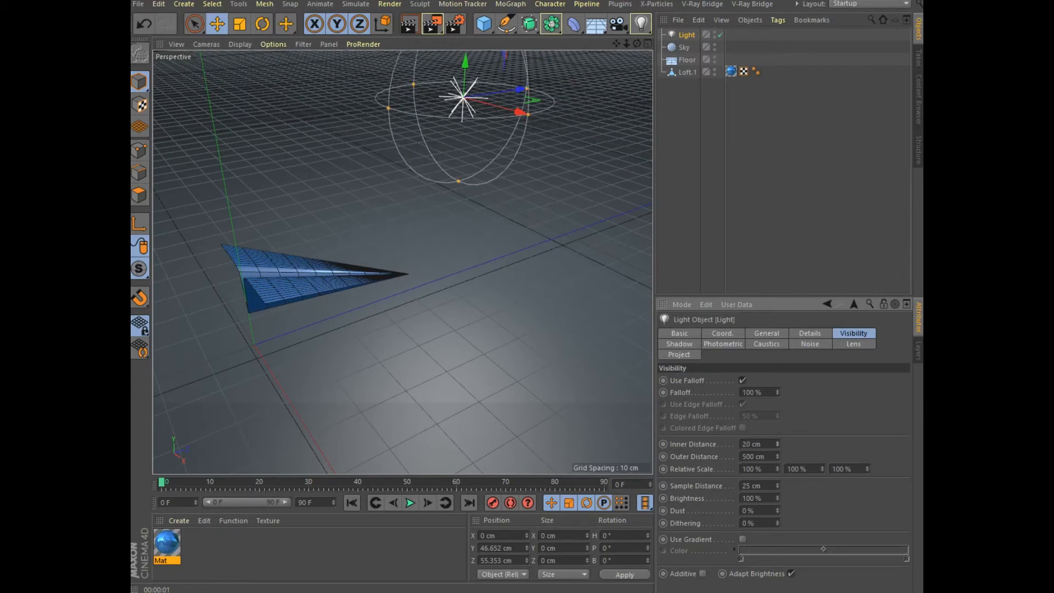
left_click(766, 333)
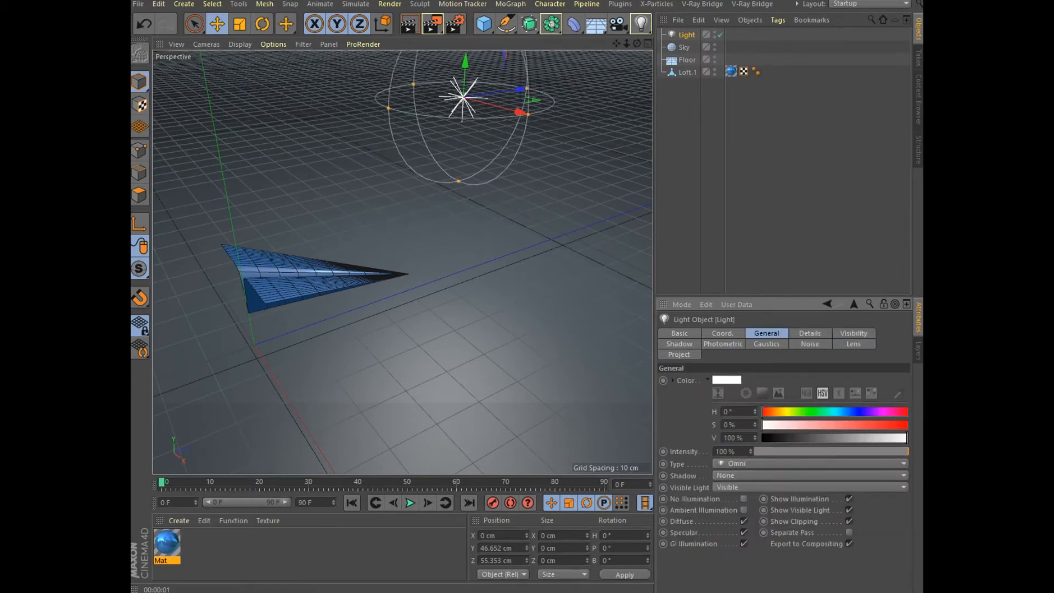
left_click(788, 412)
left_click(805, 424)
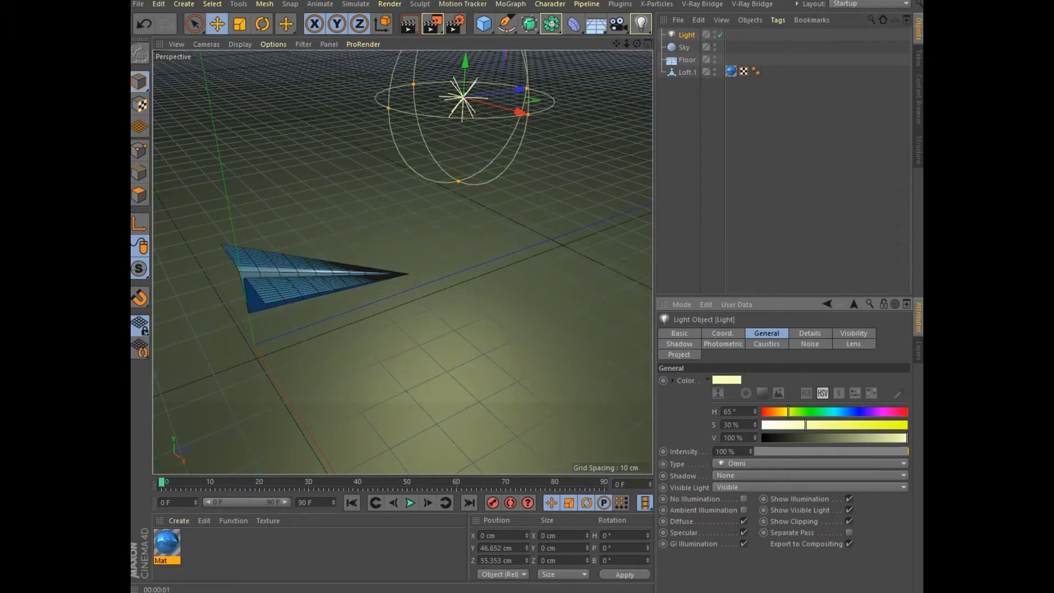
left_click(873, 412)
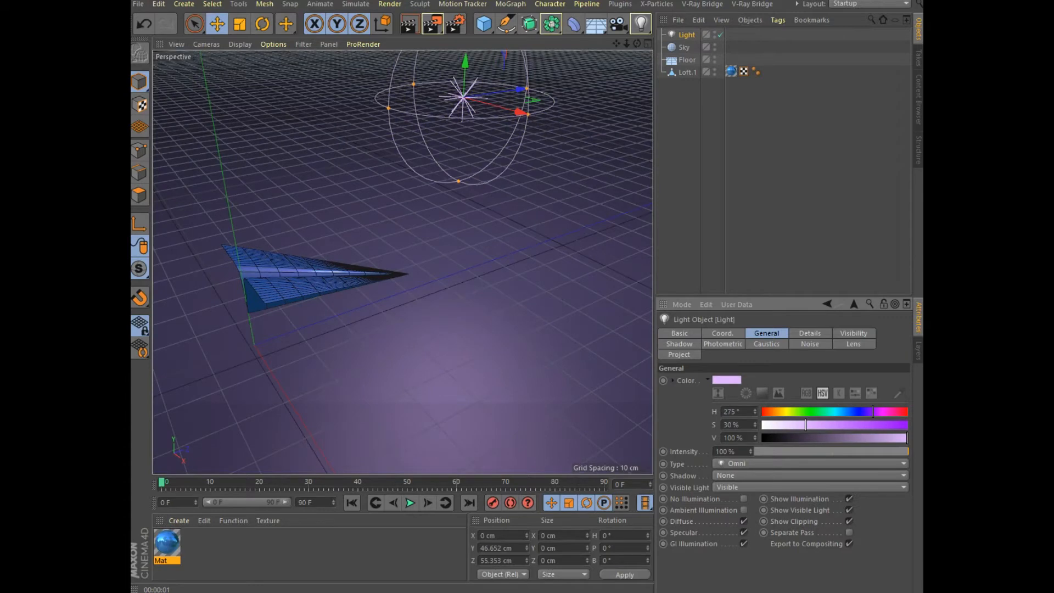
left_click_drag(805, 425, 802, 425)
left_click(797, 411)
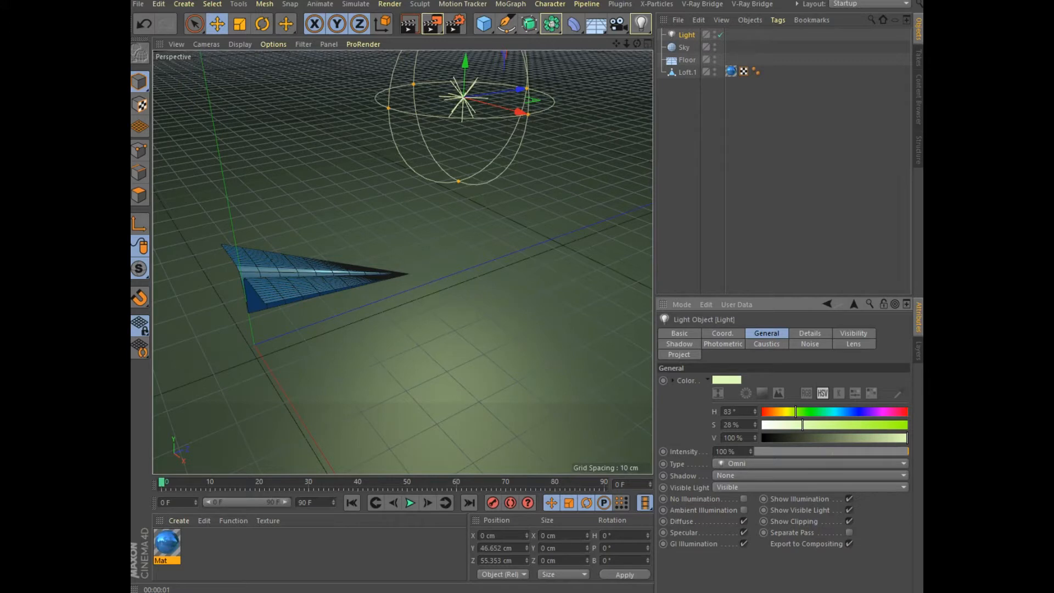
Set the light's Noise to Visibility and its Wind Velocity to 21 cm
left_click(854, 333)
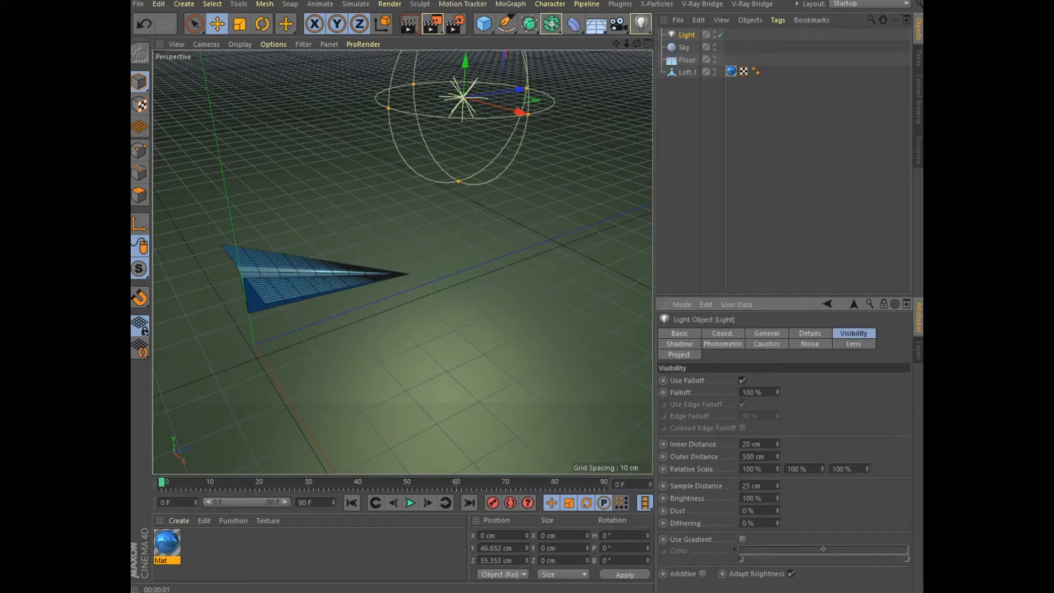
left_click(809, 344)
left_click(818, 381)
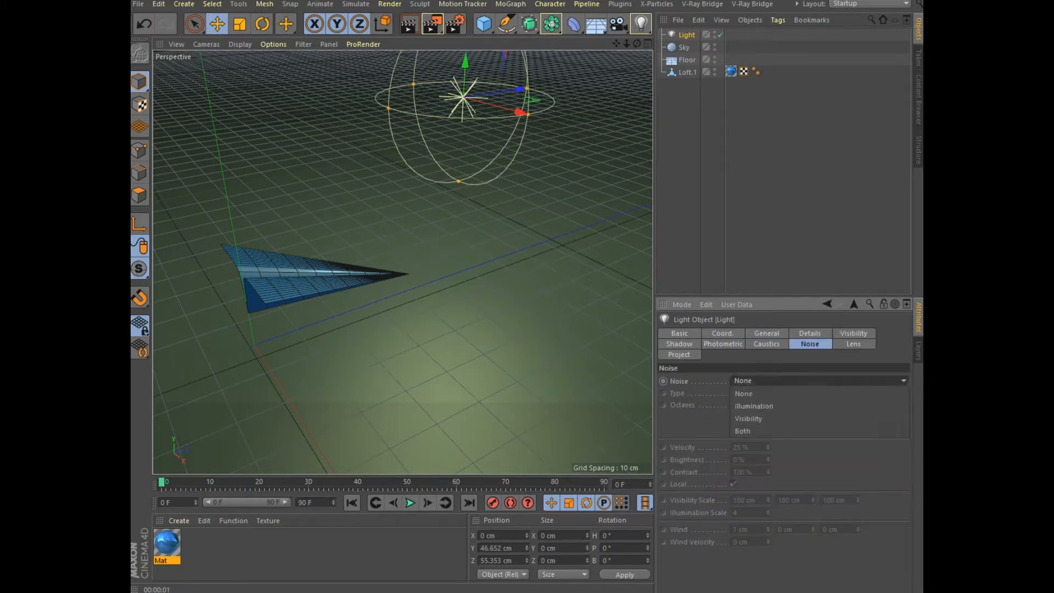
left_click(748, 418)
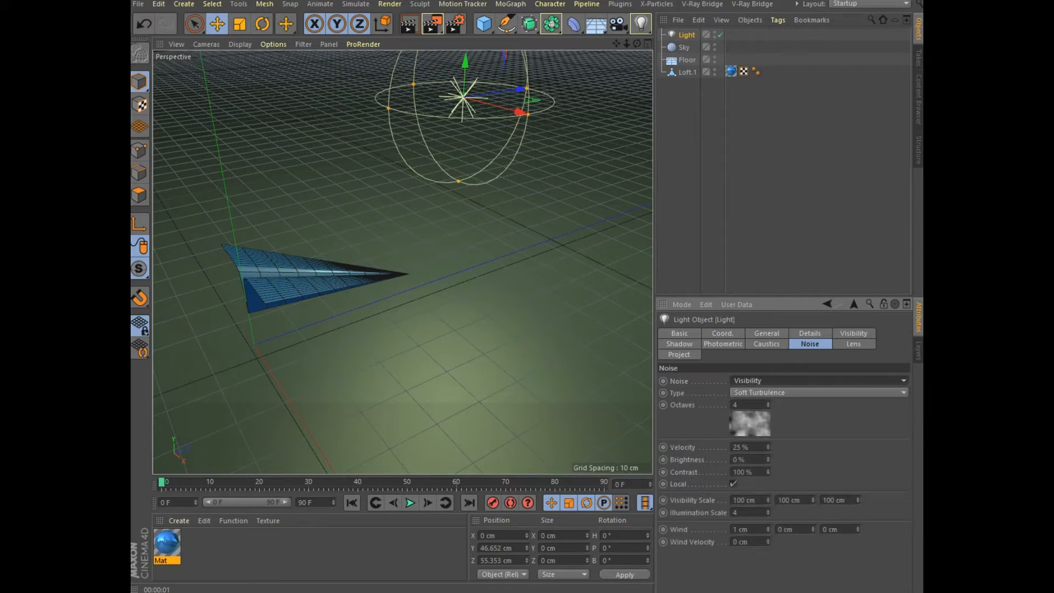
left_click_drag(768, 542, 768, 530)
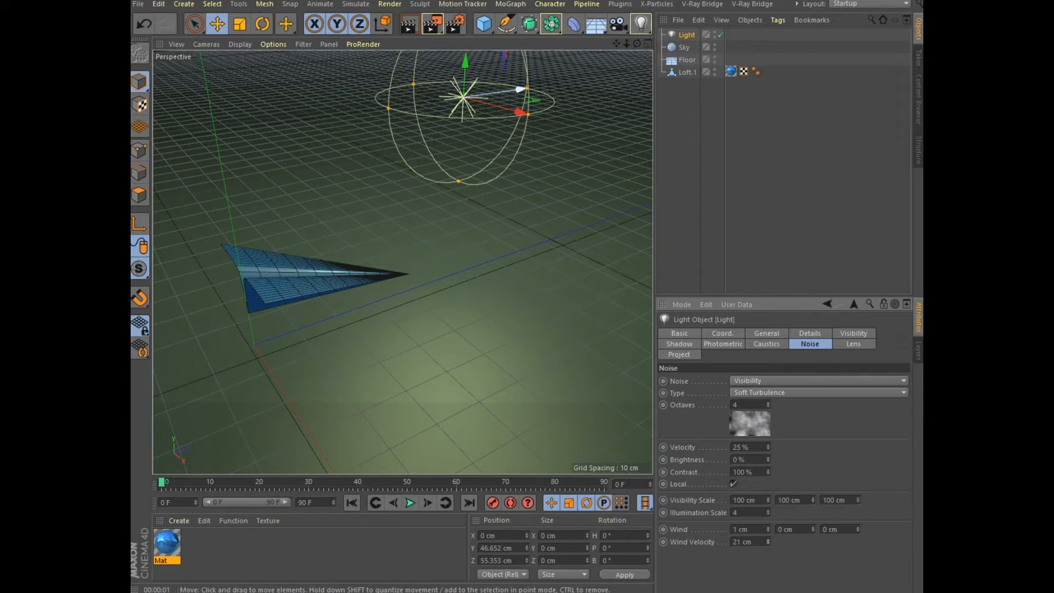
Render the perspective view before and after setting the light's noise brightness to -33%
key("ctrl+r")
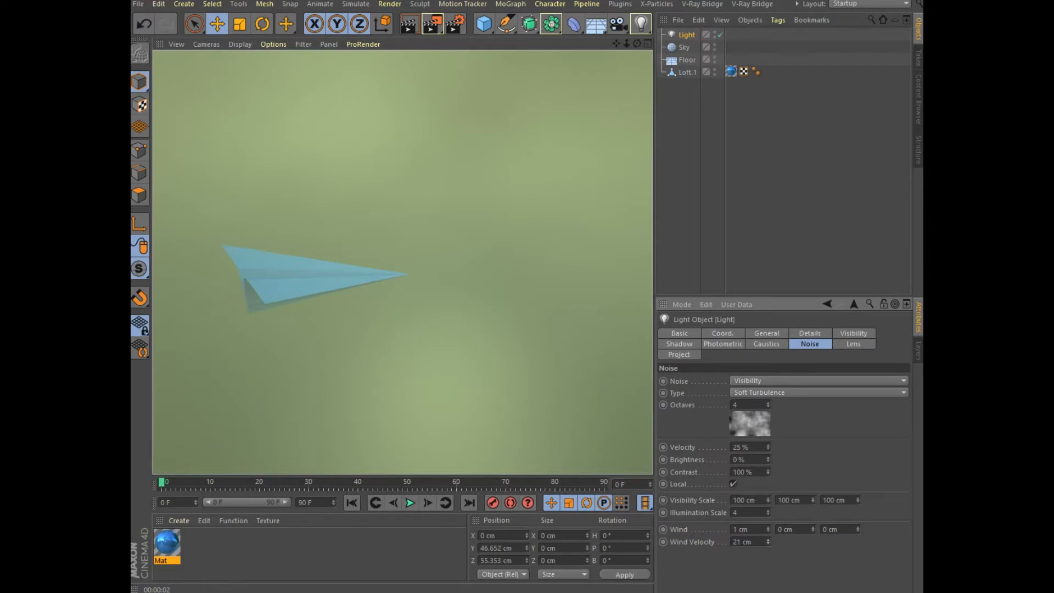
mouse_move(768, 459)
left_mouse_down()
mouse_move(768, 443)
mouse_move(768, 478)
left_mouse_up()
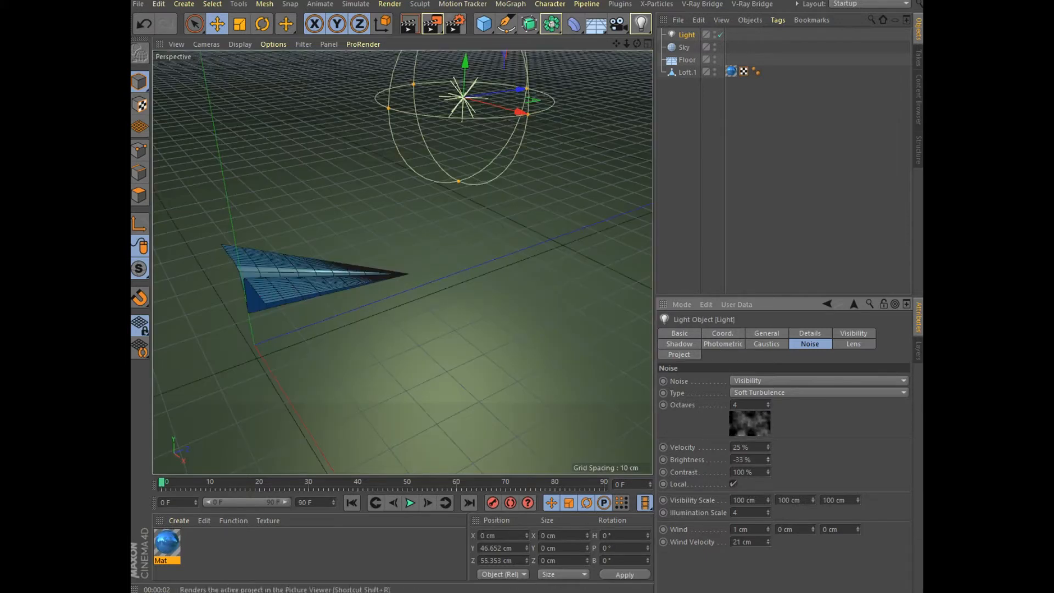
left_click(409, 24)
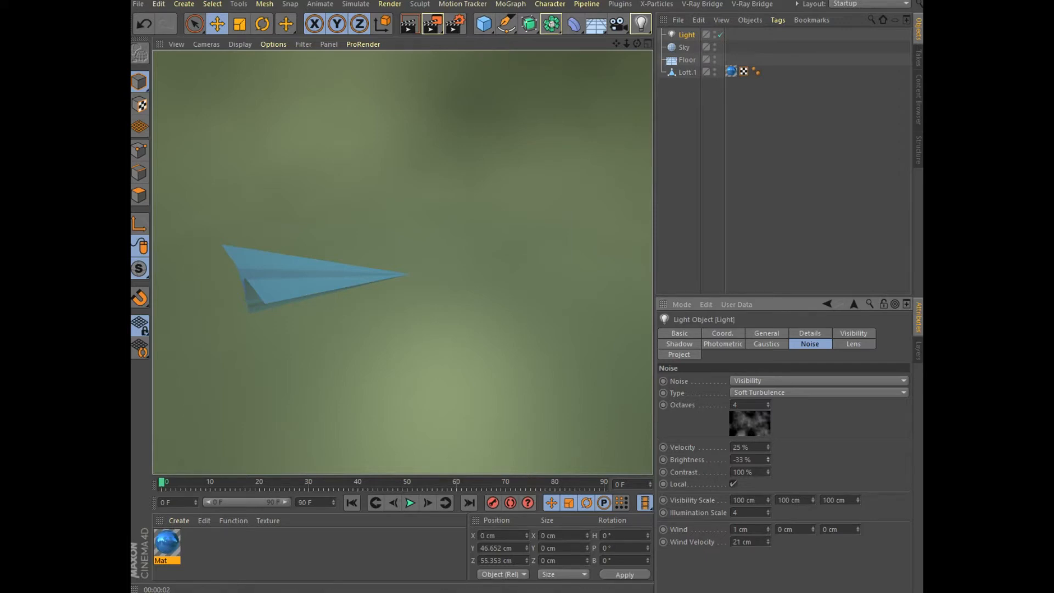
Add a particle Emitter to the scene and raise it to about 48.8 cm on Y
left_click_drag(655, 241, 776, 242)
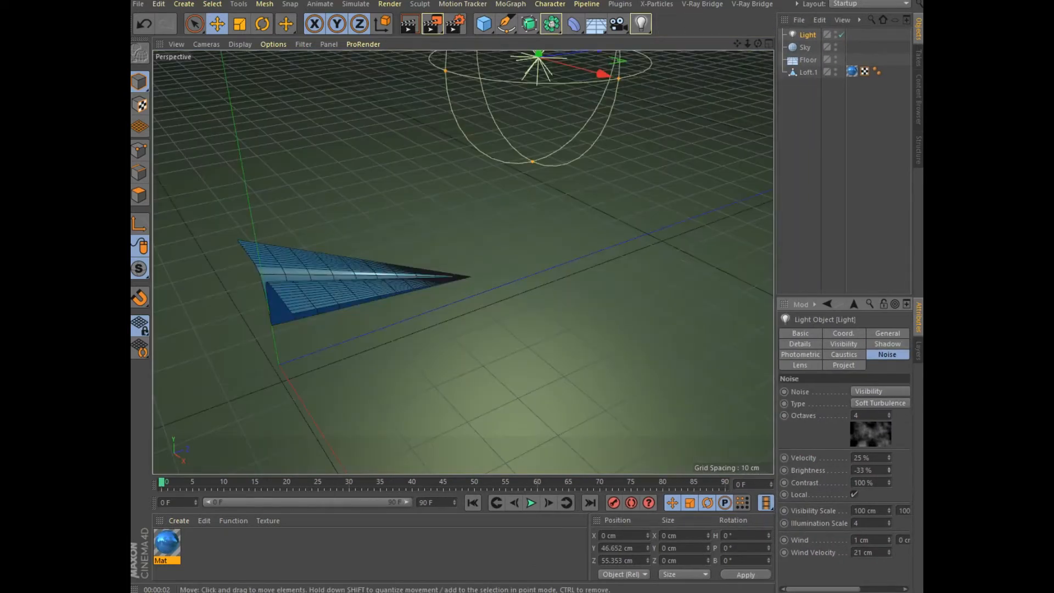
scroll(621, 271, "down", 2)
middle_click_drag(621, 271, 539, 332, "alt")
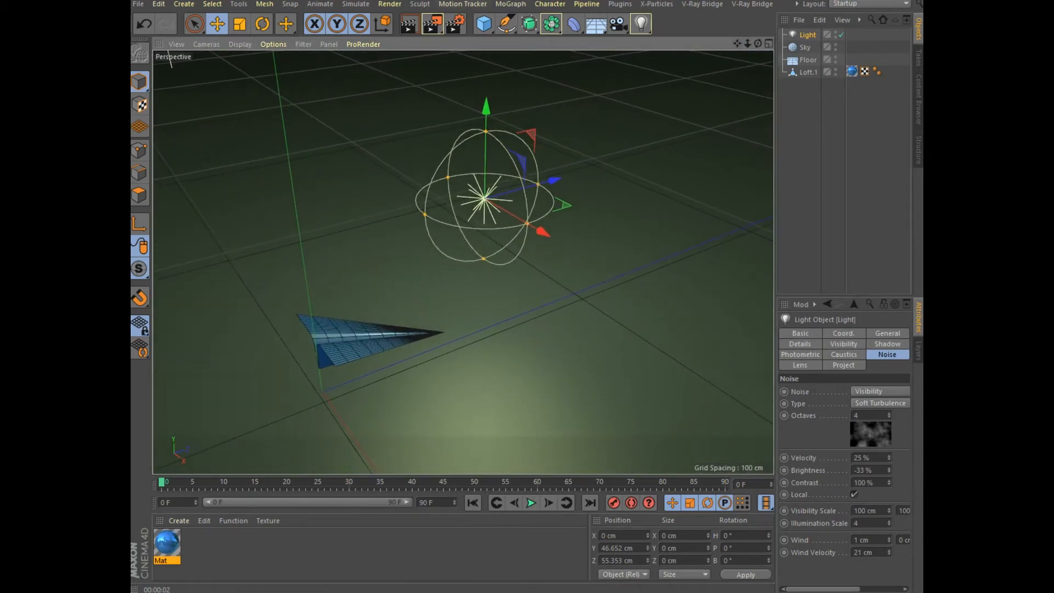
left_click(355, 4)
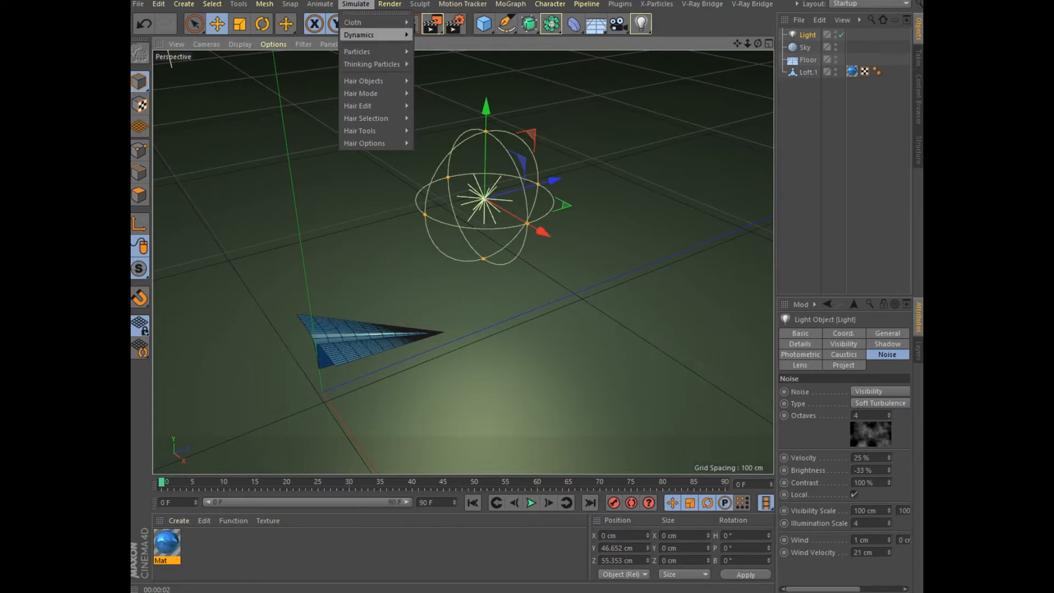
mouse_move(373, 51)
left_click(433, 54)
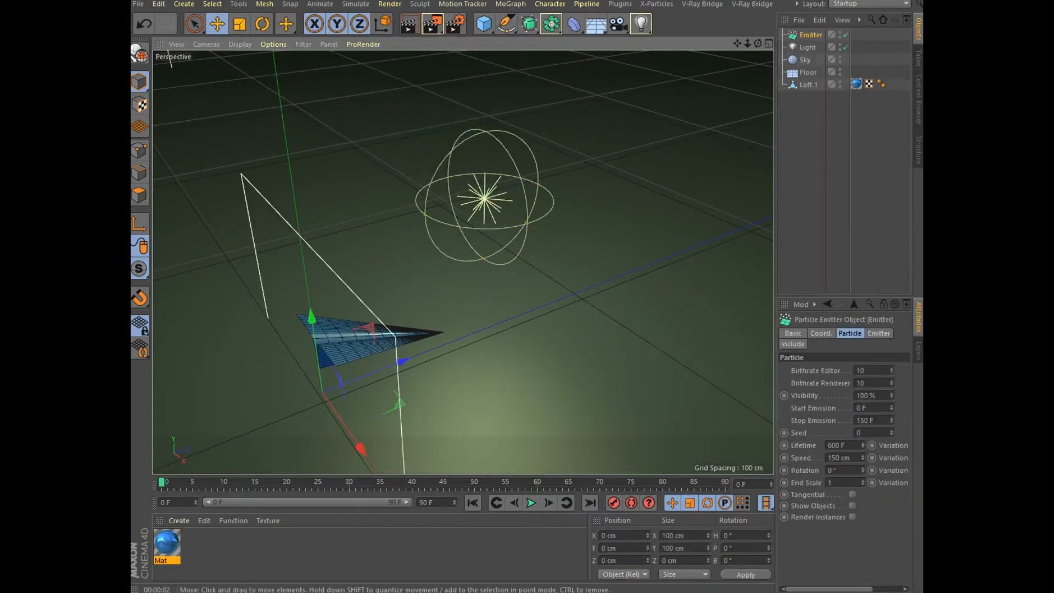
scroll(372, 277, "down", 4)
left_click_drag(330, 275, 318, 177)
scroll(566, 230, "down", 3)
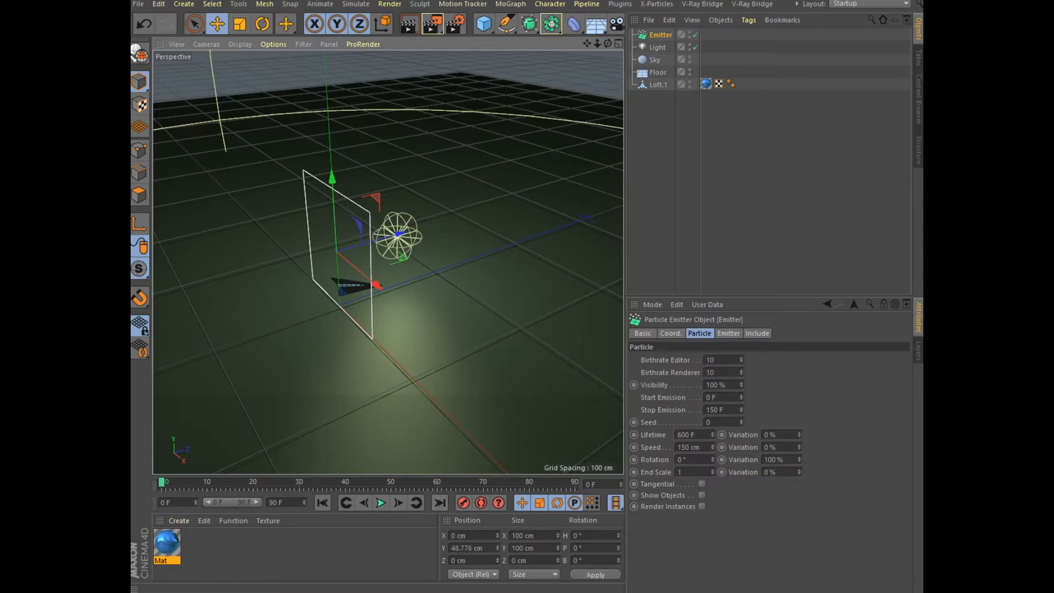
Play the particle emission briefly and set the emitter's Stop Emission to 180 F
left_click(380, 503)
left_click(381, 503)
double_click(715, 410)
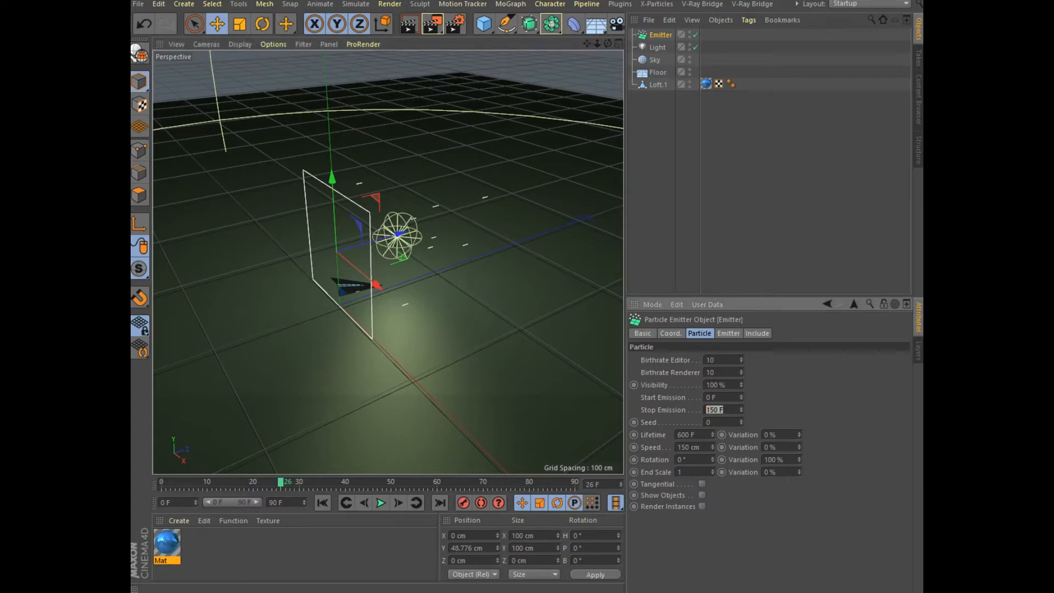
type("180")
Extend the animation's end and its preview range to 200 F, and play part of it
double_click(276, 503)
type("200")
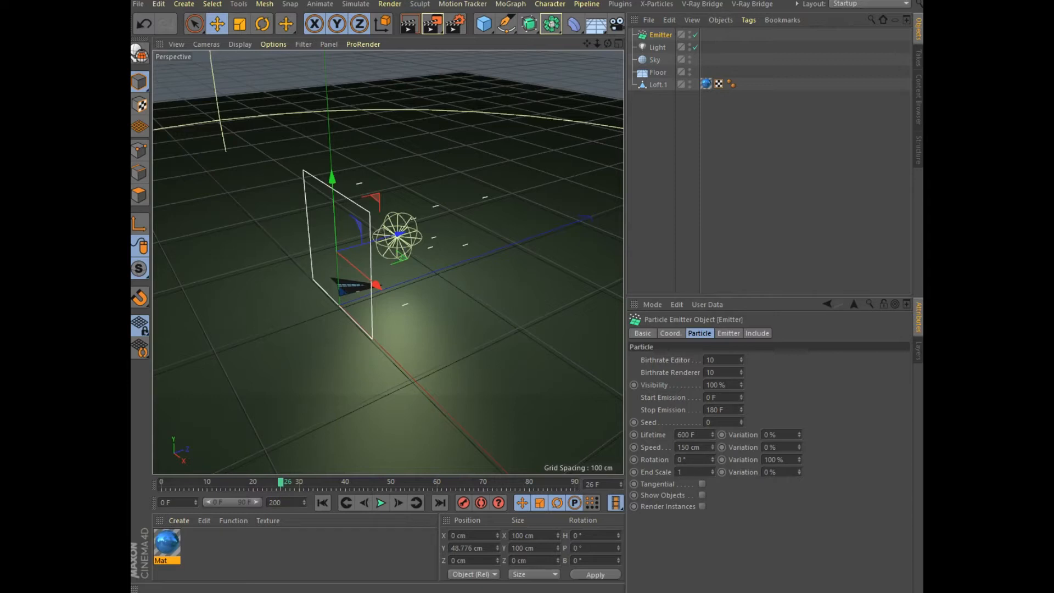
left_click(290, 550)
left_click_drag(228, 502, 261, 502)
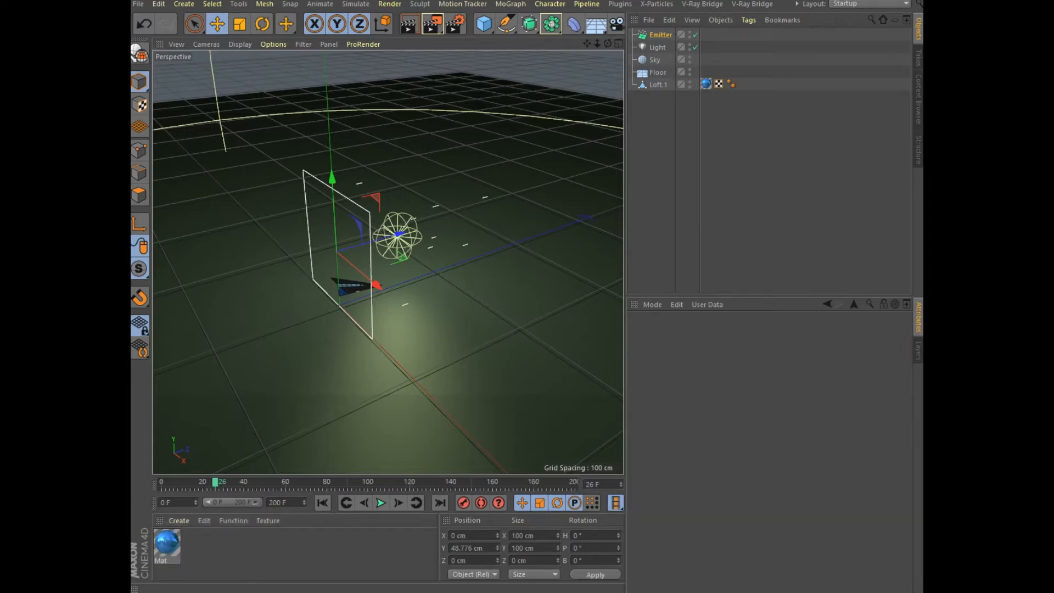
left_click(381, 503)
left_click(381, 503)
Set the emitter's pitch rotation to 35° and play the particles from the start of the animation
left_click(661, 35)
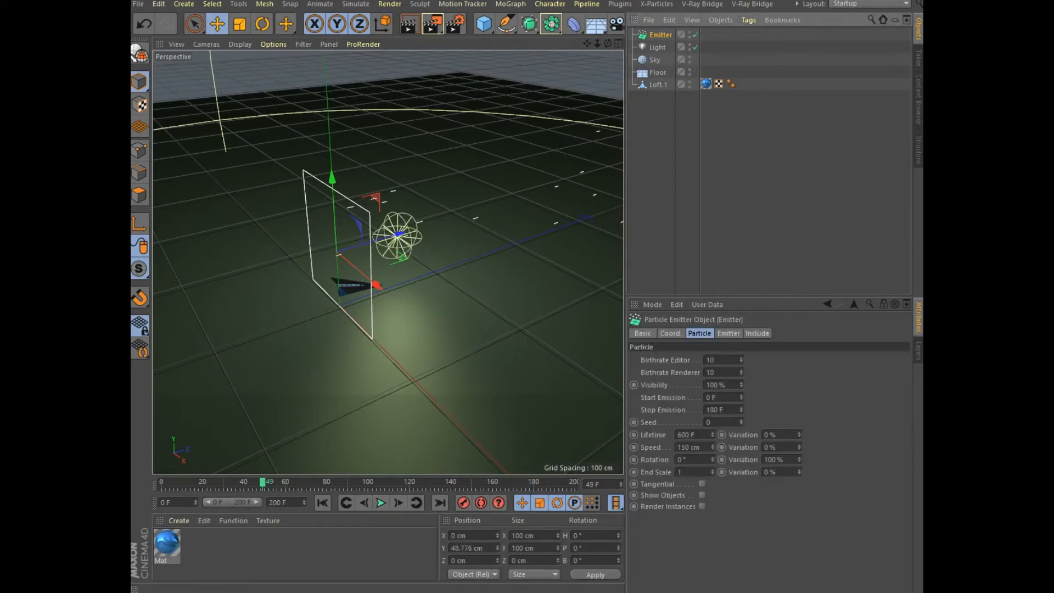
left_click(671, 334)
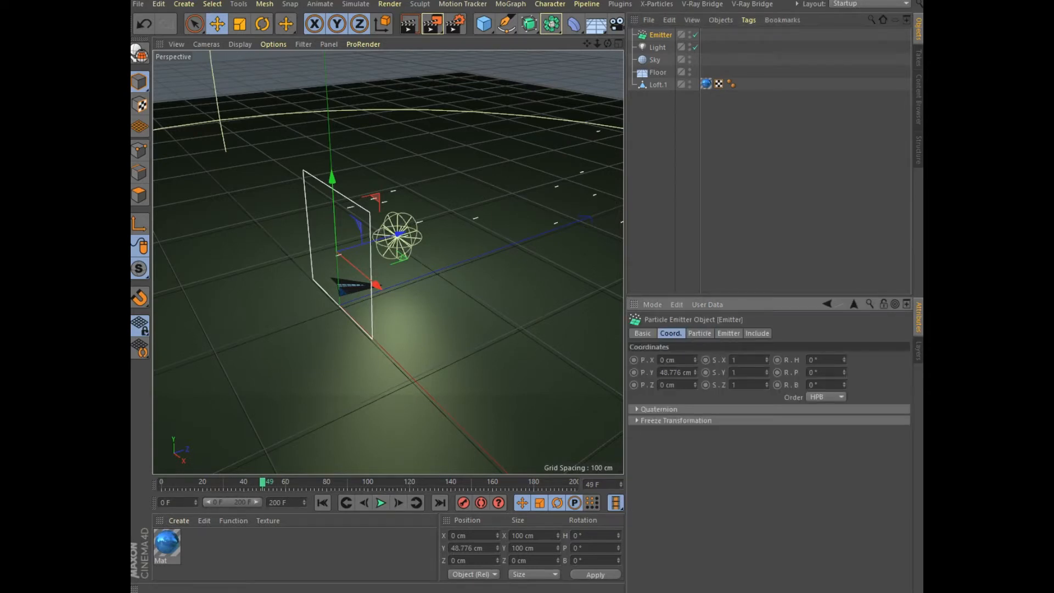
left_click_drag(843, 373, 844, 358)
type("35")
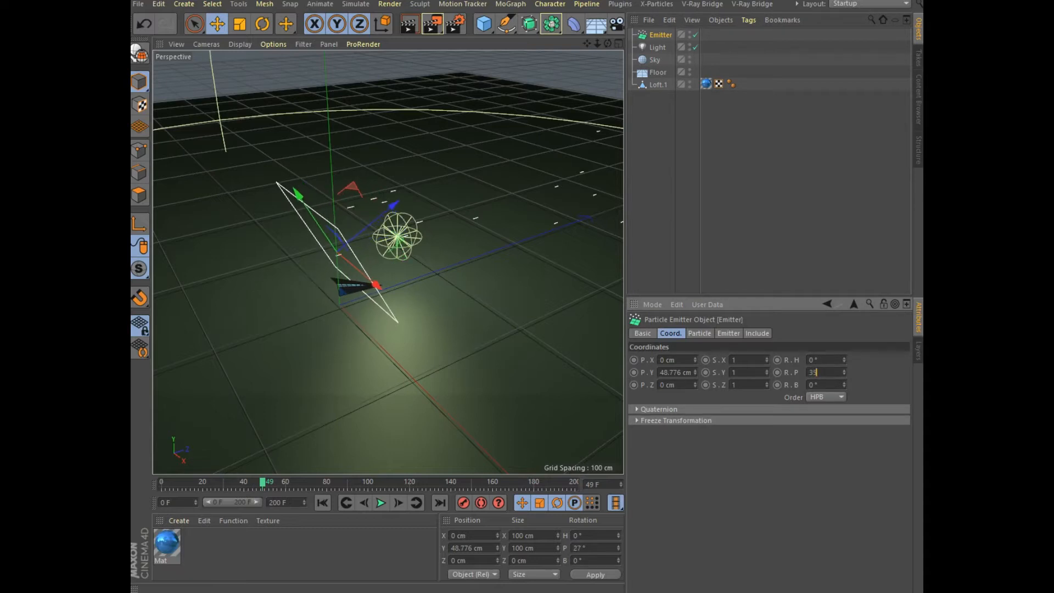
key("Return")
left_click(323, 503)
left_click(380, 503)
left_click(380, 503)
Move the emitter back along its emission axis to about -165.5 cm on Y and -306 cm on Z
scroll(388, 262, "down", 10)
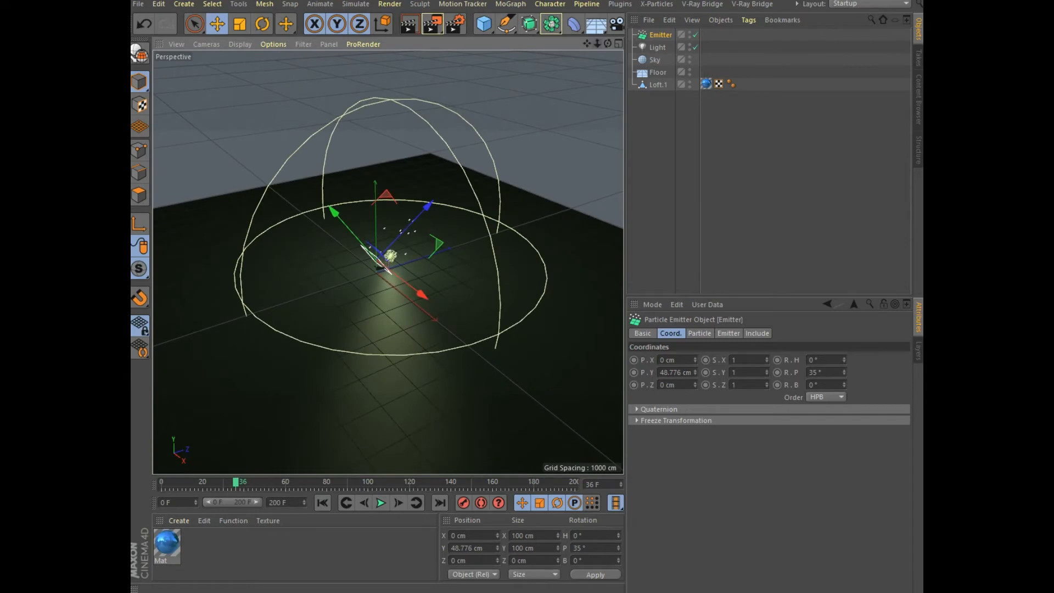
left_click_drag(427, 205, 377, 258)
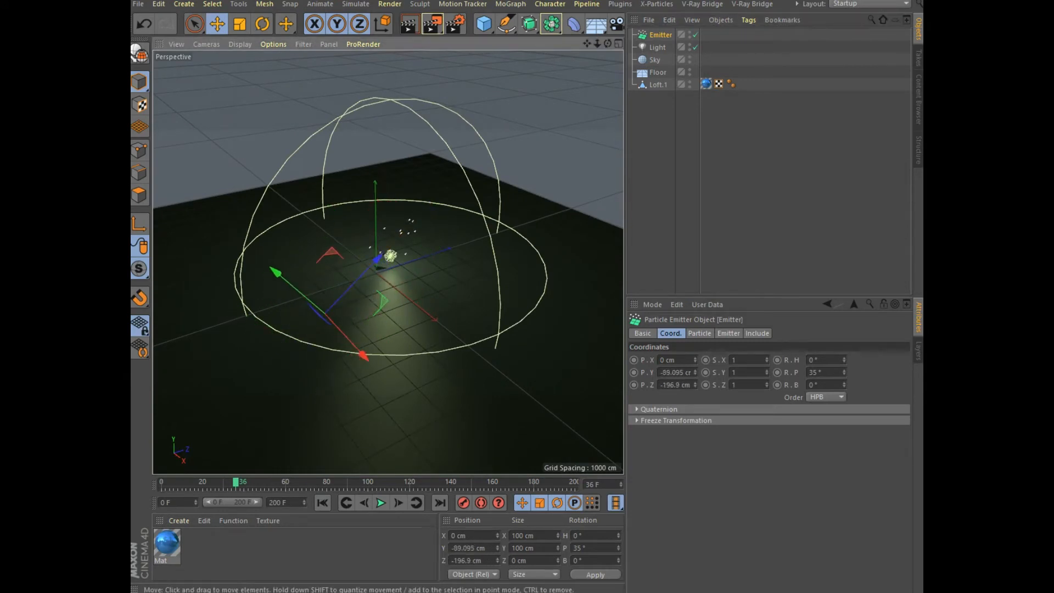
left_click_drag(378, 257, 349, 287)
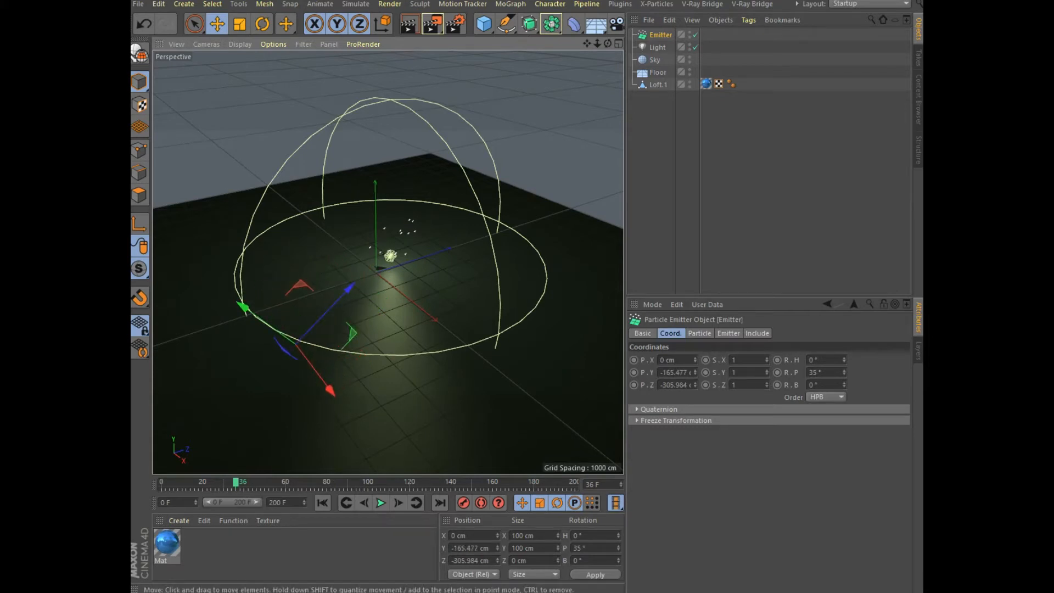
Move the light to about 509.8 cm on Y and 850.5 cm on Z, and render the perspective view
left_click(657, 47)
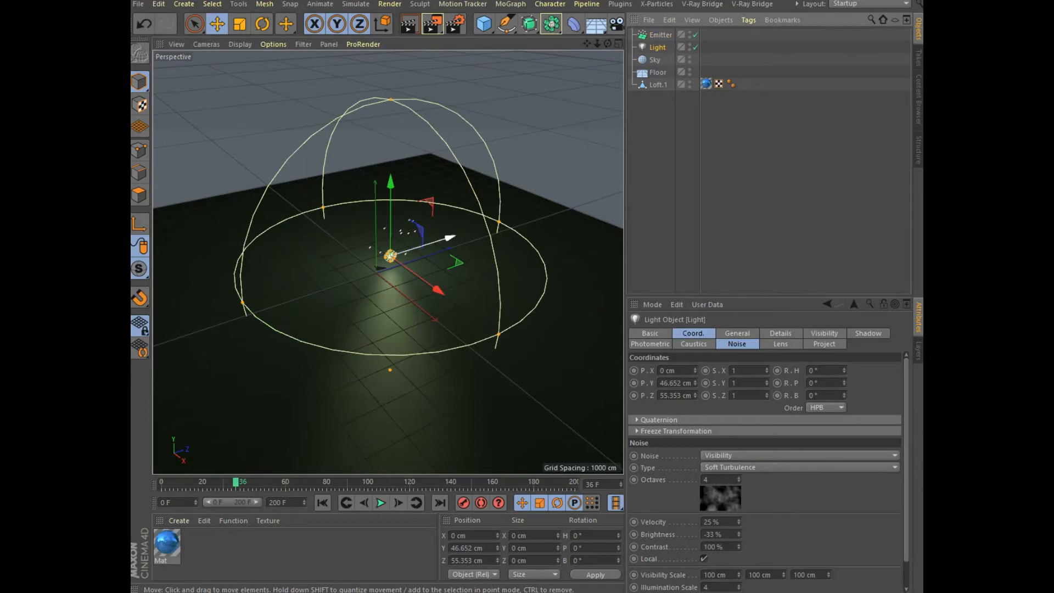
left_click_drag(390, 184, 390, 44)
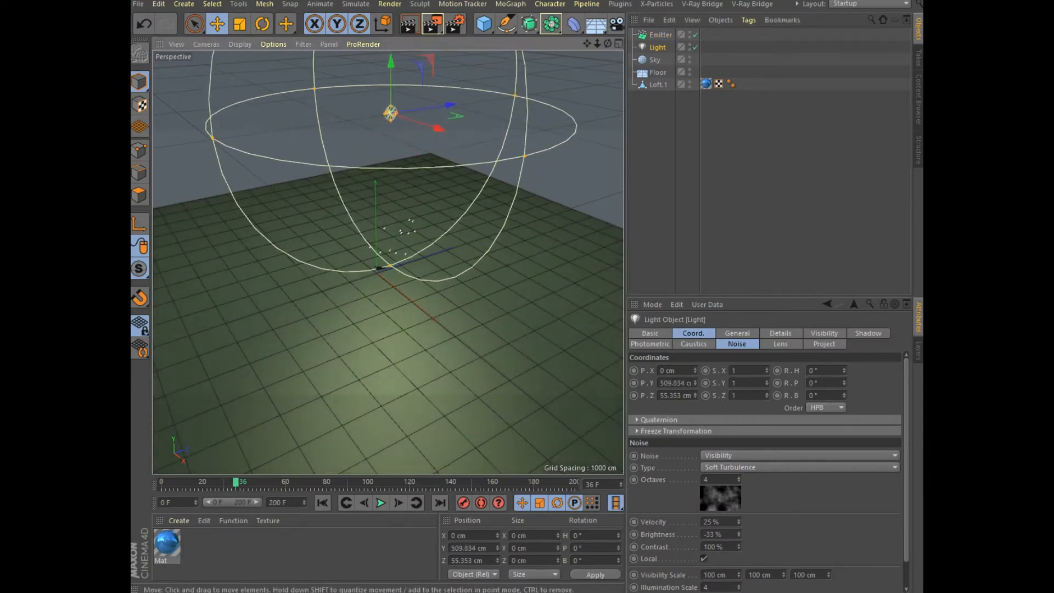
left_click_drag(449, 105, 610, 82)
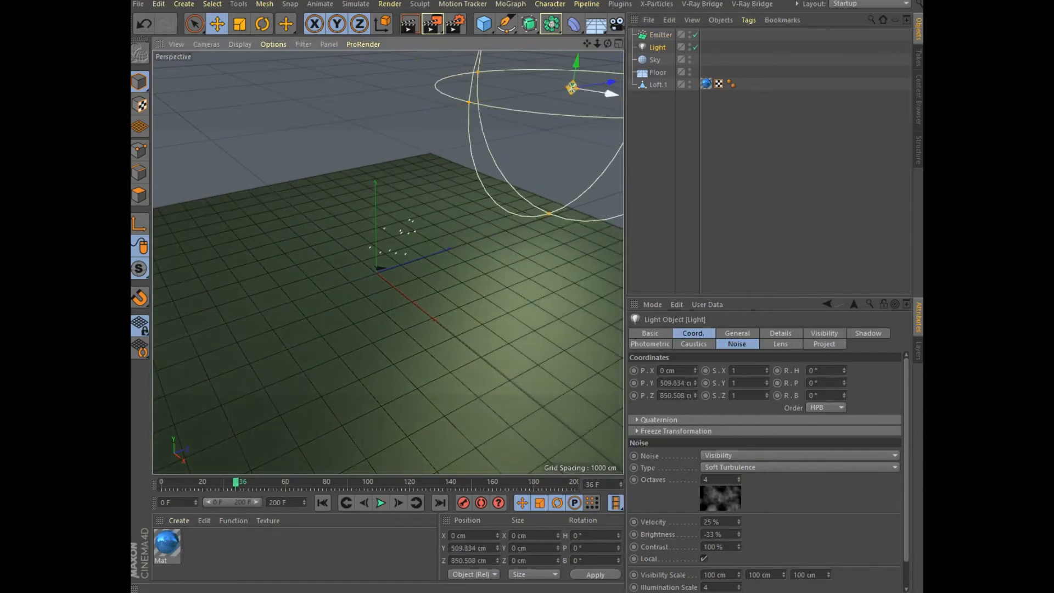
left_click(409, 24)
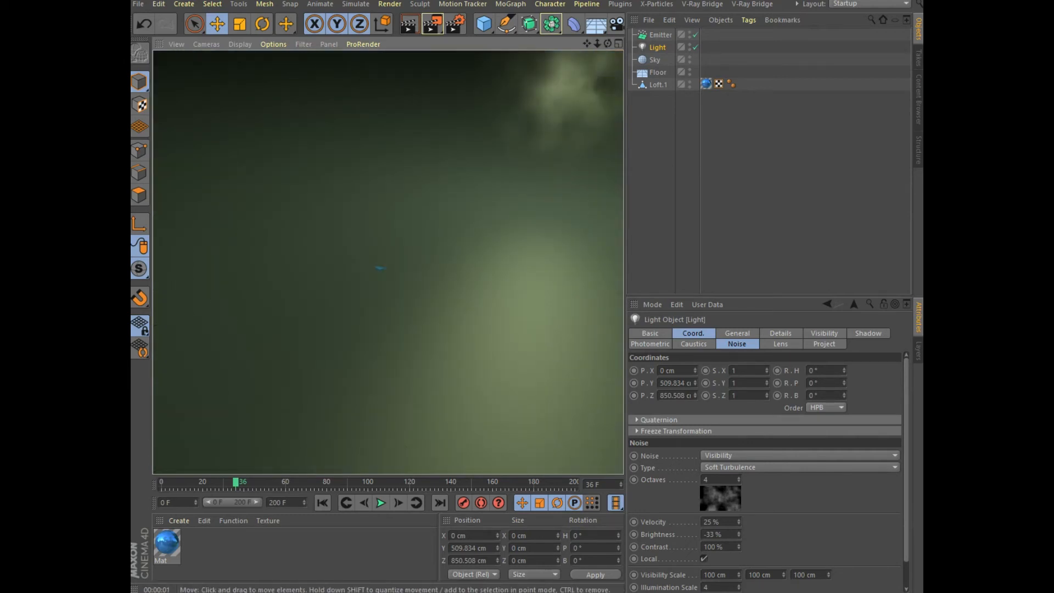
left_click_drag(587, 43, 555, 129)
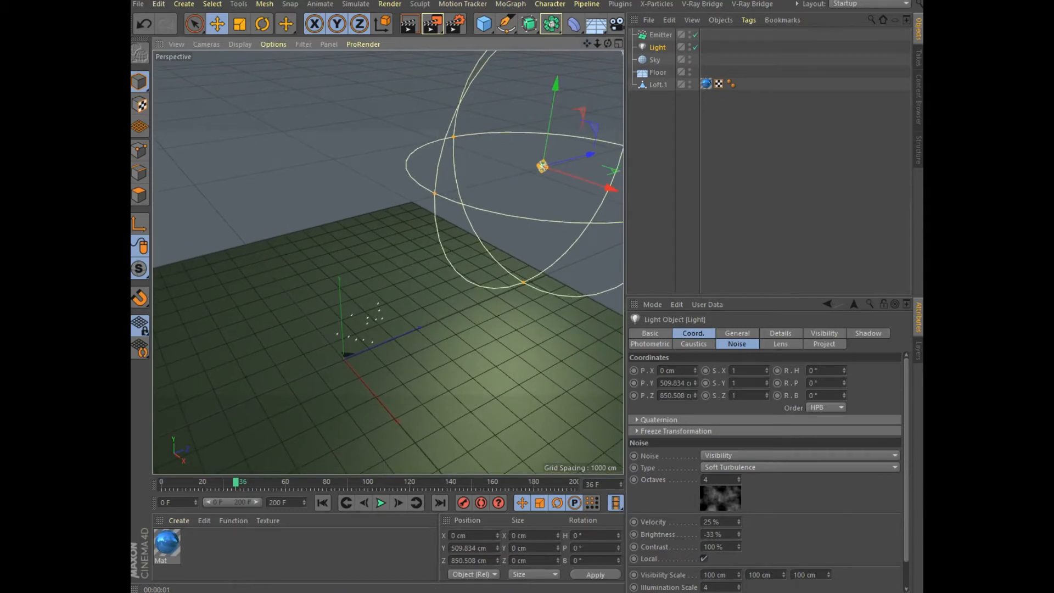
Add a MoGraph Cloner and make the Loft.1 paper airplane its child
left_click(660, 35)
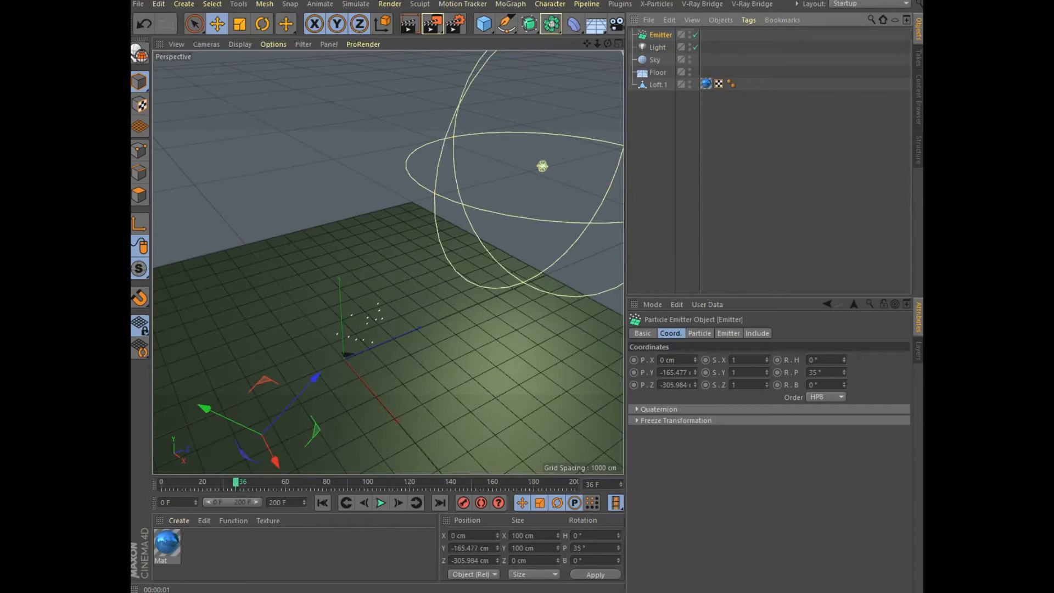
left_click(511, 3)
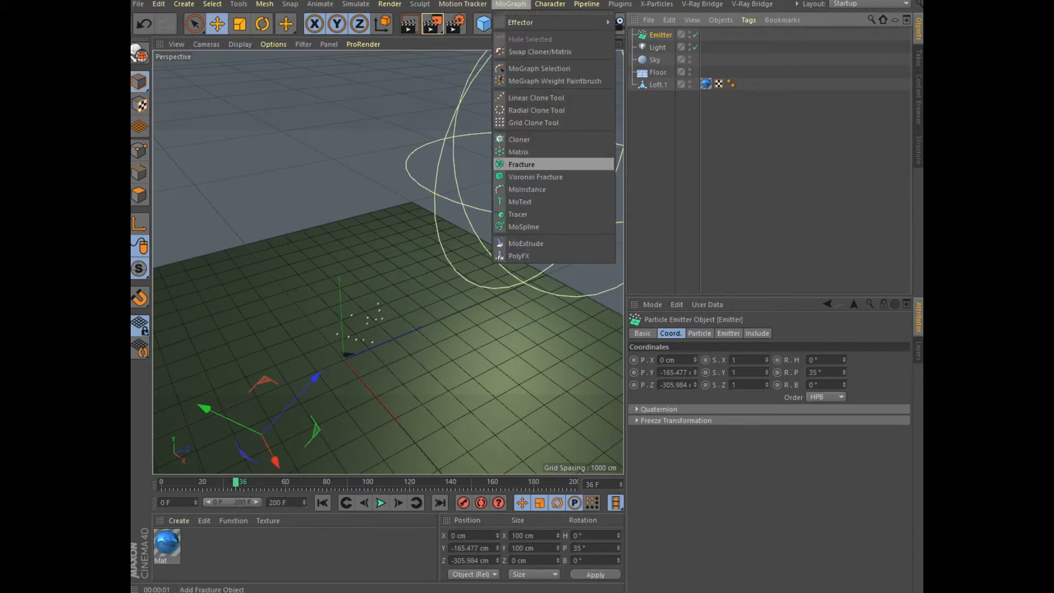
left_click(518, 140)
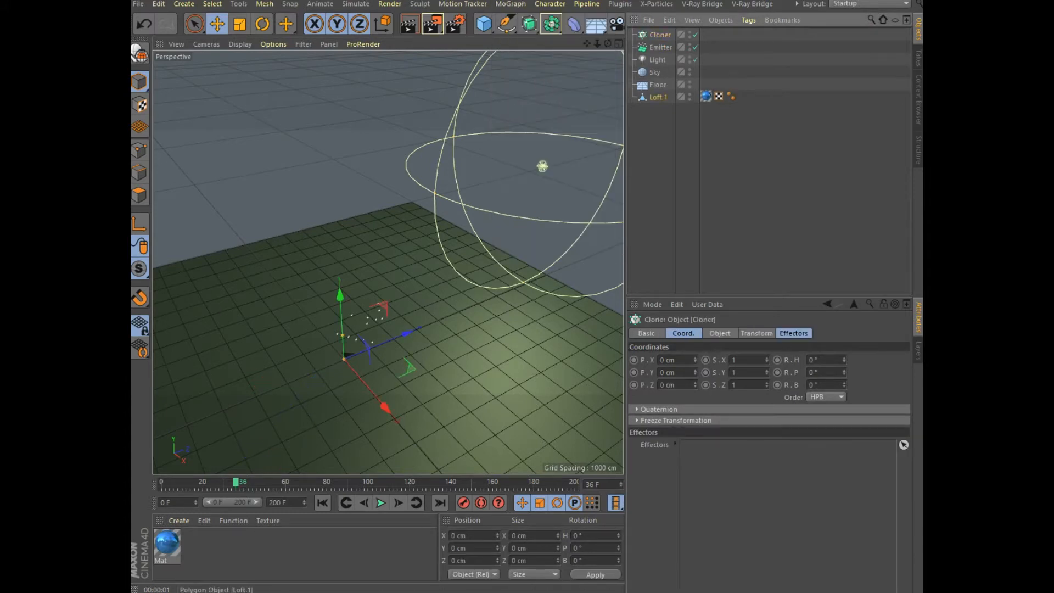
left_click_drag(658, 97, 660, 35)
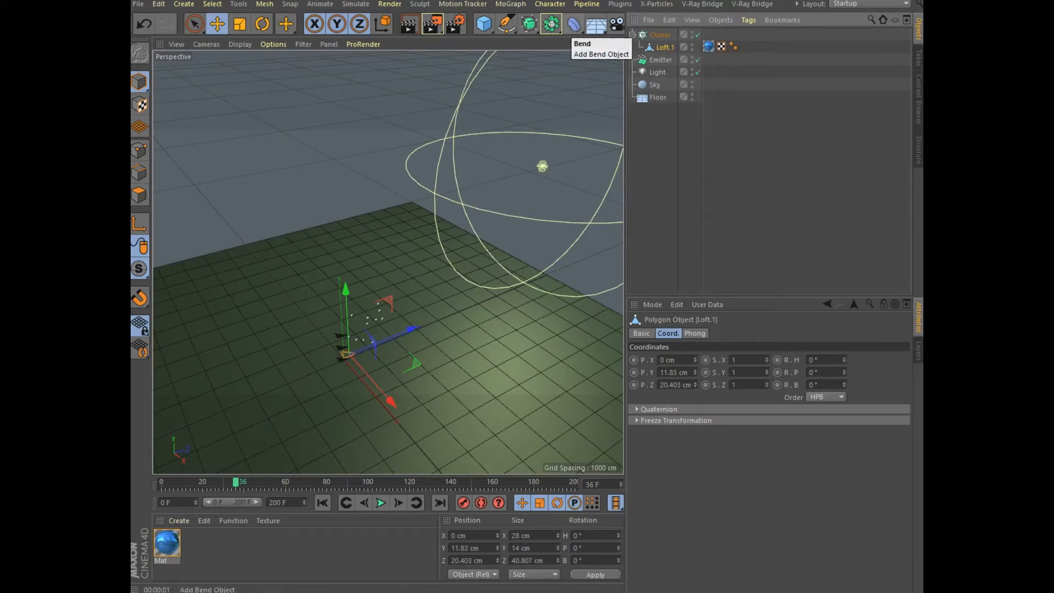
Add a Random effector and turn off its Position variation
left_click(510, 3)
mouse_move(544, 22)
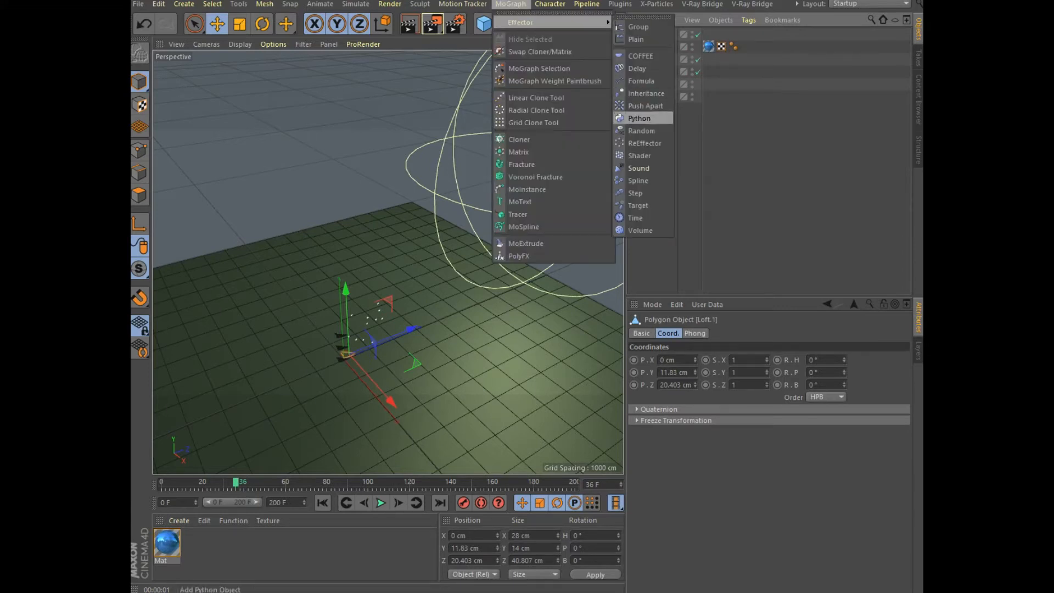
left_click(640, 131)
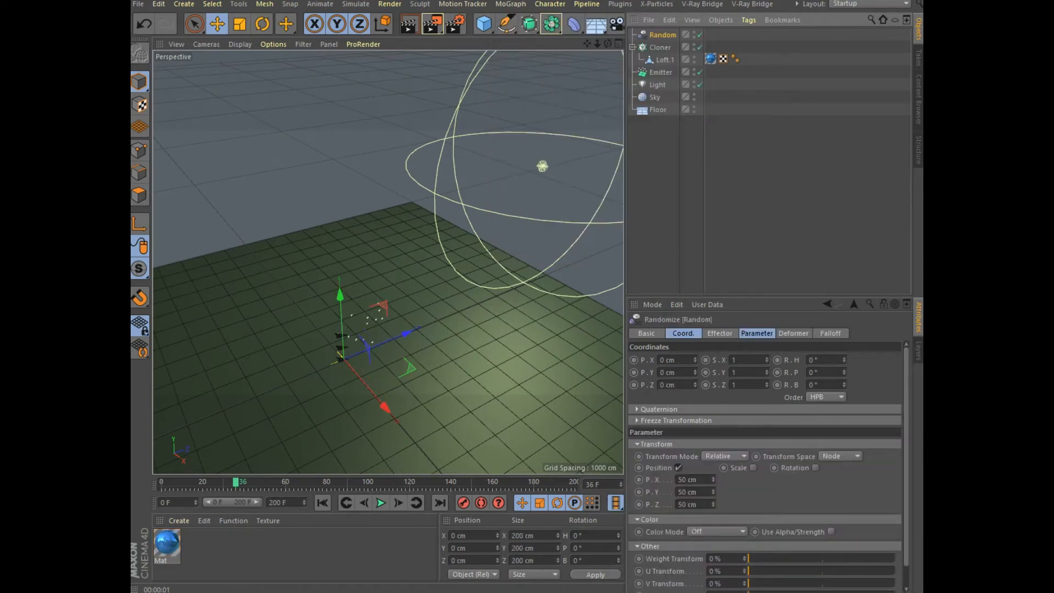
left_click(678, 467)
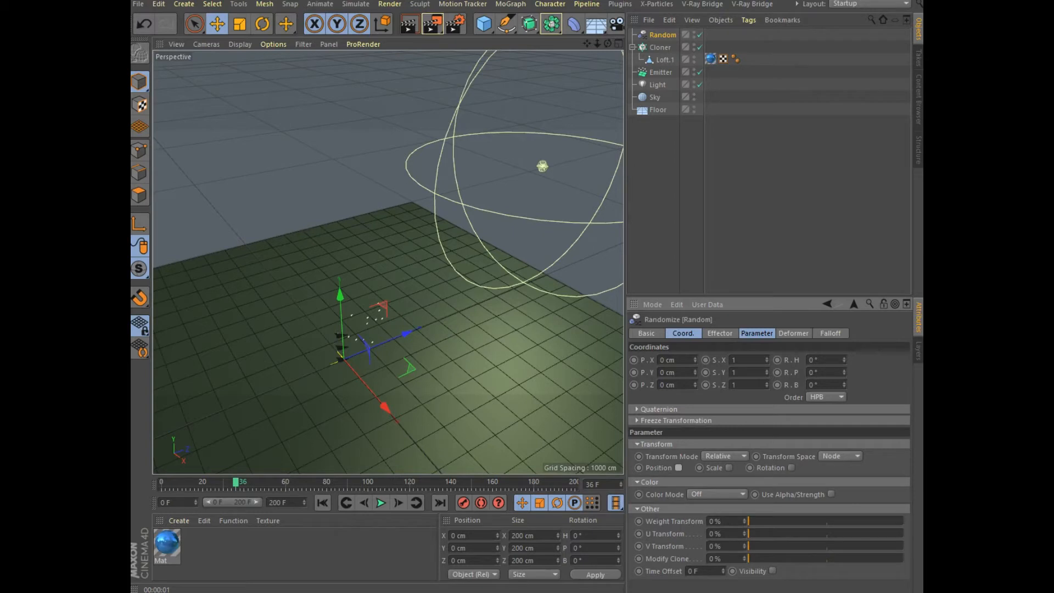
Enable the Random effector's Scale variation, set S.Y to 0.5, and turn on Uniform Scale
left_click(729, 468)
left_click(761, 492)
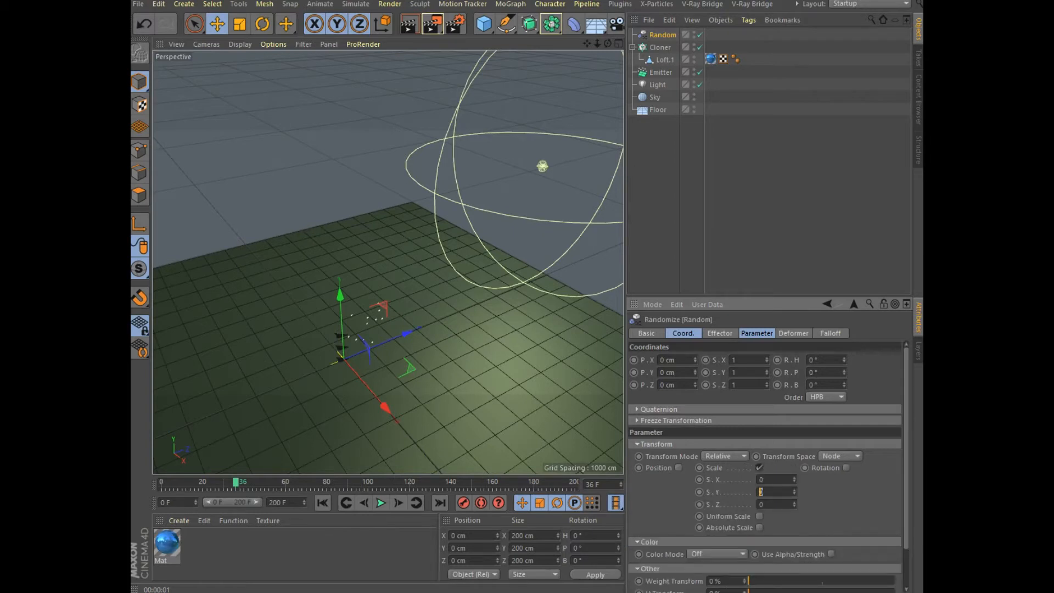
type("0.5")
left_click(759, 516)
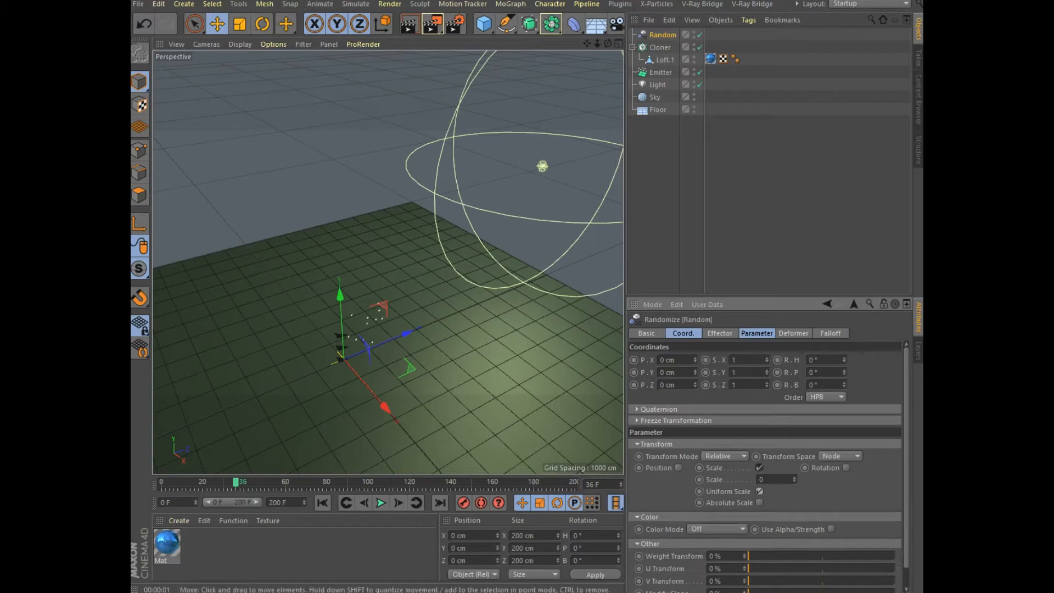
Assign the Random effector to the Cloner's Effectors list
left_click(660, 47)
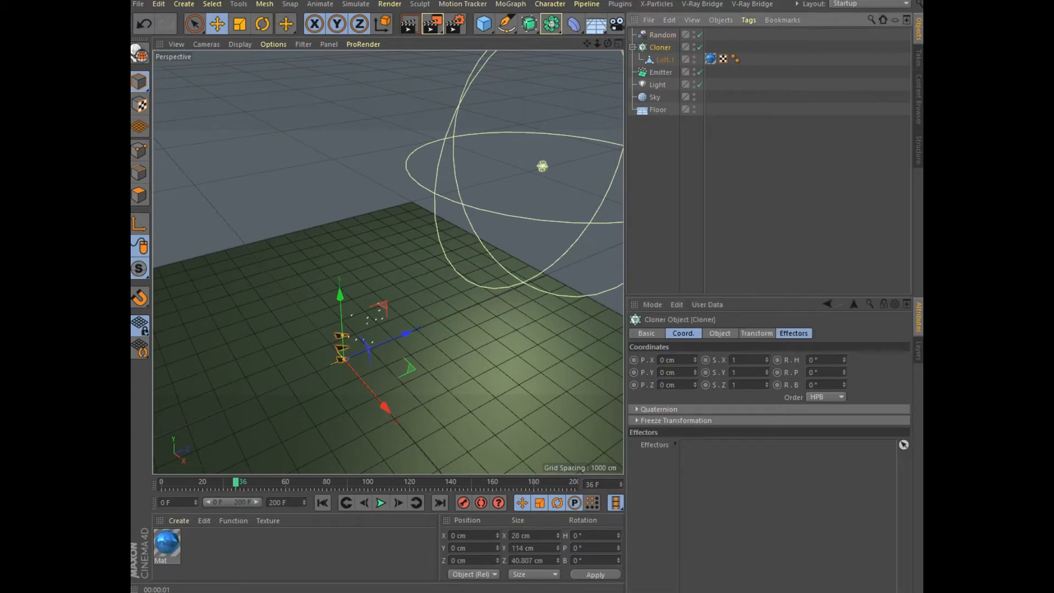
left_click_drag(662, 35, 737, 471)
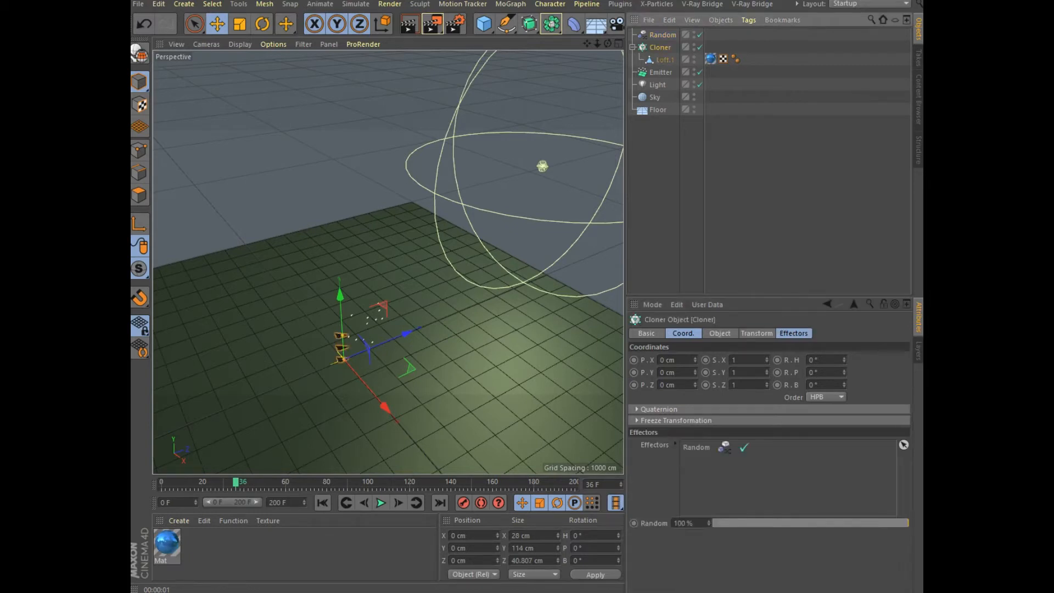
left_click(665, 60)
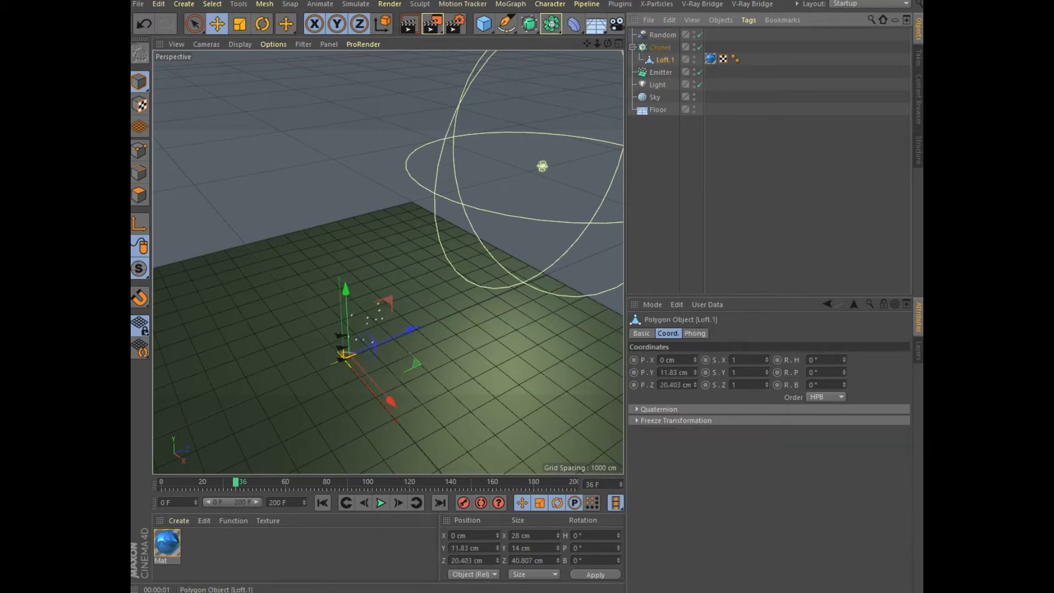
Add a Collider Body simulation tag to the Floor
left_click(660, 110)
right_click(660, 110)
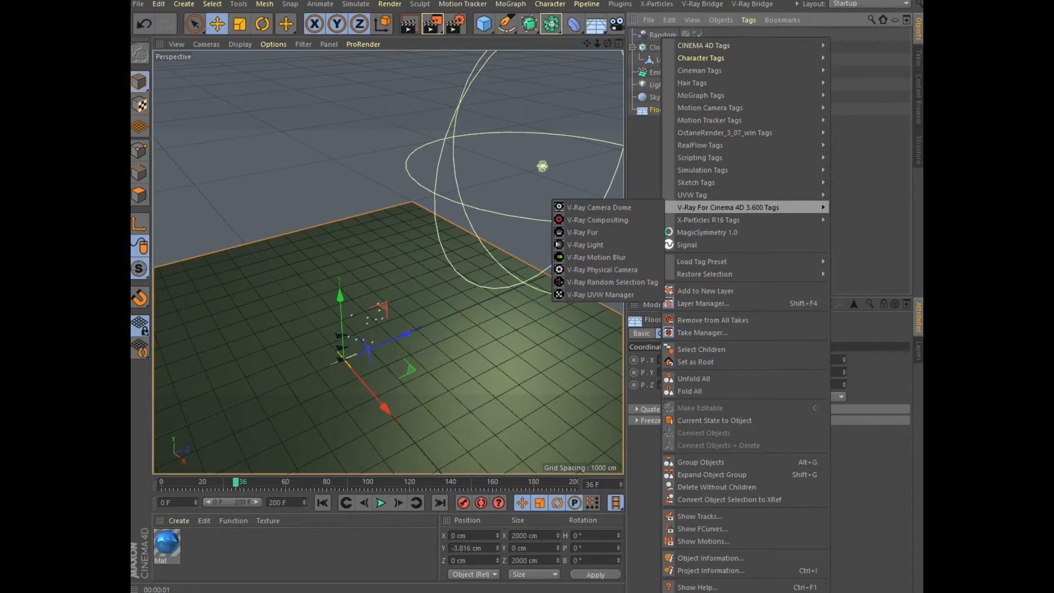
mouse_move(713, 182)
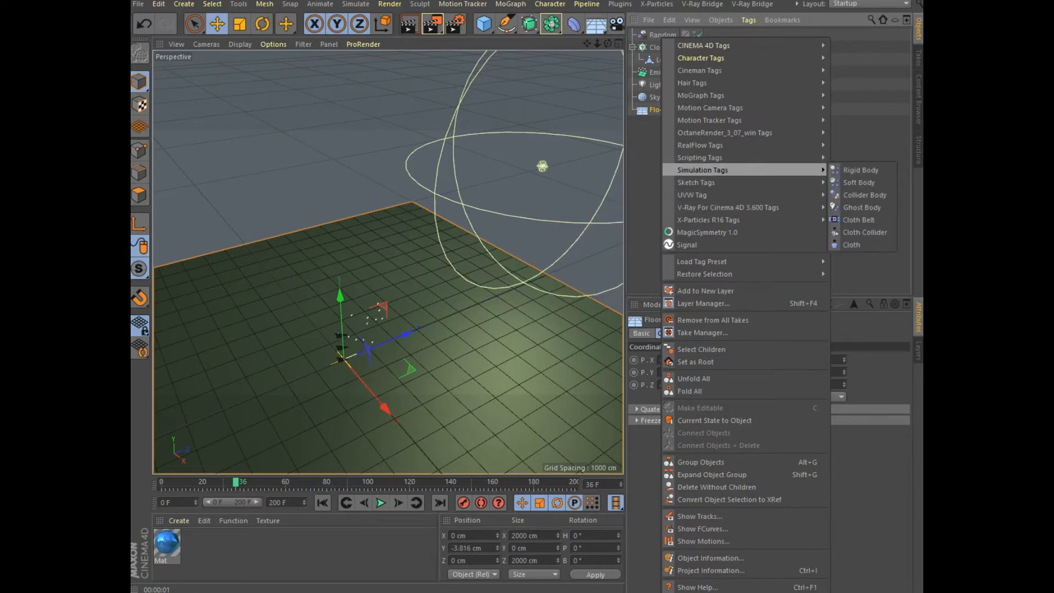
left_click(865, 195)
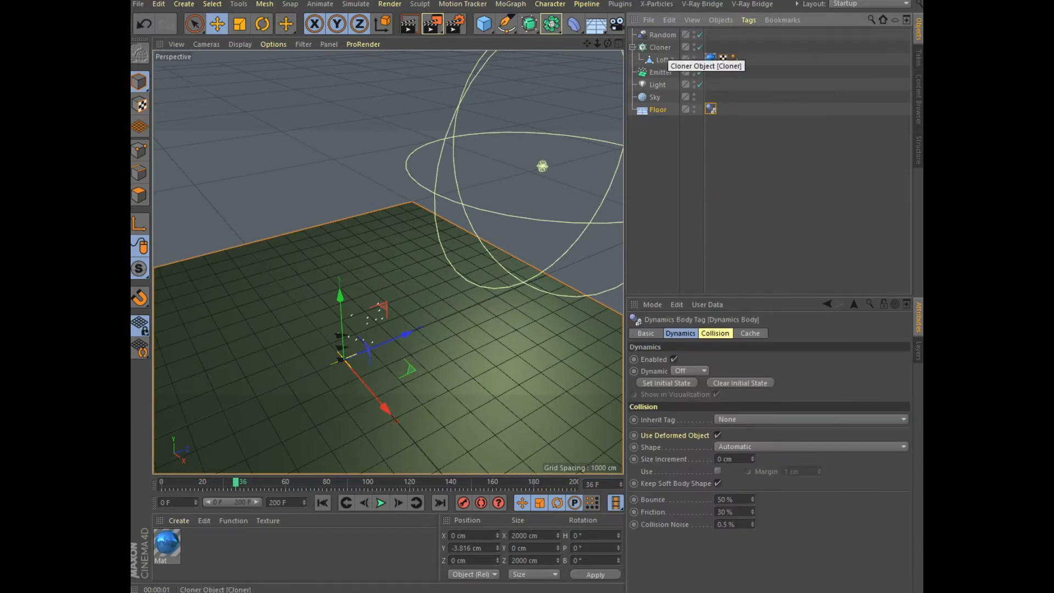
Set the Cloner's Mode to Object
left_click(660, 47)
left_click(720, 333)
left_click(714, 360)
left_click(708, 371)
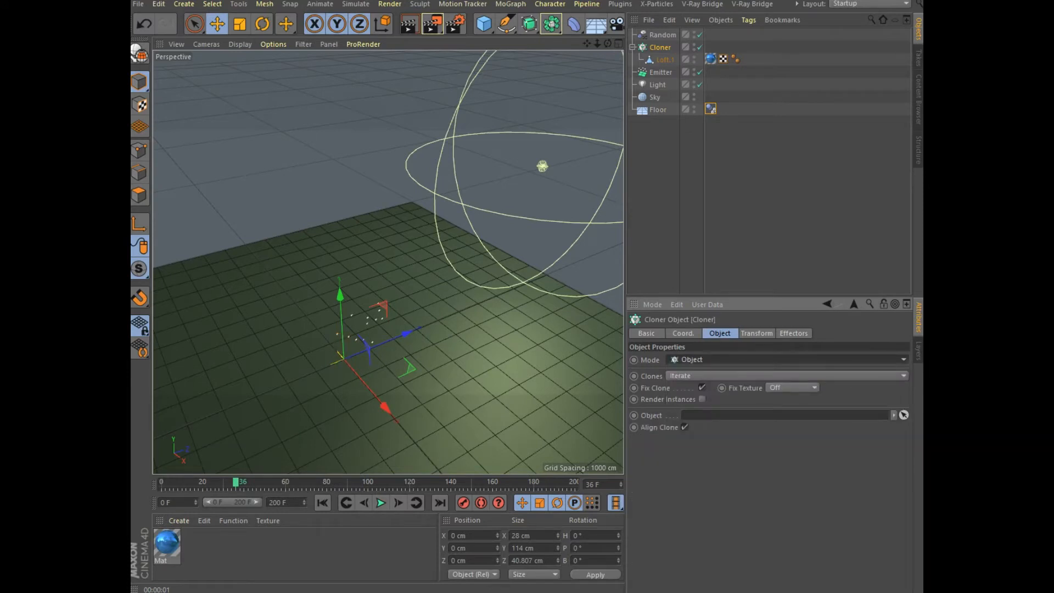
Assign the Emitter as the Cloner's source object and preview the clones in playback and a viewport render
left_click(904, 415)
left_click(661, 72)
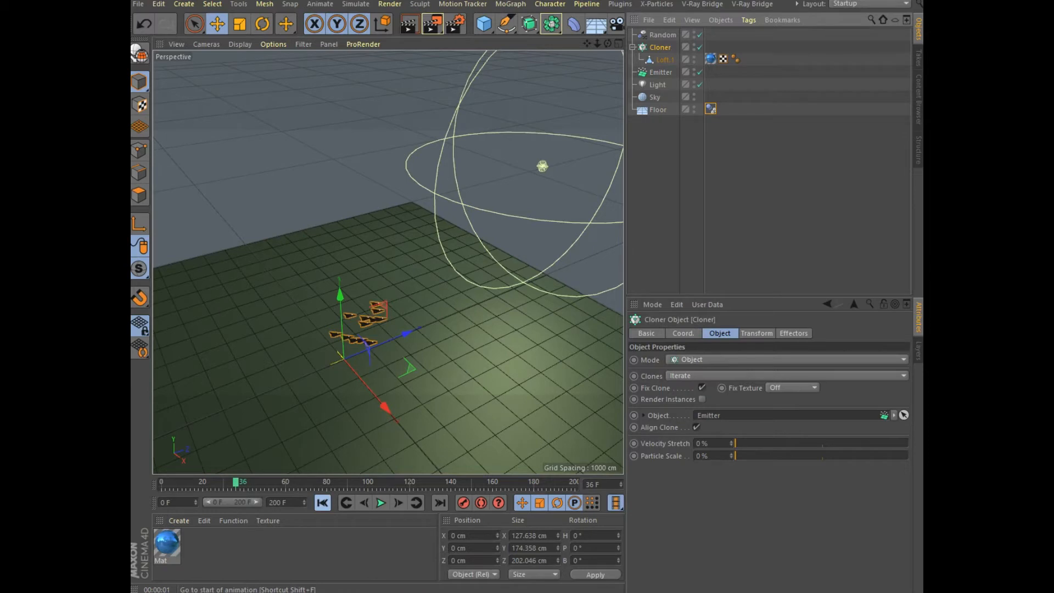
left_click(323, 502)
left_click(380, 502)
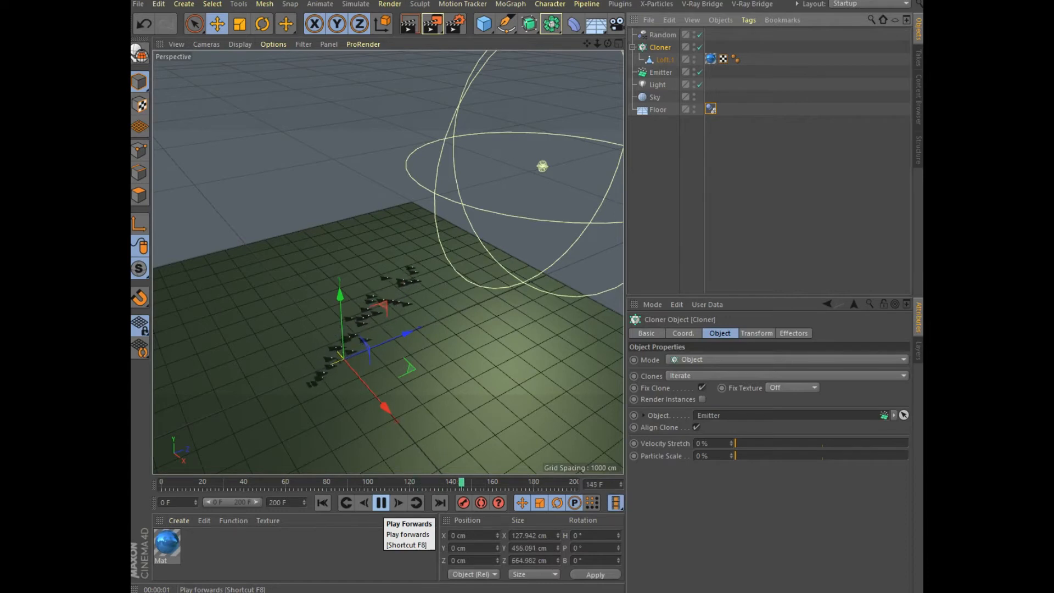
left_click(381, 502)
left_click(409, 24)
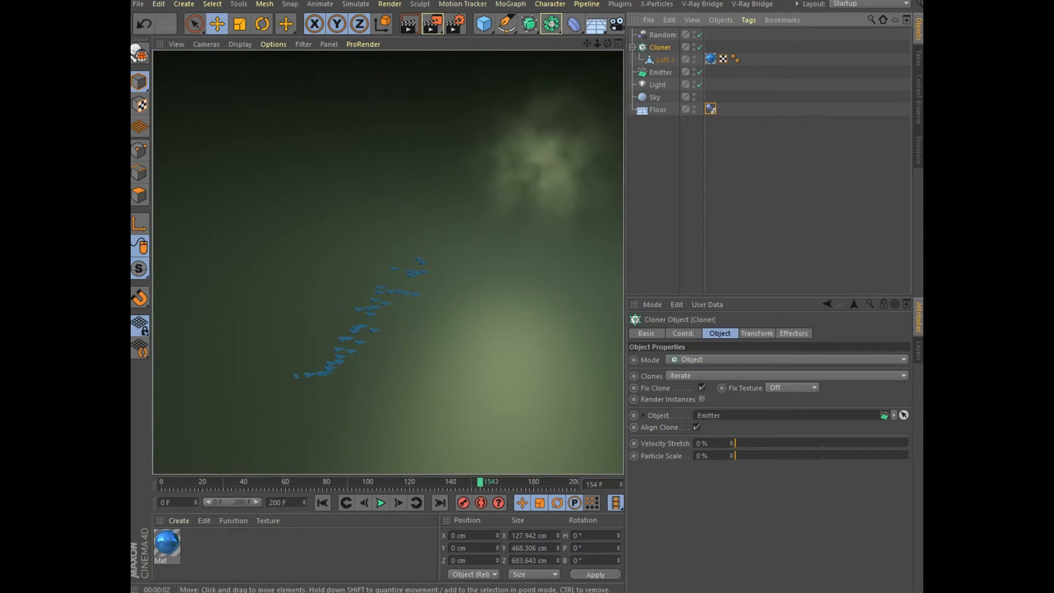
Move the Emitter up and back to about Y 20 cm and Z -436 cm, and replay the animation from the start
left_click_drag(608, 43, 603, 4)
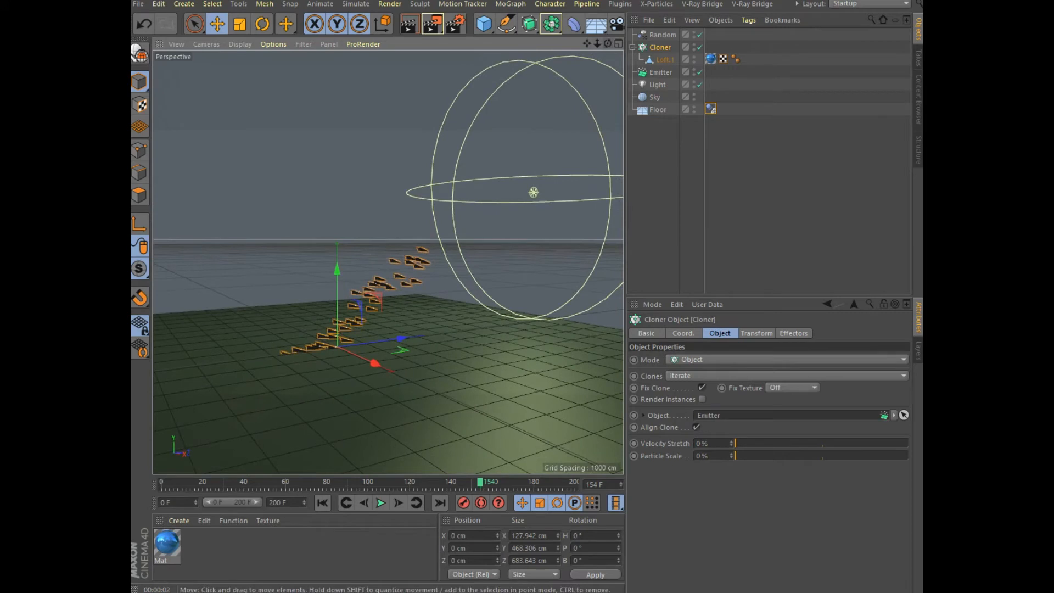
left_click(661, 72)
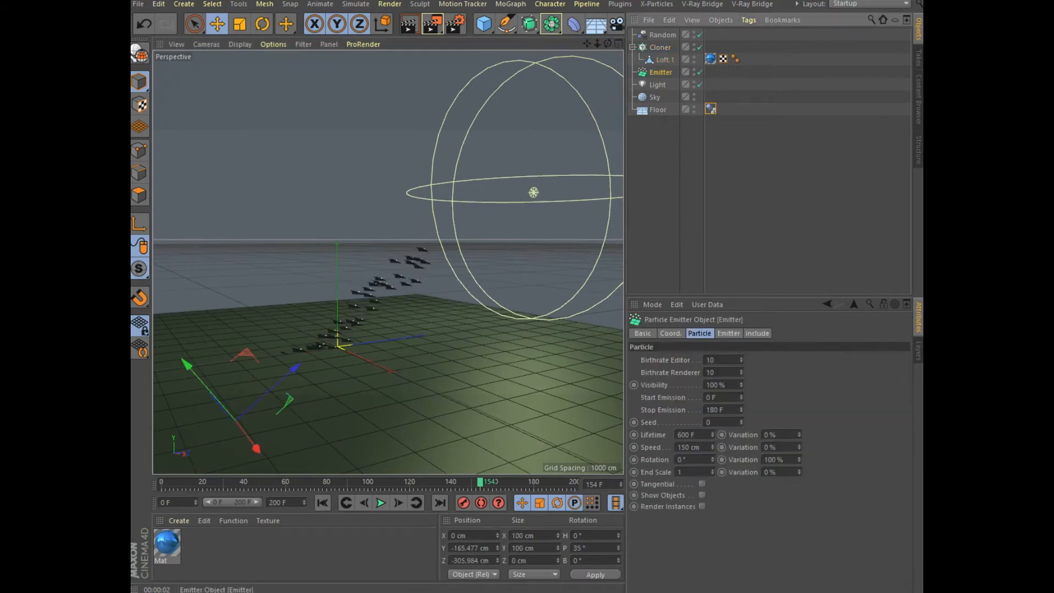
left_click_drag(211, 391, 170, 349)
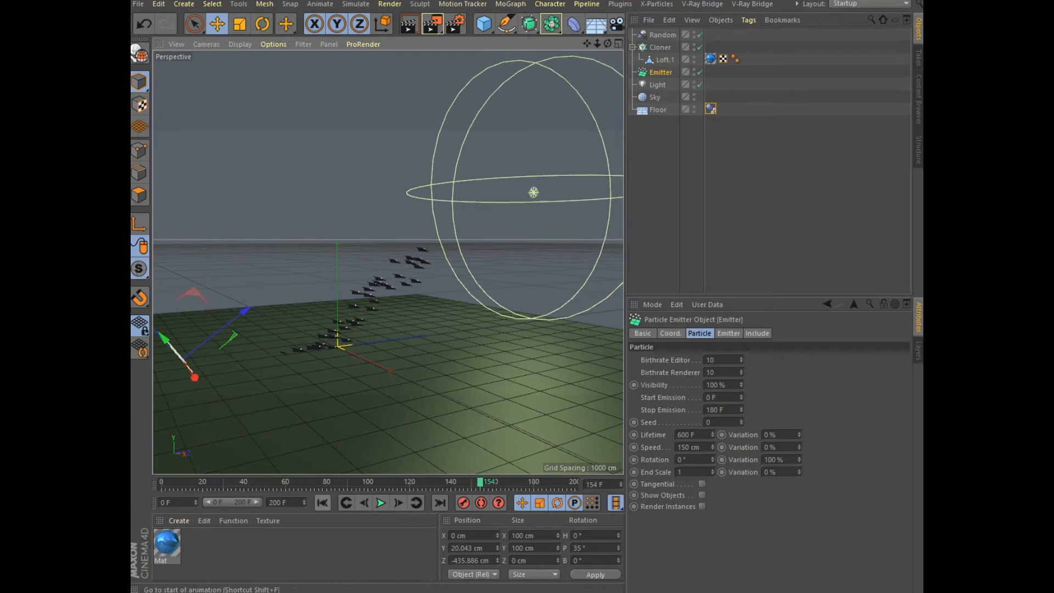
left_click(322, 503)
left_click(380, 502)
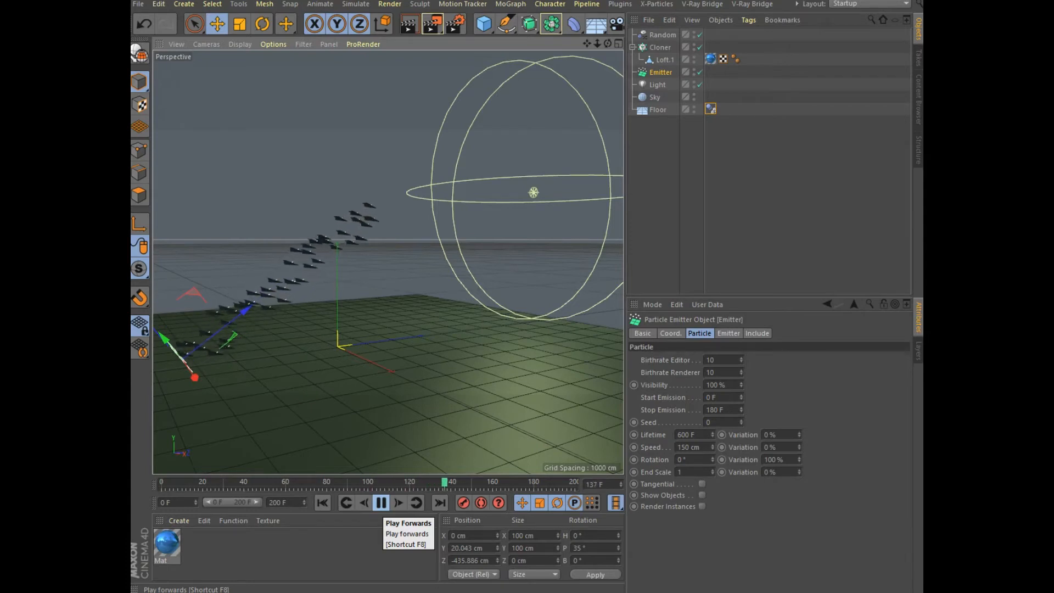
left_click(380, 502)
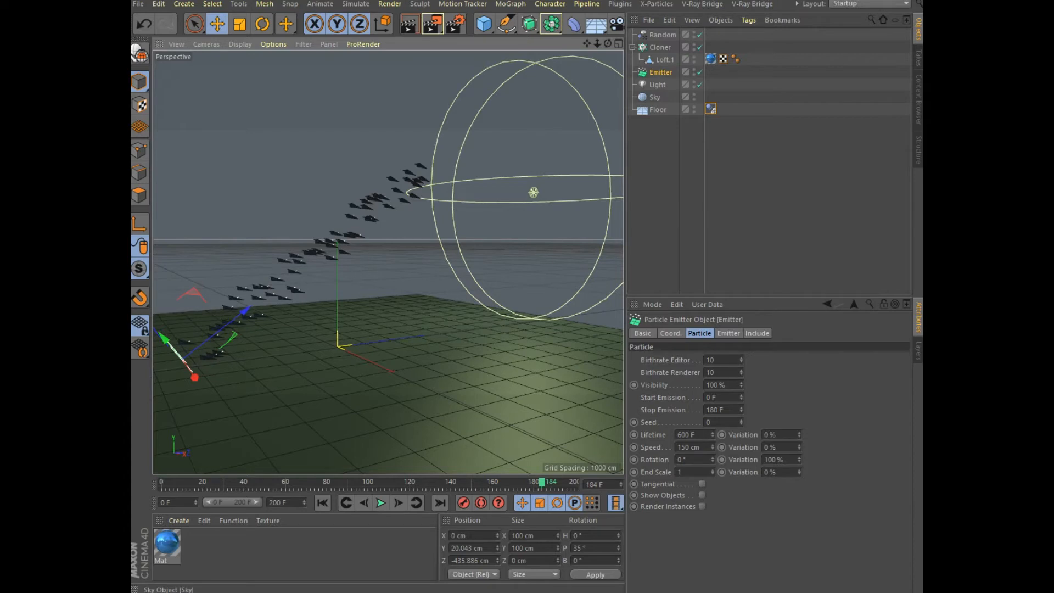
Enable the Random effector's Rotation variation and set R.H to 0°
left_click(662, 35)
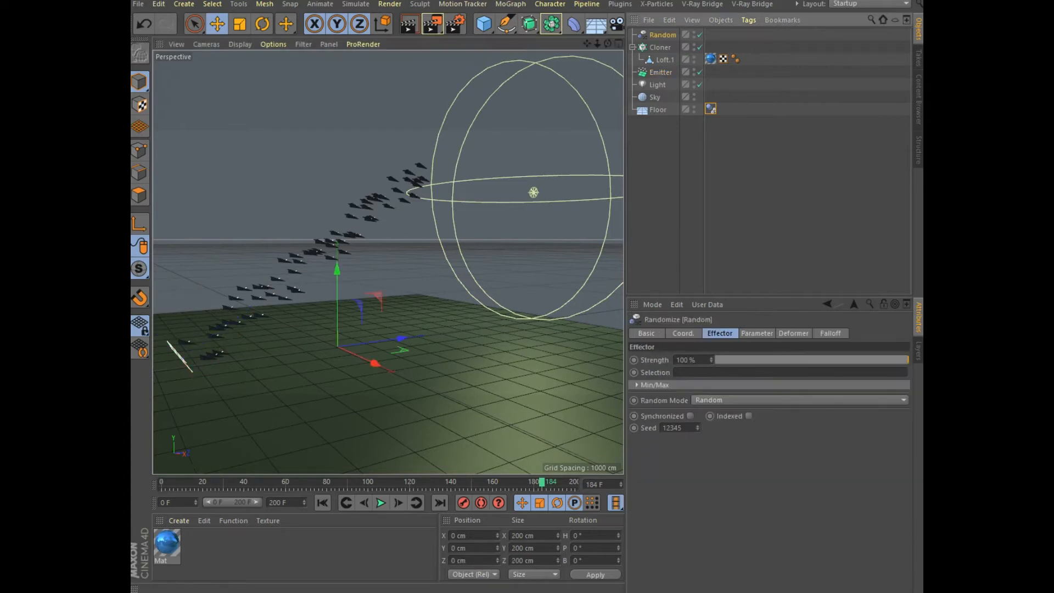
left_click(757, 333)
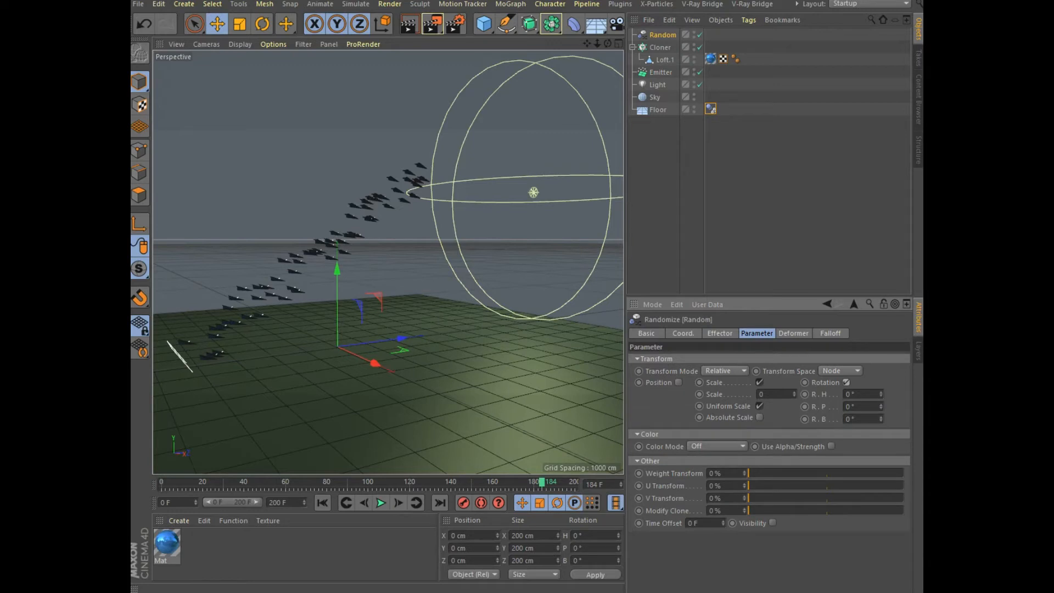
left_click_drag(881, 394, 881, 307)
left_click_drag(881, 394, 881, 415)
double_click(862, 395)
type("0")
key("Return")
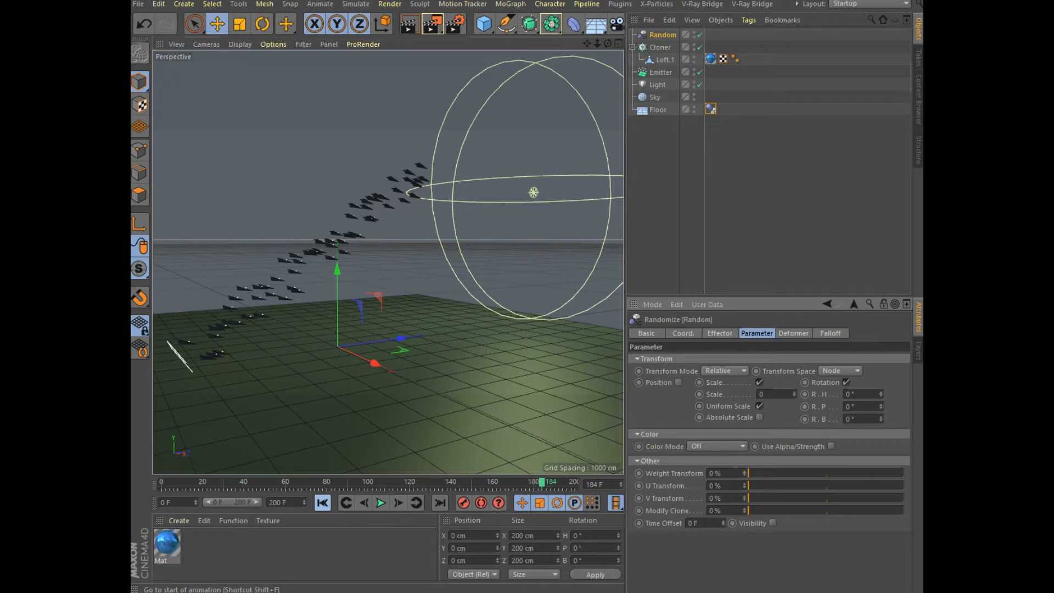
Keyframe the Random effector's R.H at 0° on frame 0 and play the animation
left_click(322, 503)
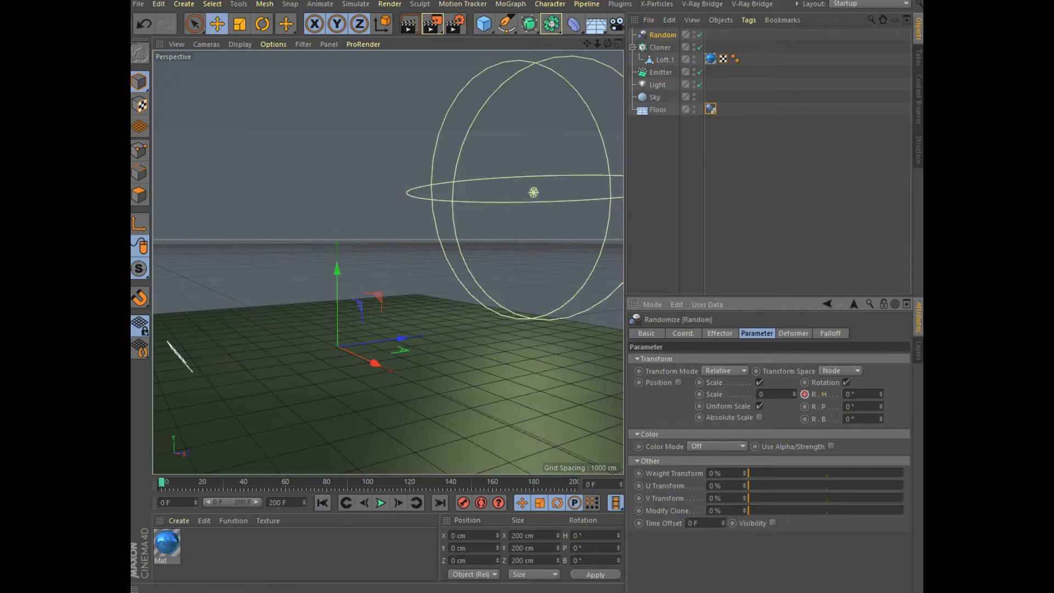
left_click(381, 503)
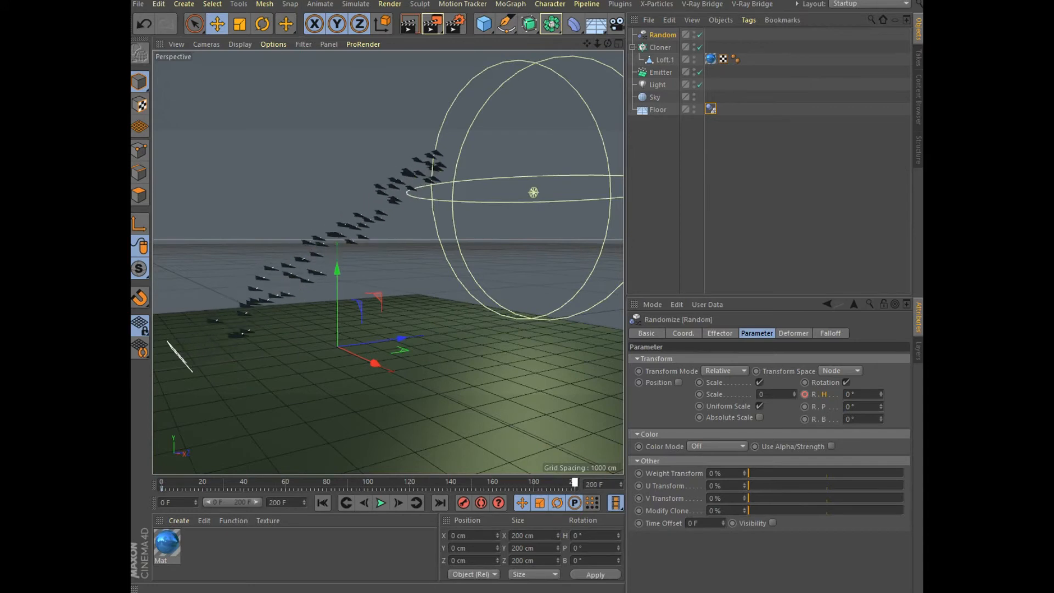
Extend the project length to 500 F and stretch the preview range to the full 500 frames
double_click(278, 503)
type("500")
mouse_move(398, 587)
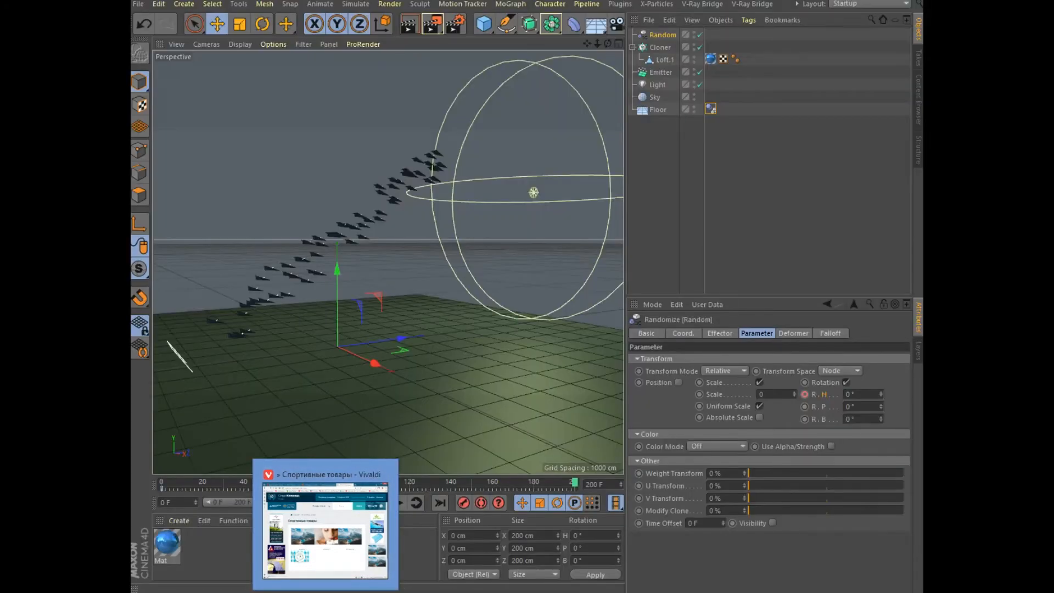
type("00 F")
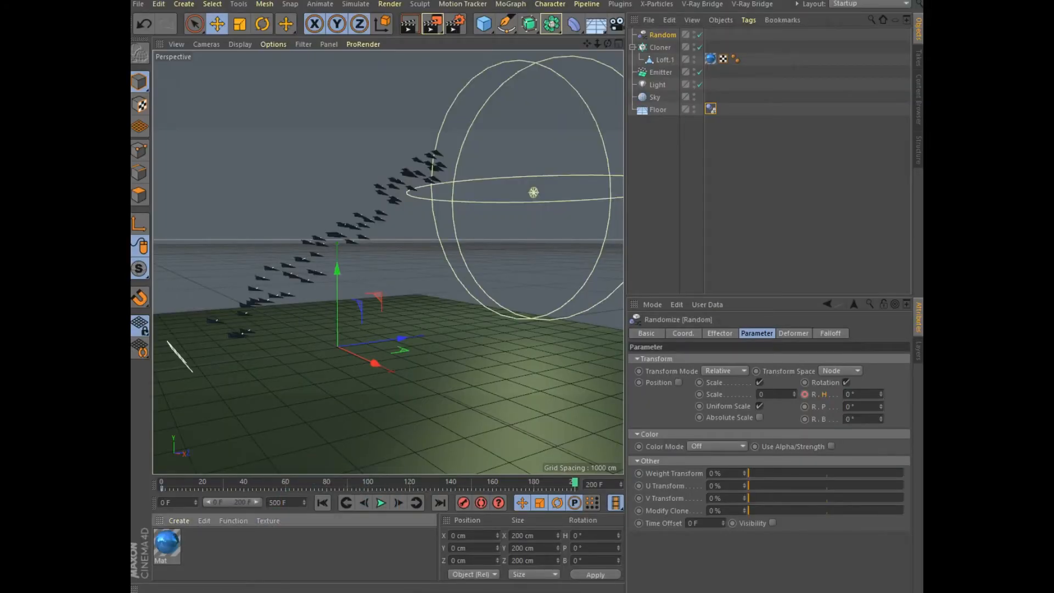
left_click(296, 549)
left_click_drag(256, 502, 279, 504)
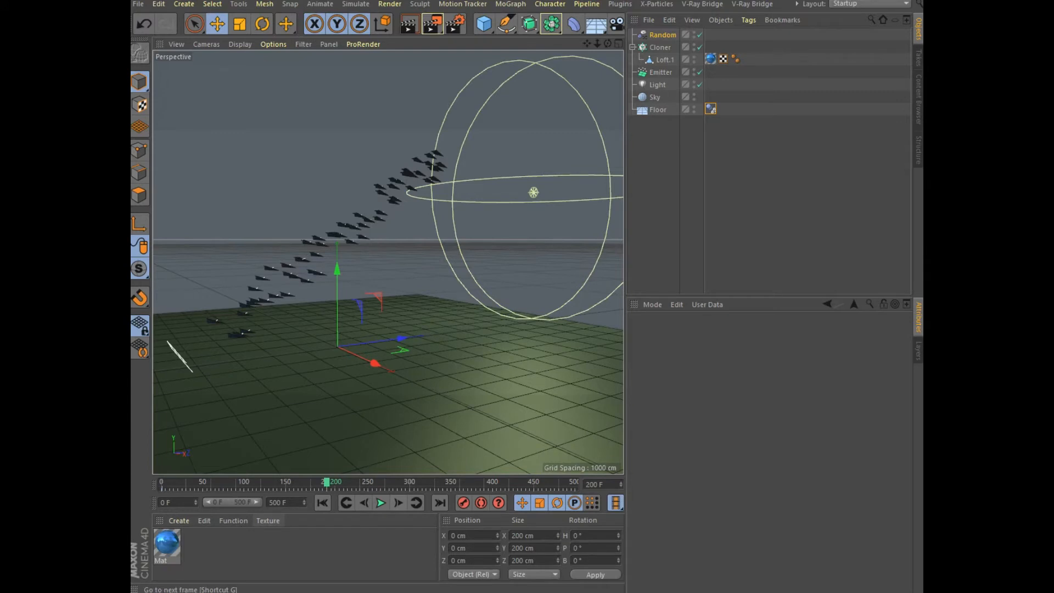
Set the Emitter's Stop Emission to 450 F and replay the animation from the start to about frame 221
left_click(660, 73)
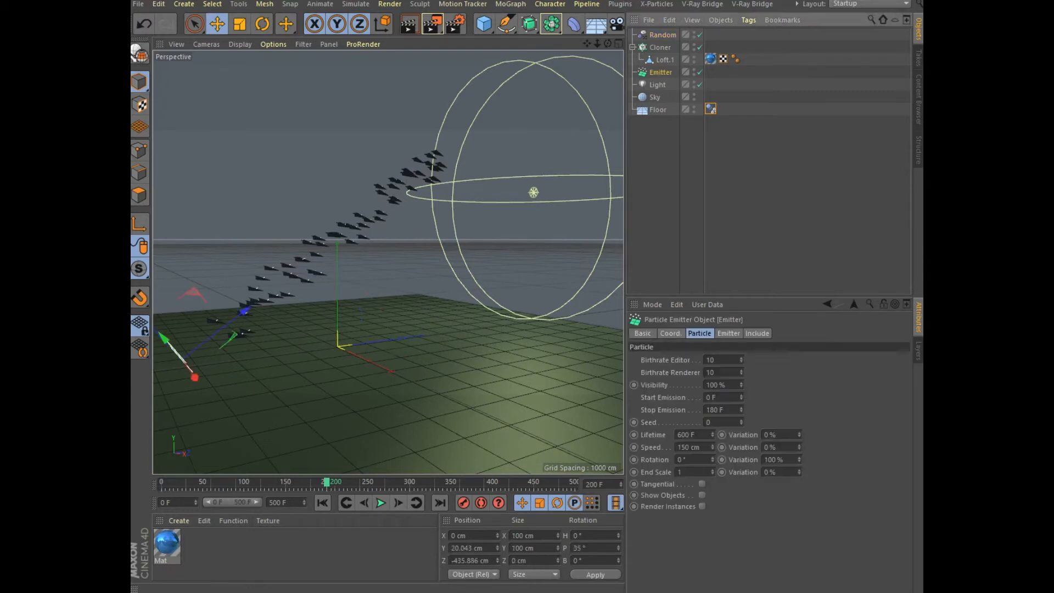
double_click(716, 411)
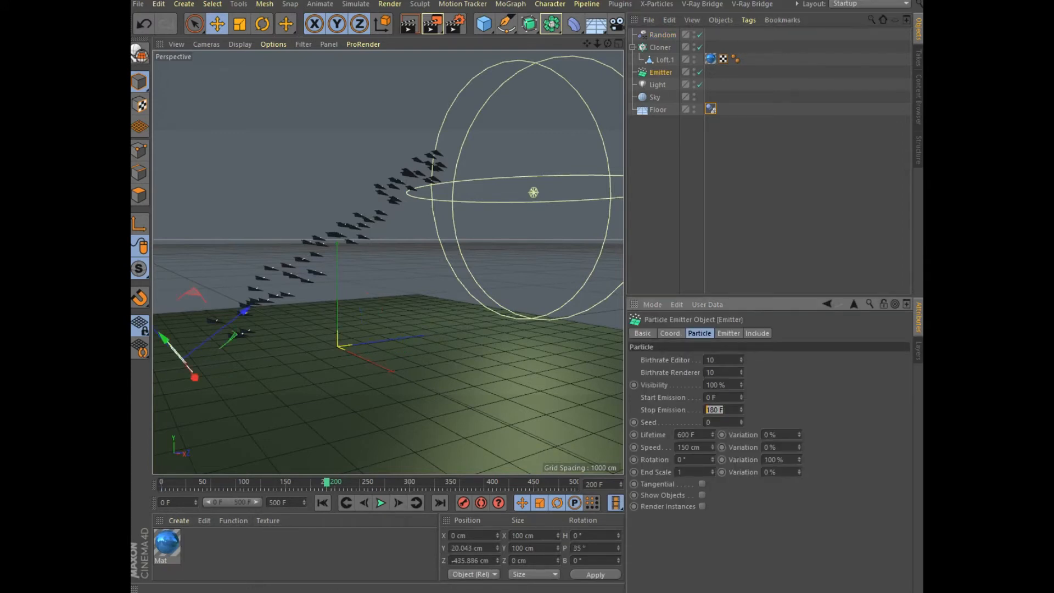
type("45")
left_click(322, 503)
left_click(381, 503)
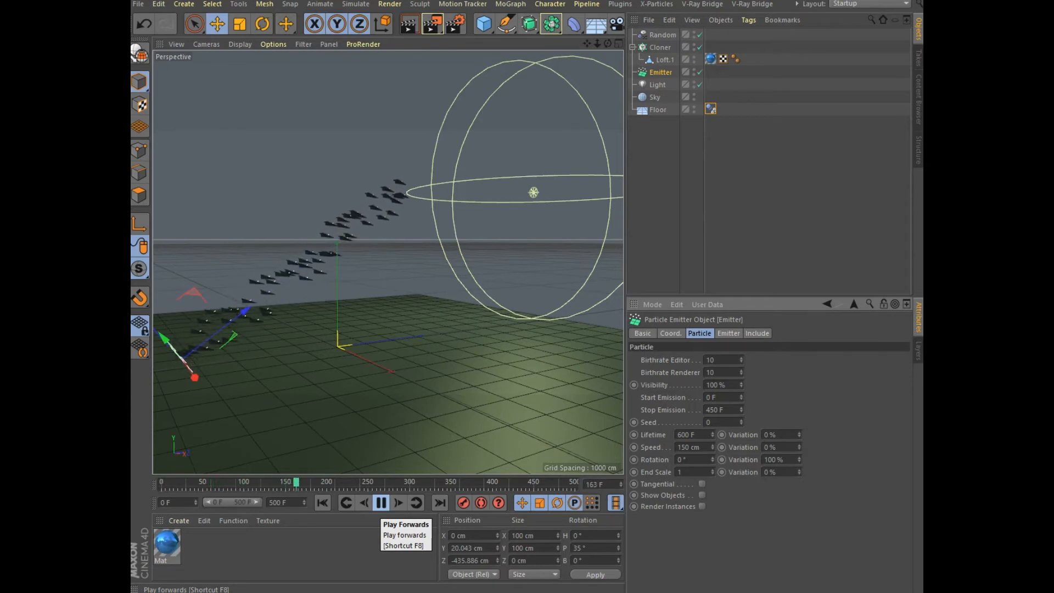
left_click(381, 503)
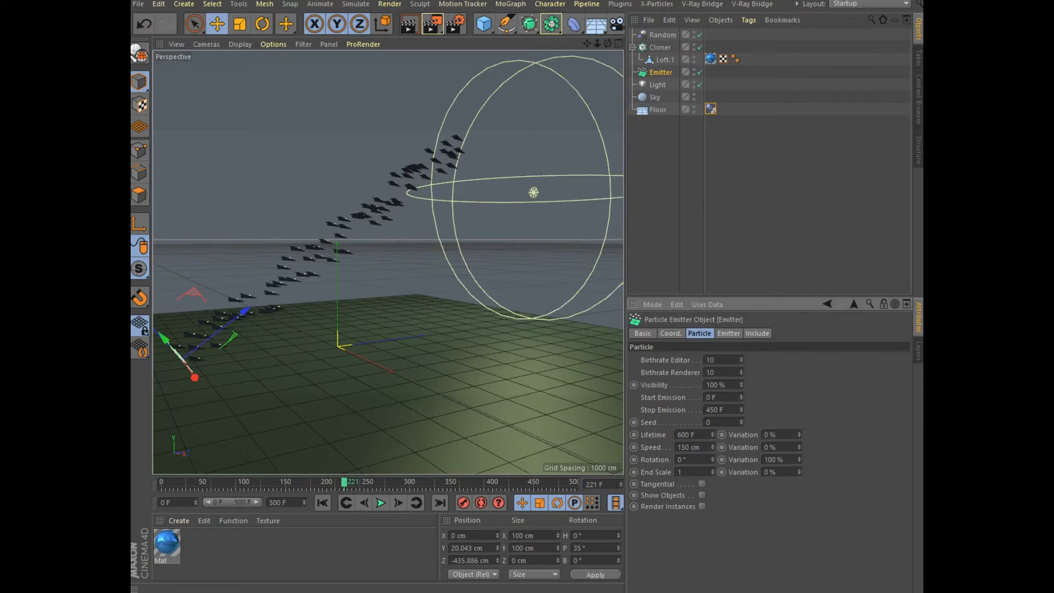
Keyframe the Random effector's R.H at -33° on frame 221 and continue playback to about frame 324
left_click(662, 35)
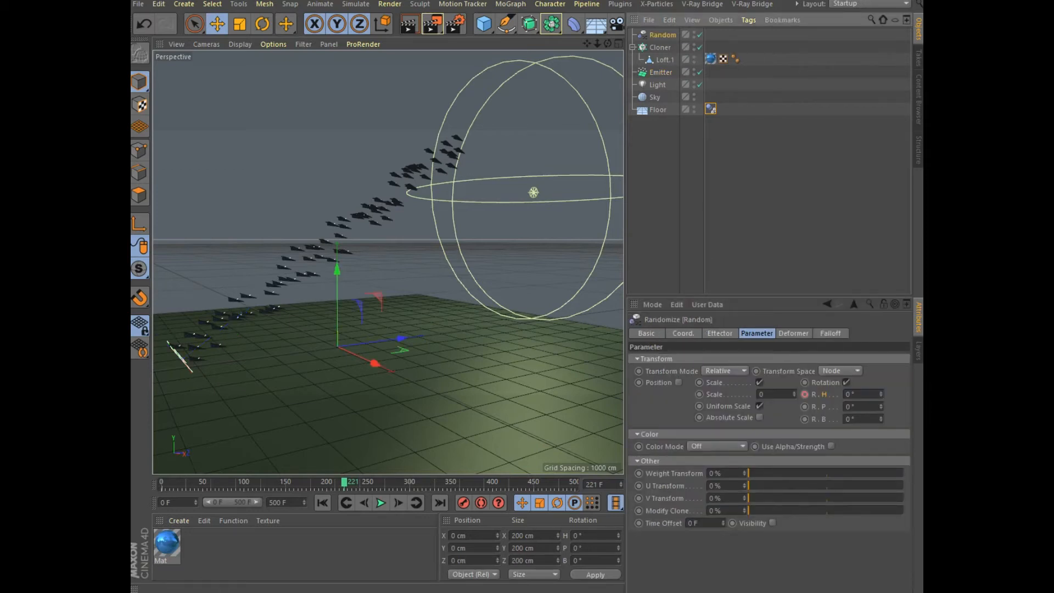
left_click_drag(881, 394, 881, 390)
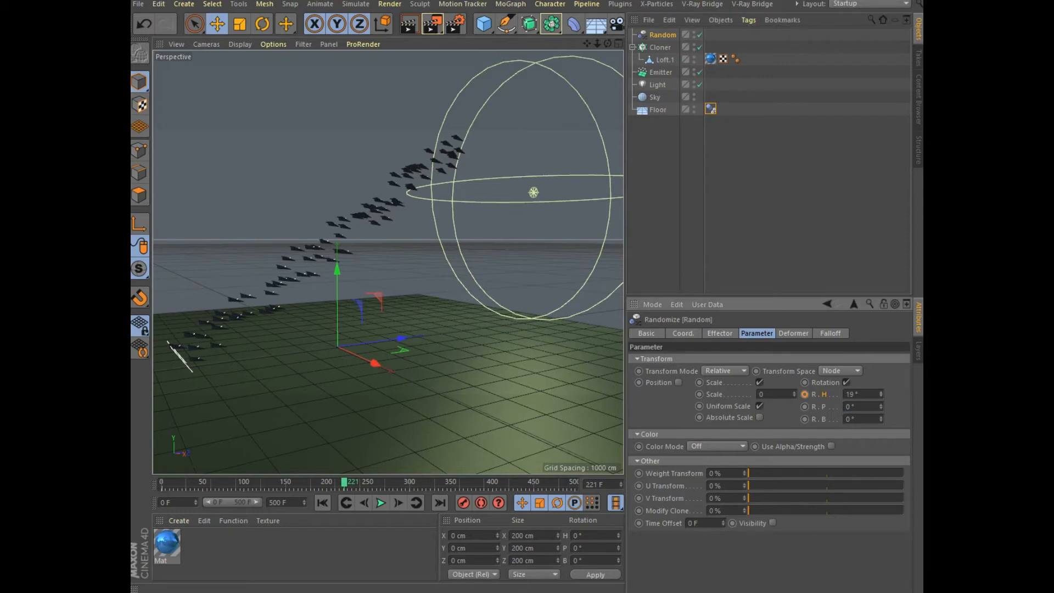
left_click_drag(881, 394, 881, 506)
left_click(381, 503)
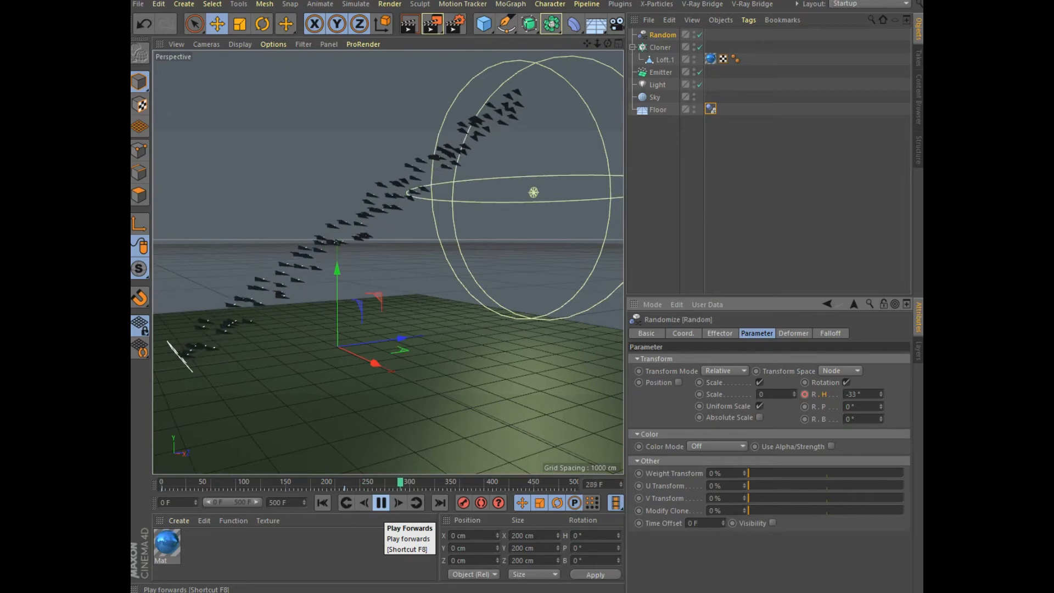
left_click(381, 503)
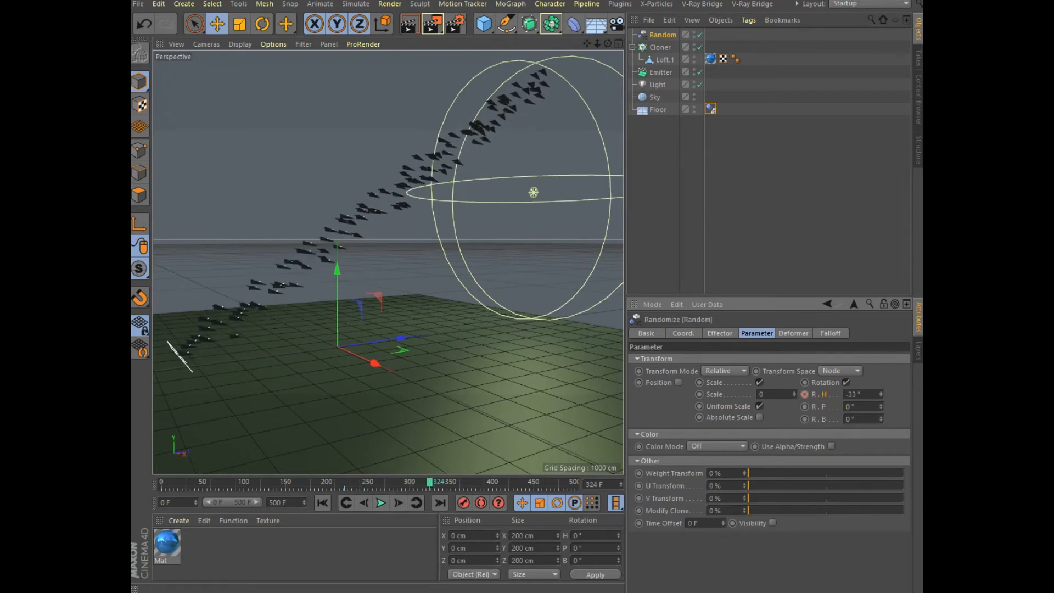
Set the Random effector's R.H to -1° at frame 324 and 180° at frame 432, then return to the animation start
mouse_move(881, 394)
left_mouse_down()
mouse_move(881, 335)
mouse_move(882, 428)
mouse_move(881, 414)
left_mouse_up()
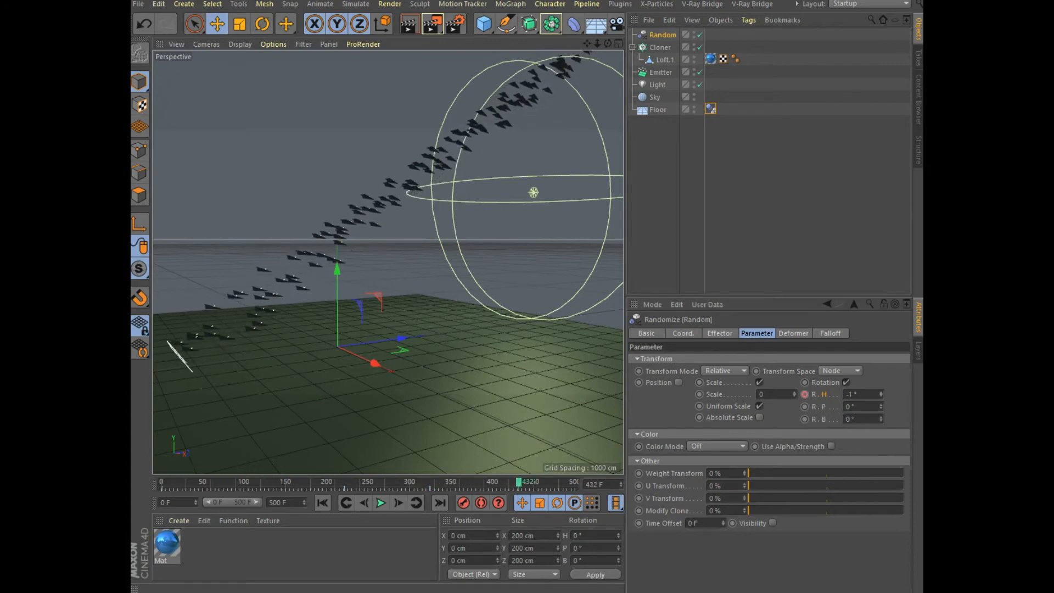
double_click(852, 395)
type("18")
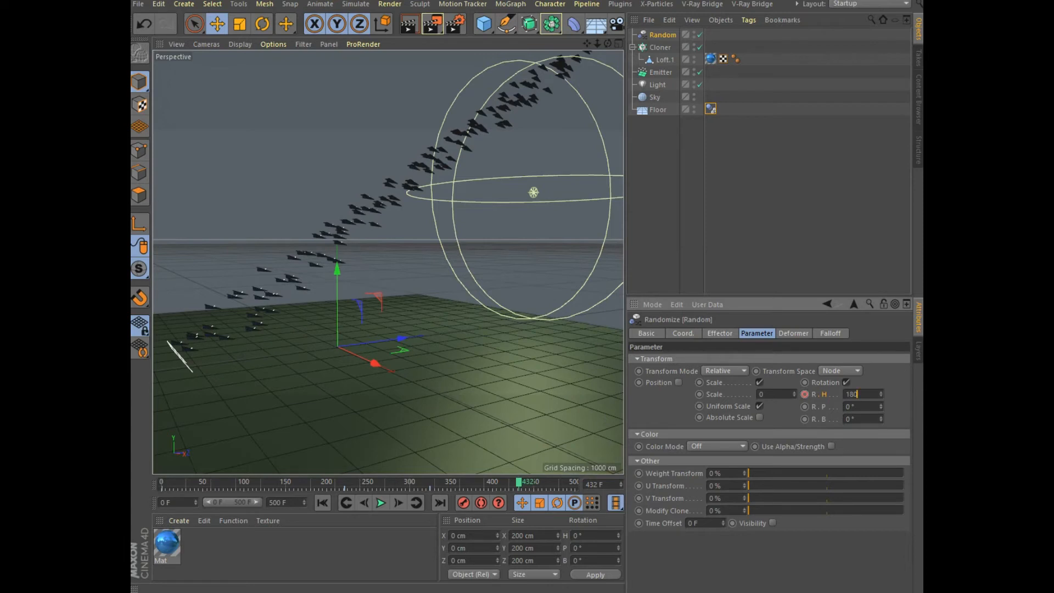
type("0")
key("Return")
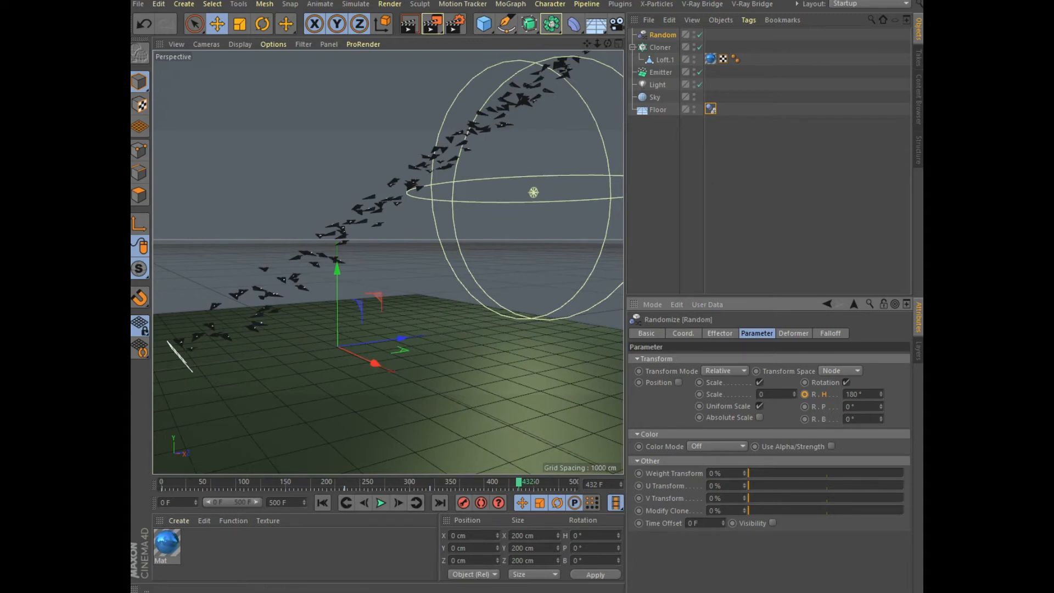
left_click(322, 502)
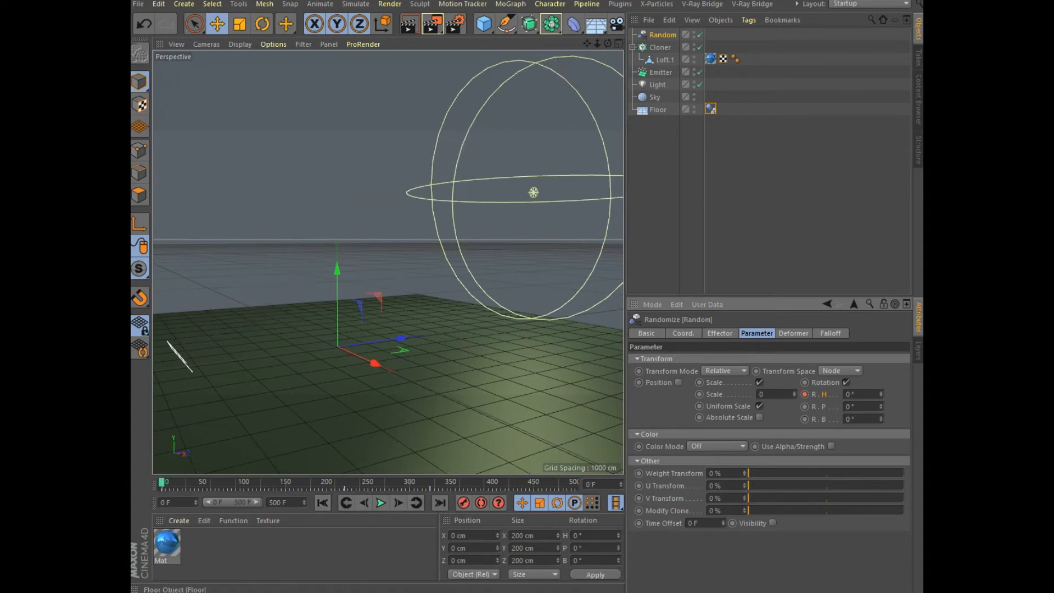
Try a Birthrate Editor value of 36 on the Emitter, reduce it to 5, and play the particle stream to about frame 301
left_click(660, 72)
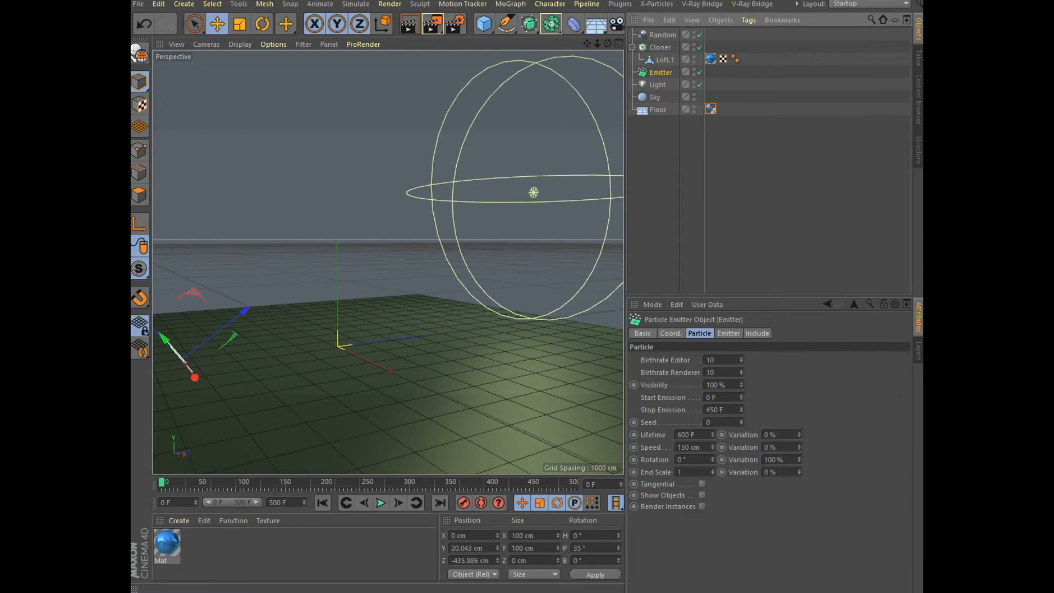
left_click(742, 358)
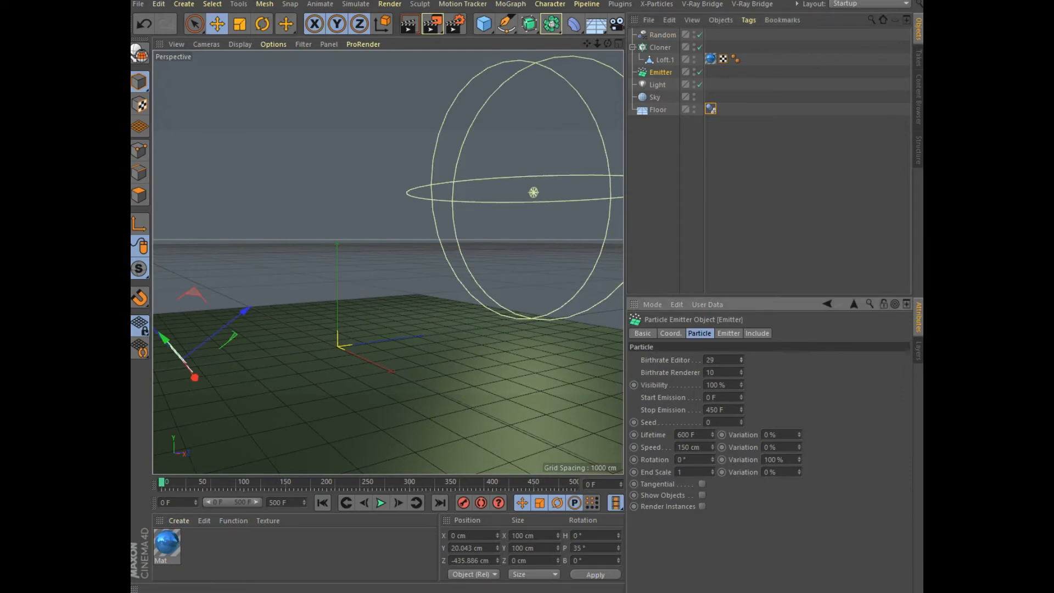
left_click(381, 503)
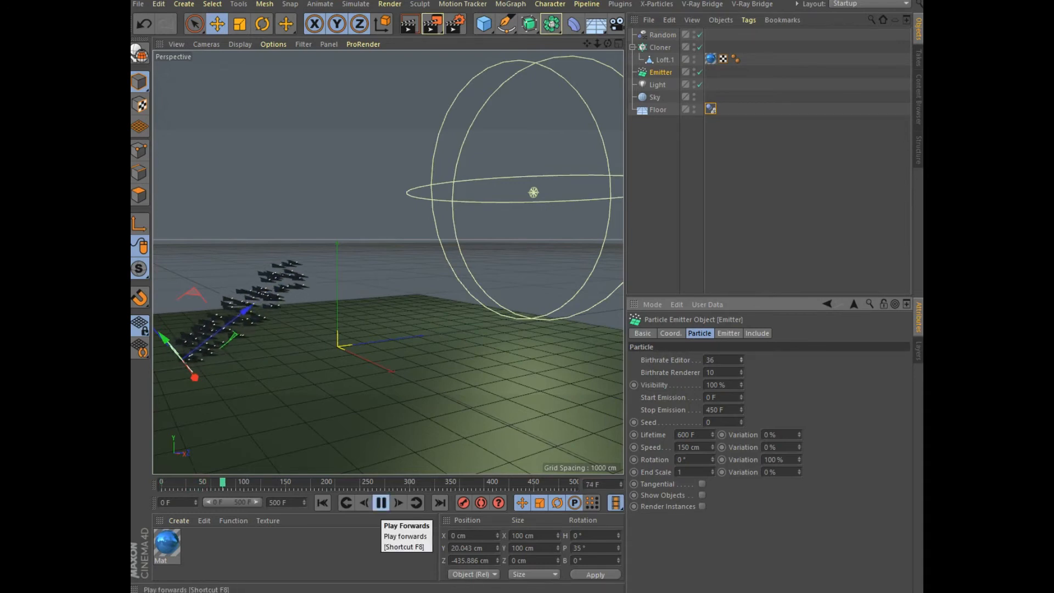
left_click(381, 503)
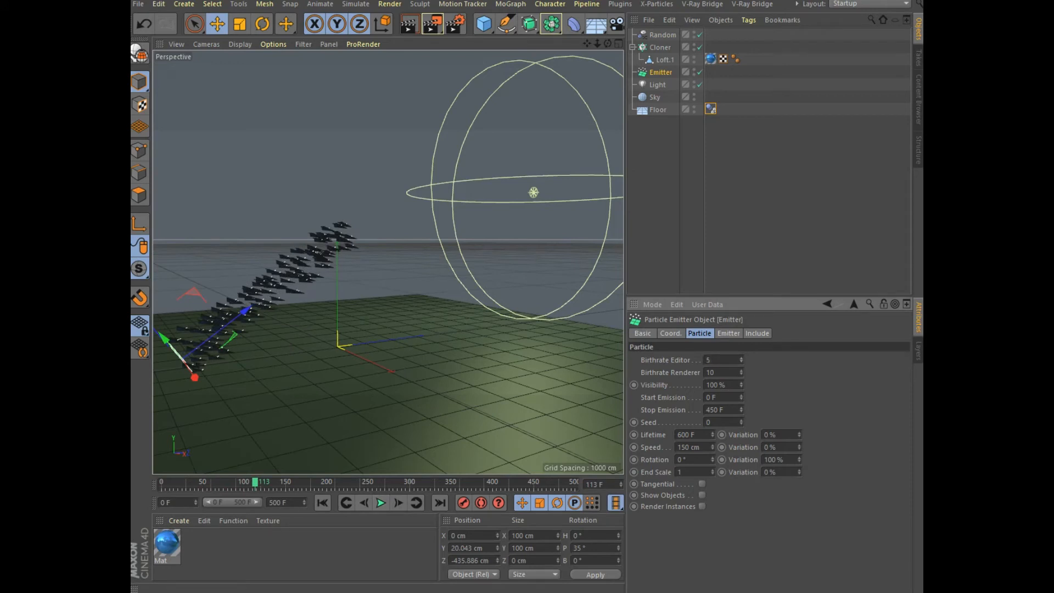
left_click(381, 503)
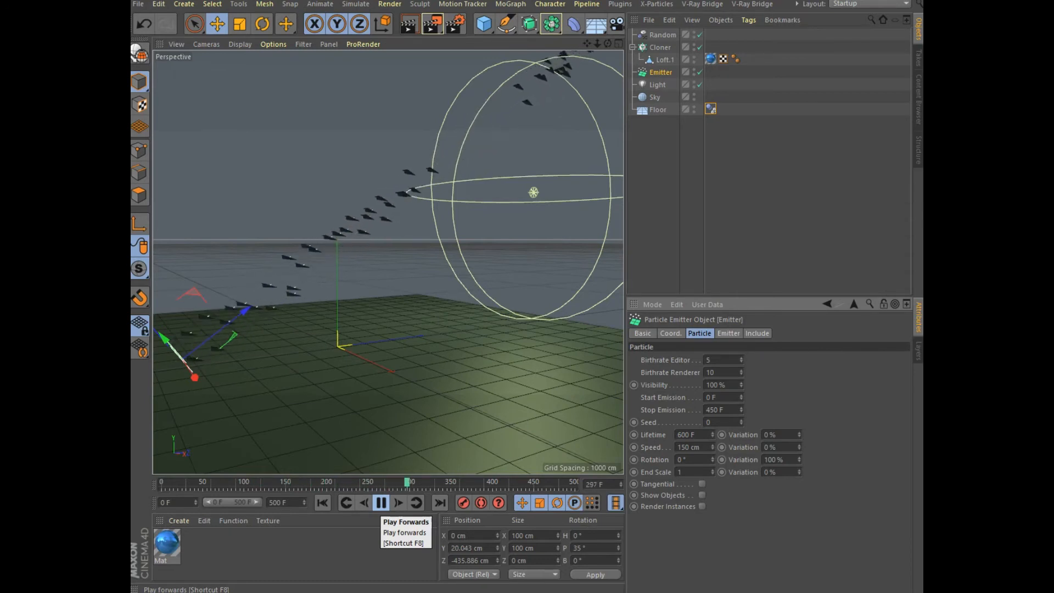
left_click(381, 503)
Render the view, then examine the flying planes from a closer, higher angle while playing on to about frame 336
left_click(409, 24)
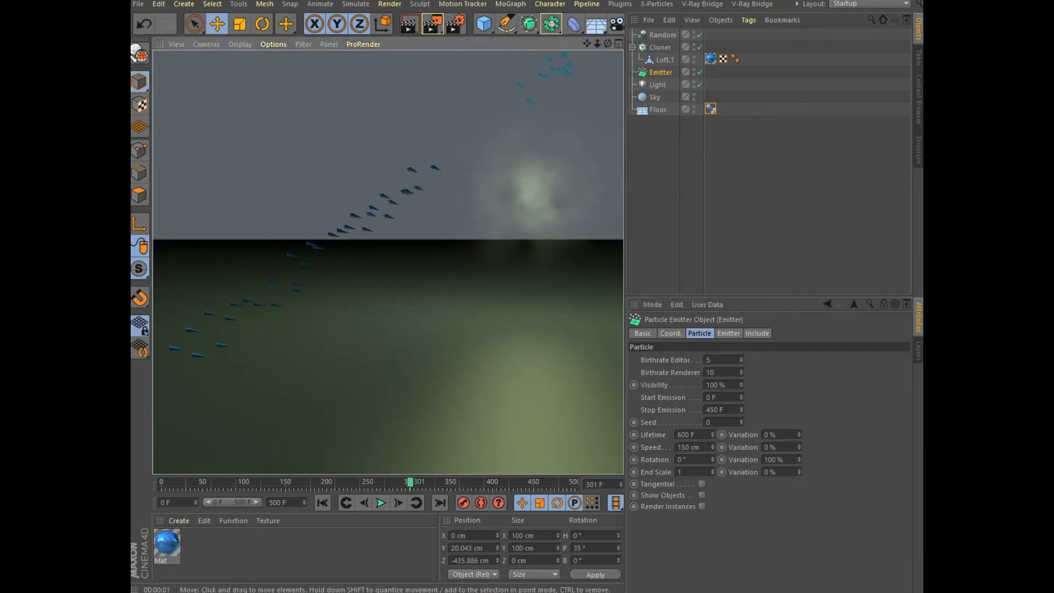
scroll(437, 201, "up", 3)
left_click_drag(437, 201, 434, 271, "alt")
left_click(380, 503)
left_click(381, 503)
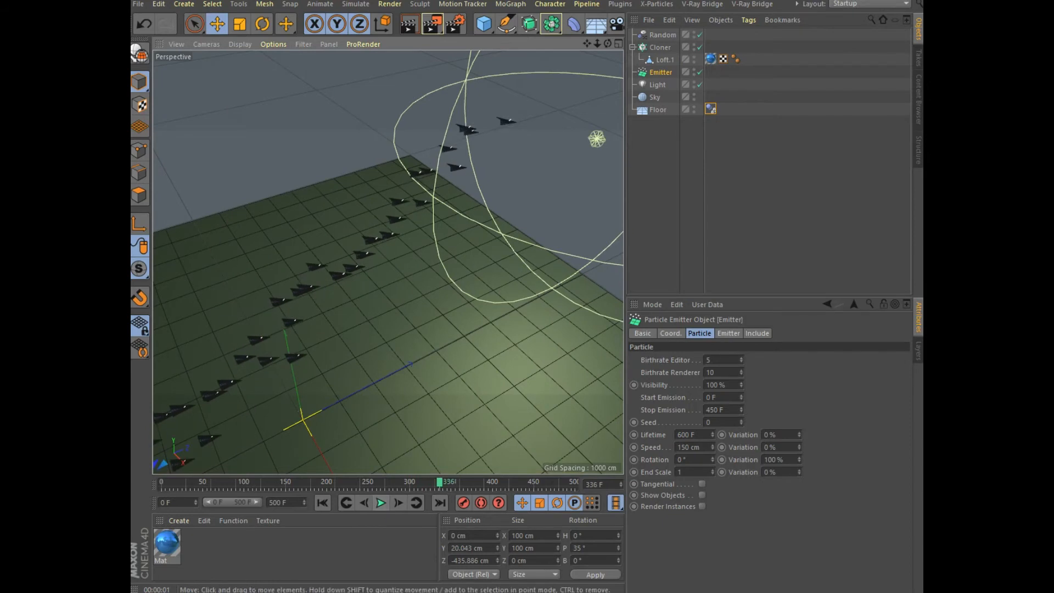
Render the perspective view at frame 336 and return to the animation start
key("ctrl+r")
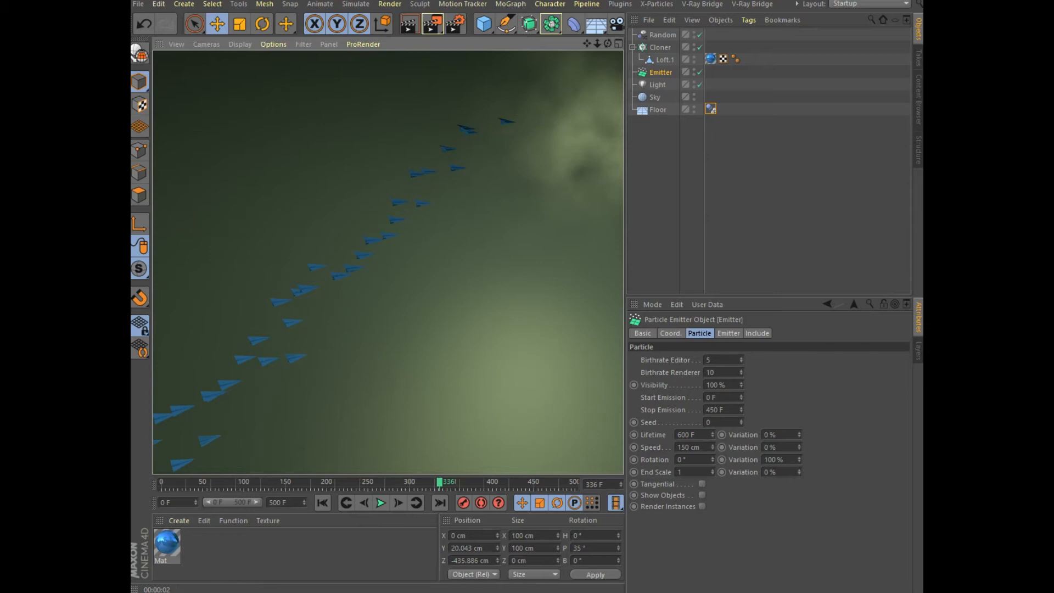
left_click(322, 502)
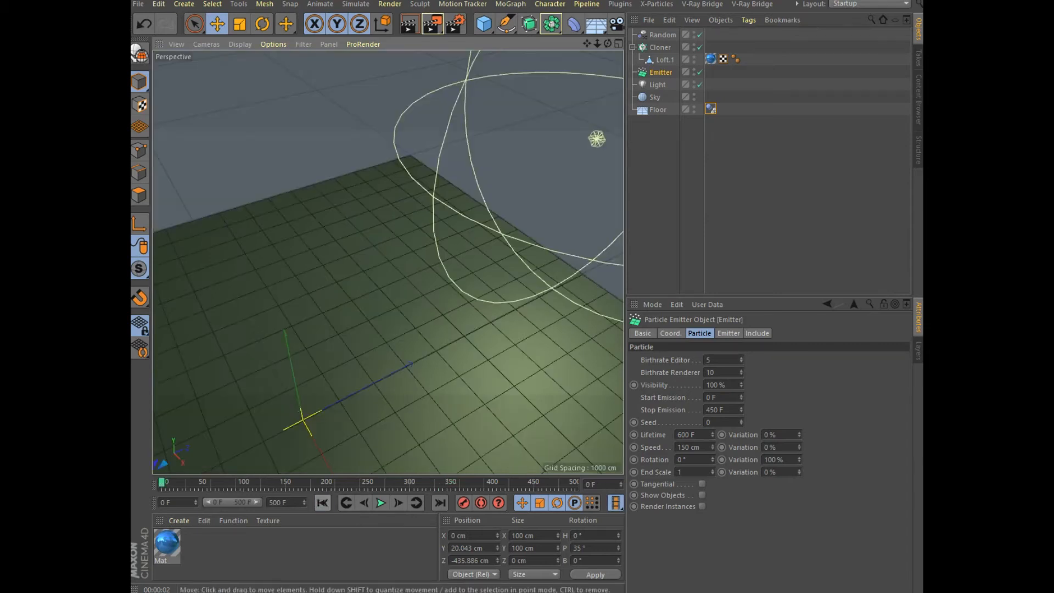
Add a Rigid Body tag to Loft.1 with Follow Position 10 and Individual Elements set to Top Level
right_click(665, 59)
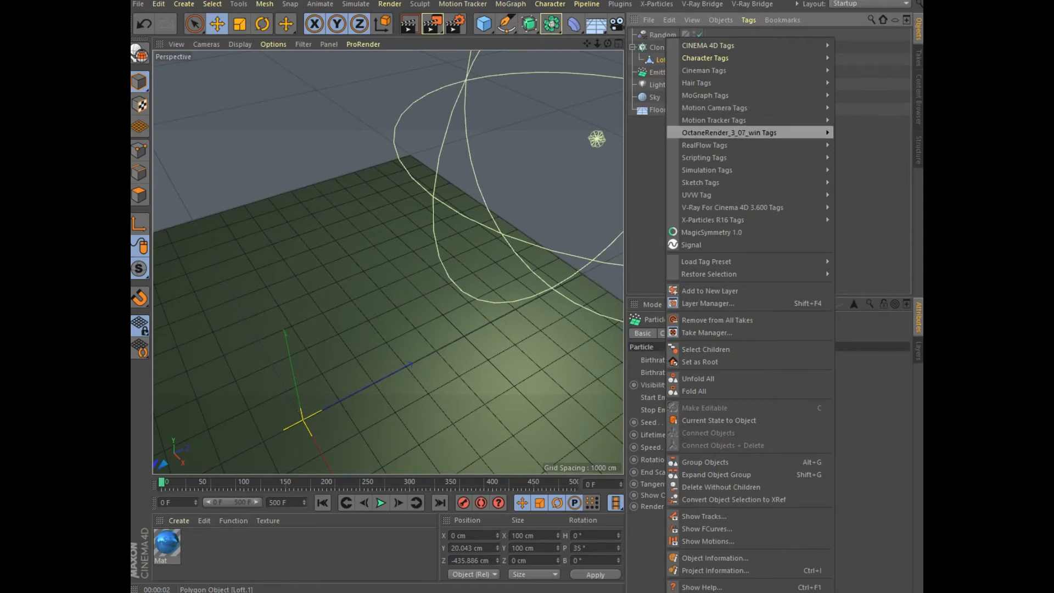
mouse_move(714, 170)
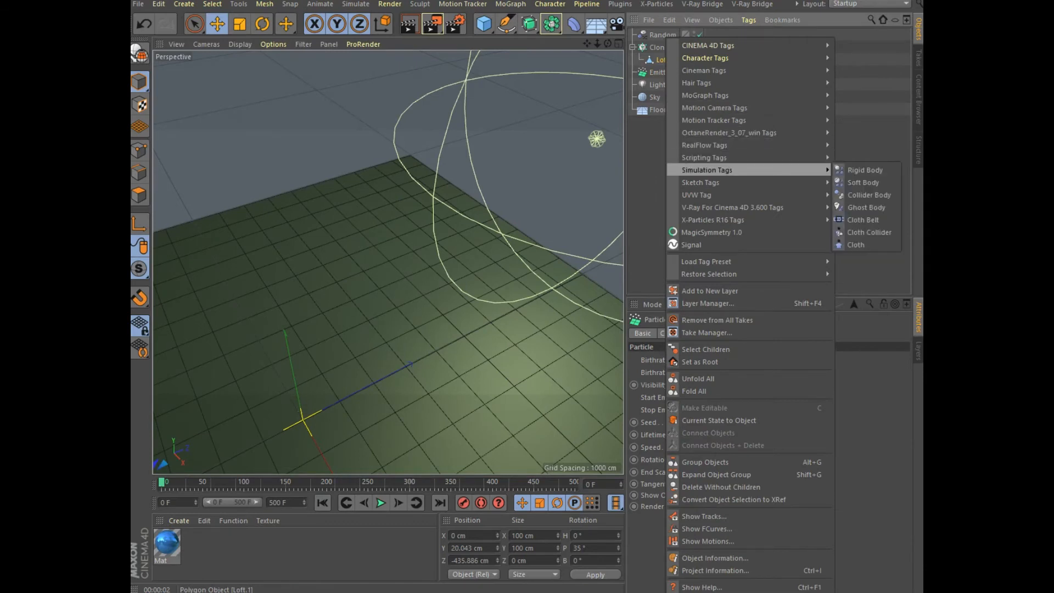
left_click(865, 170)
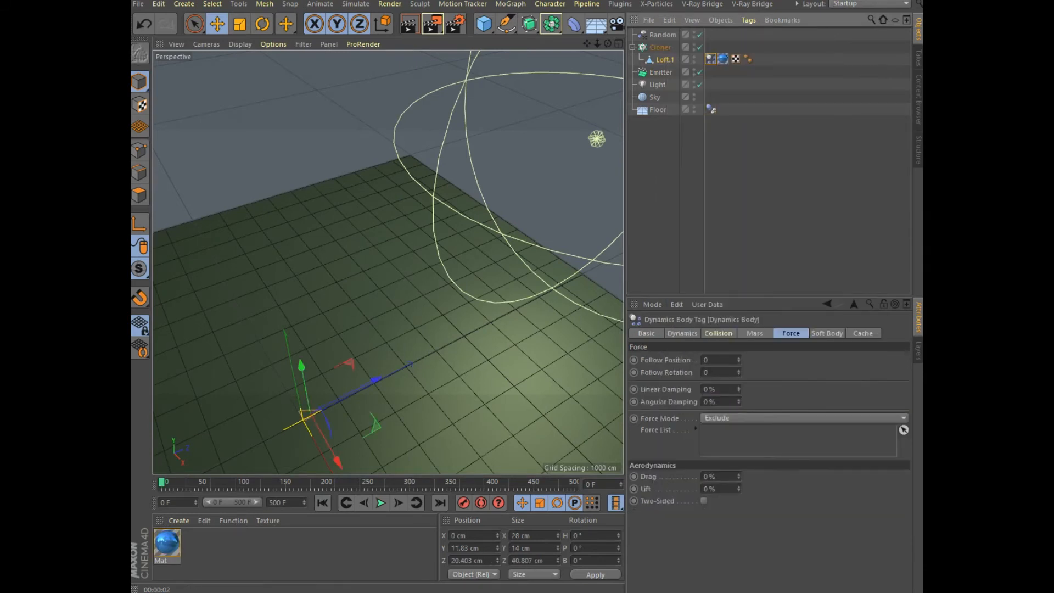
double_click(707, 361)
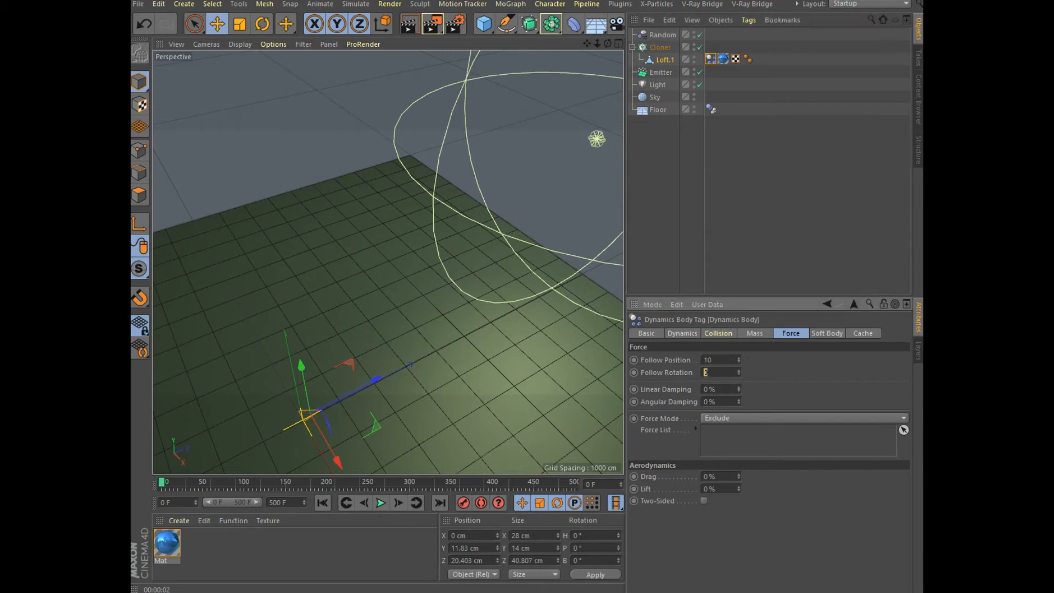
left_click(718, 333)
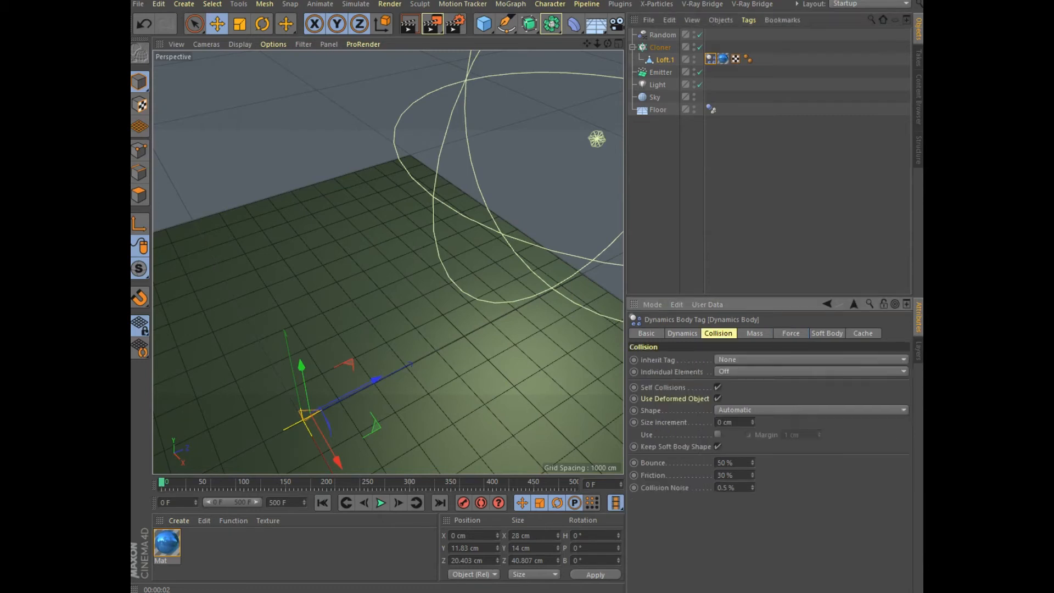
left_click(811, 371)
left_click(735, 396)
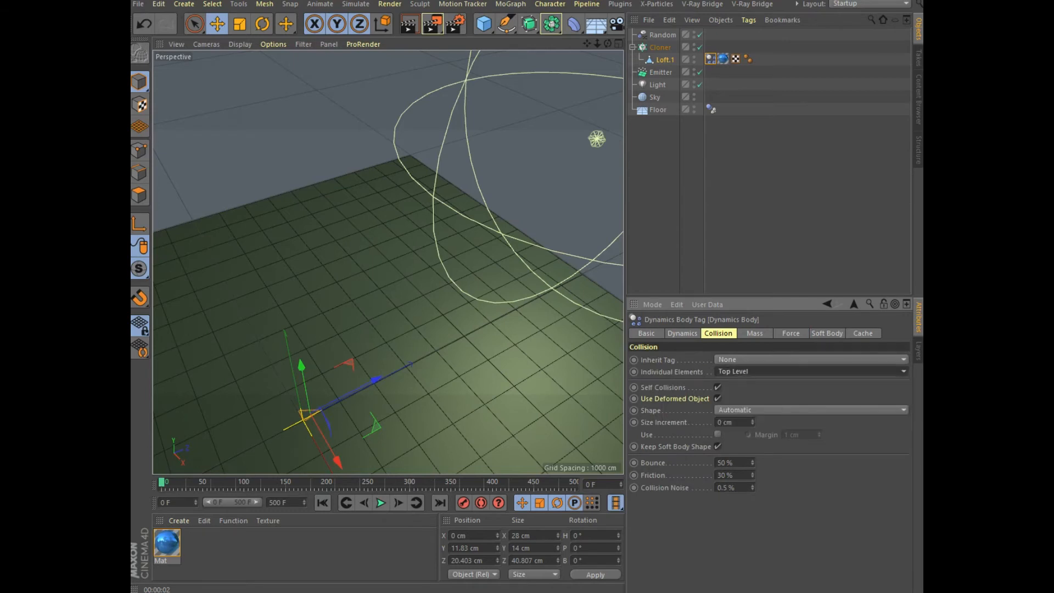
Play the plane simulation to frame 226, continue to frame 383, and render the view there
left_click(381, 503)
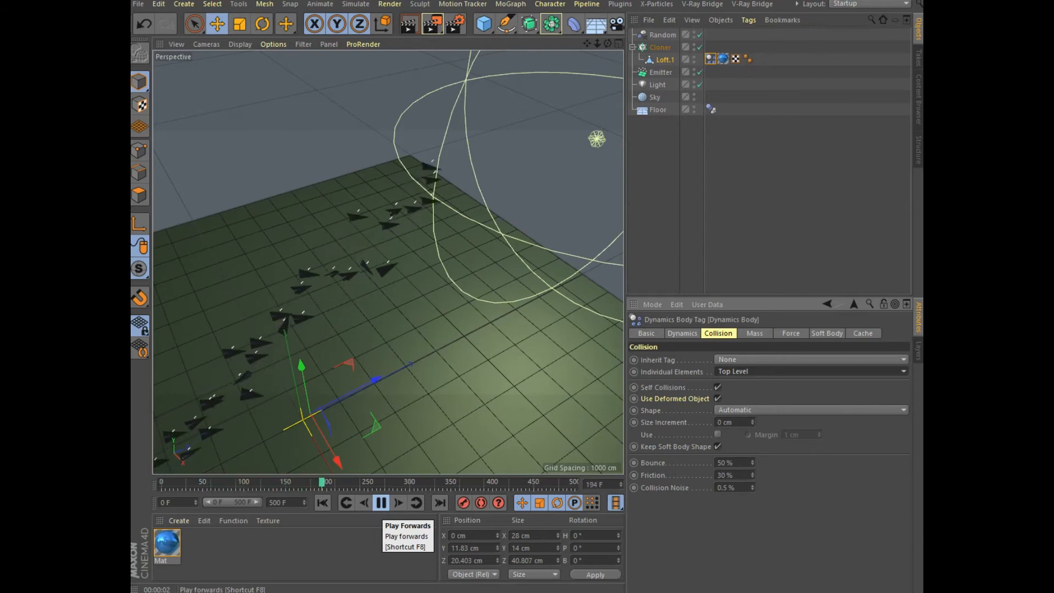
left_click(381, 503)
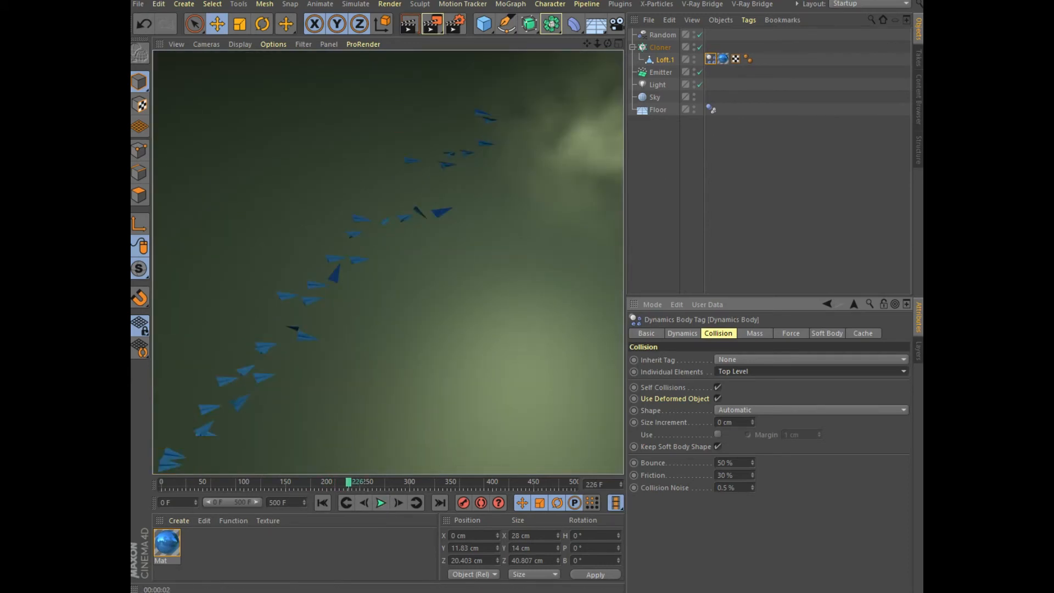
left_click(381, 502)
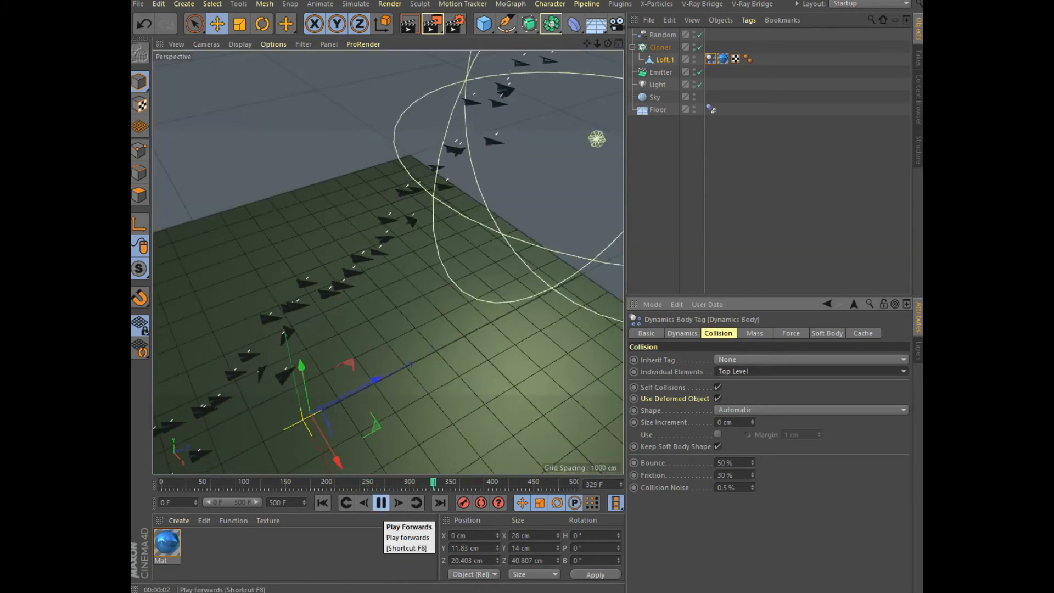
left_click(381, 502)
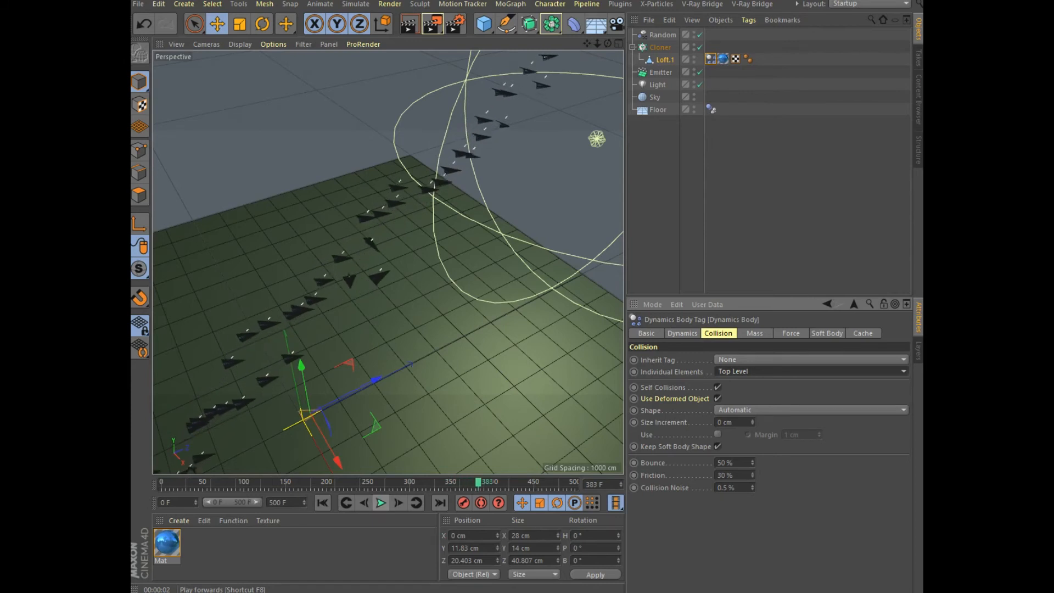
key("ctrl+r")
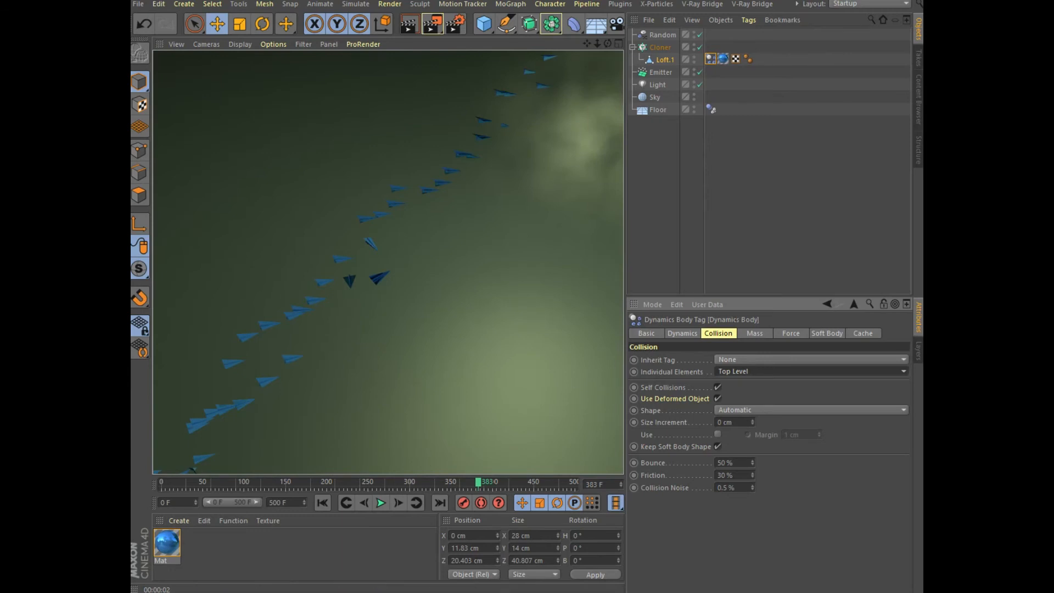
Enable Luminance on the blue plane material with colour H 221°, S 63%, V 100%, and render the view
double_click(167, 542)
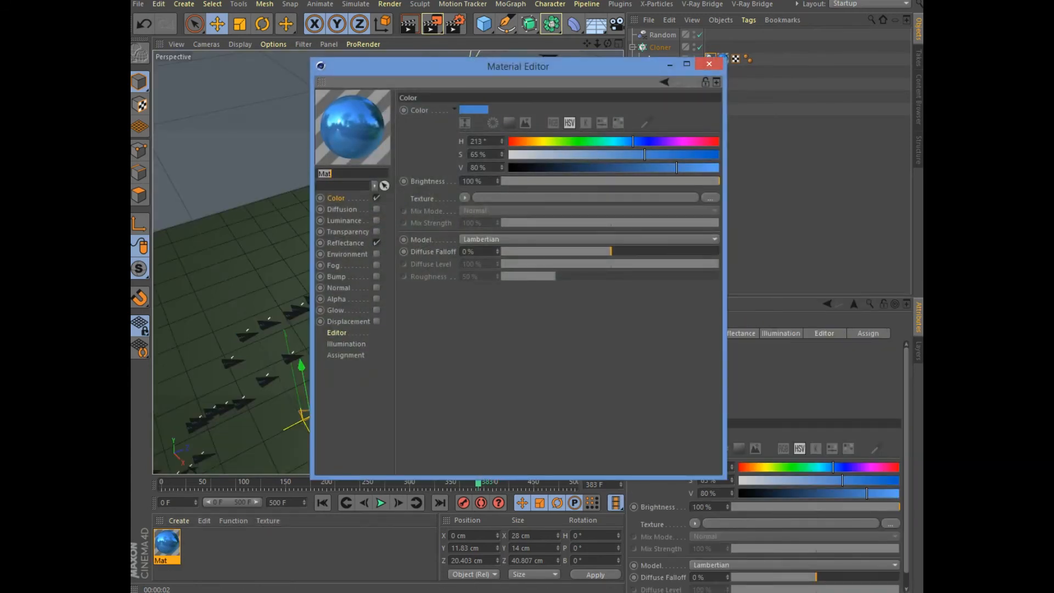
left_click(376, 221)
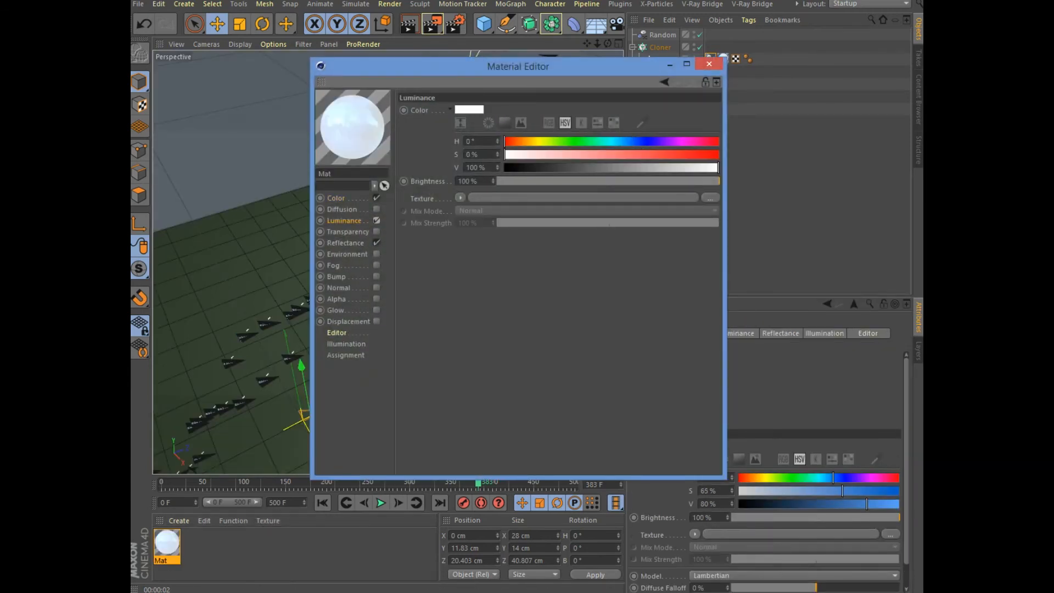
left_click(636, 142)
left_click(639, 155)
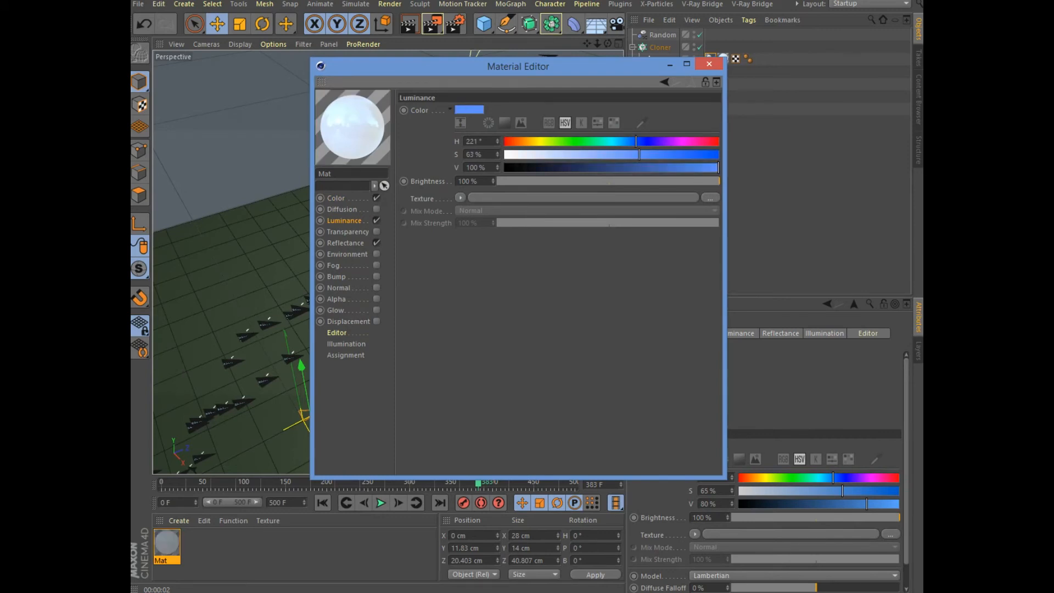
left_click(709, 64)
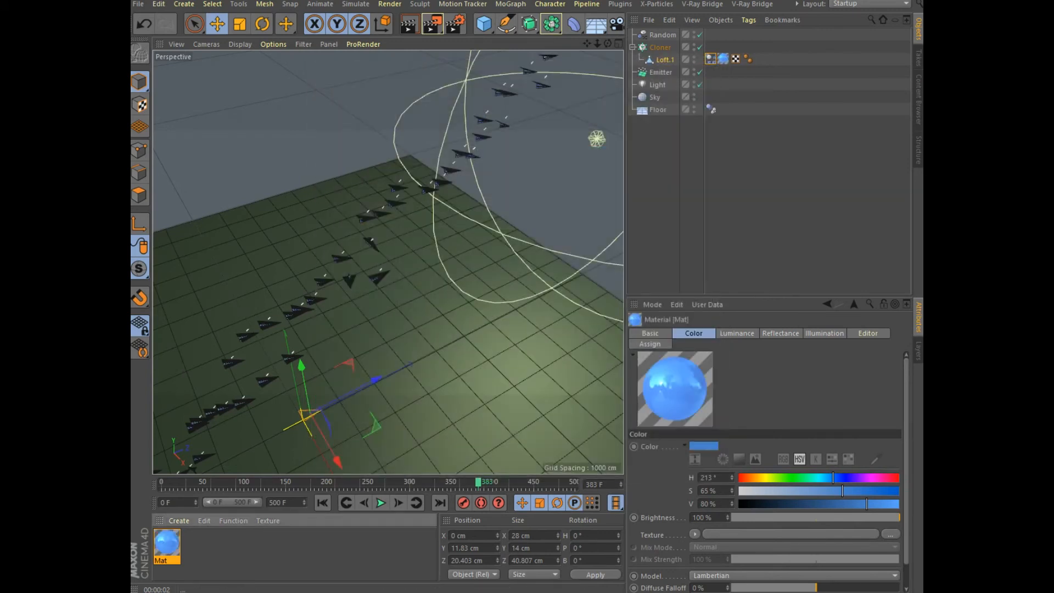
left_click(409, 24)
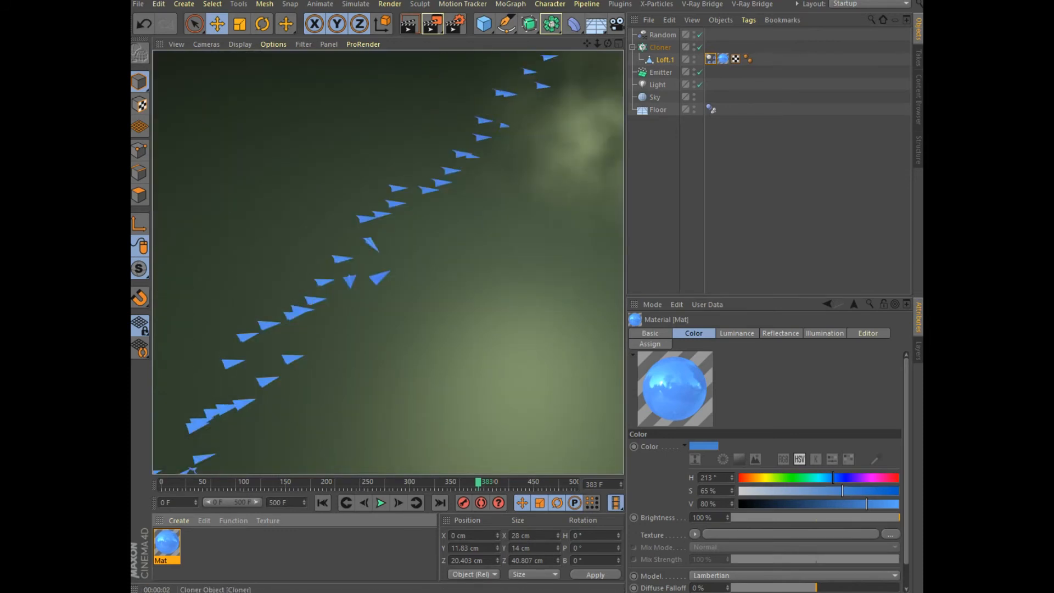
Set the light's colour to dark blue with H 223°, S 80%, V 34%, and render the view
left_click(658, 85)
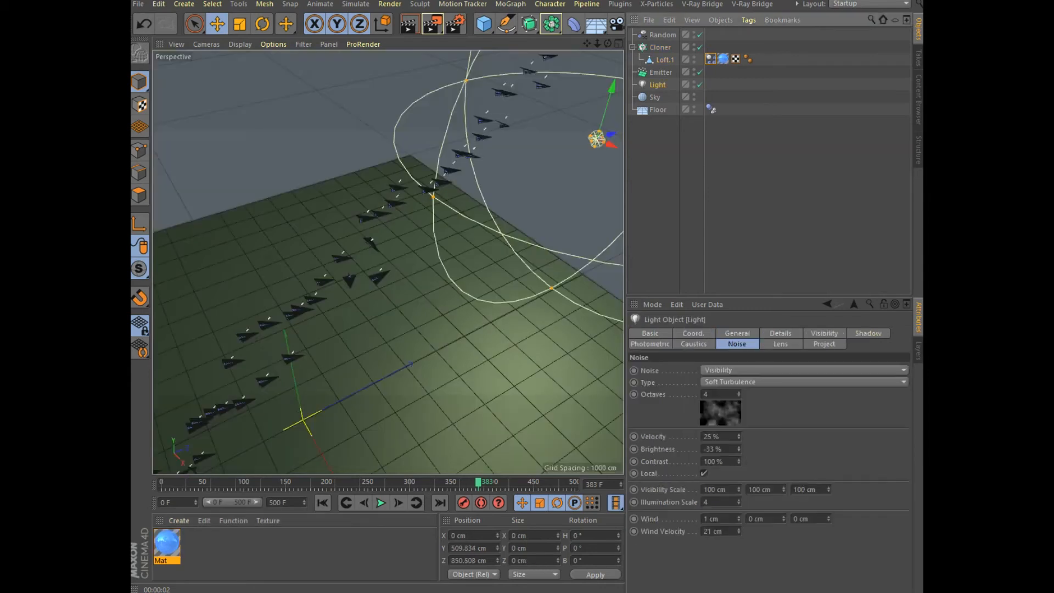
left_click(737, 334)
mouse_move(773, 402)
left_mouse_down()
mouse_move(840, 402)
mouse_move(872, 414)
mouse_move(791, 427)
left_mouse_up()
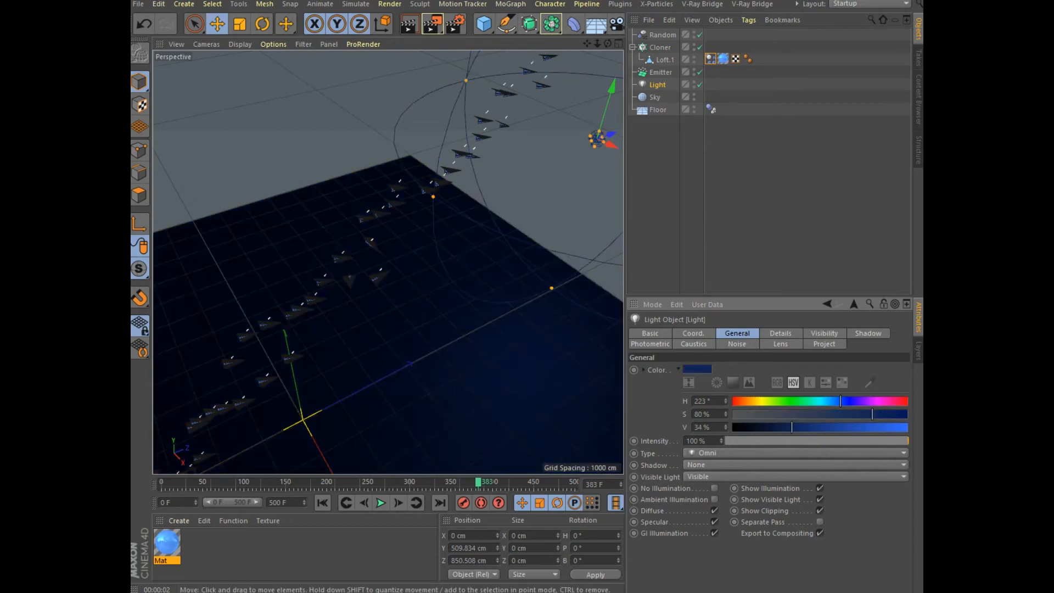
left_click(411, 24)
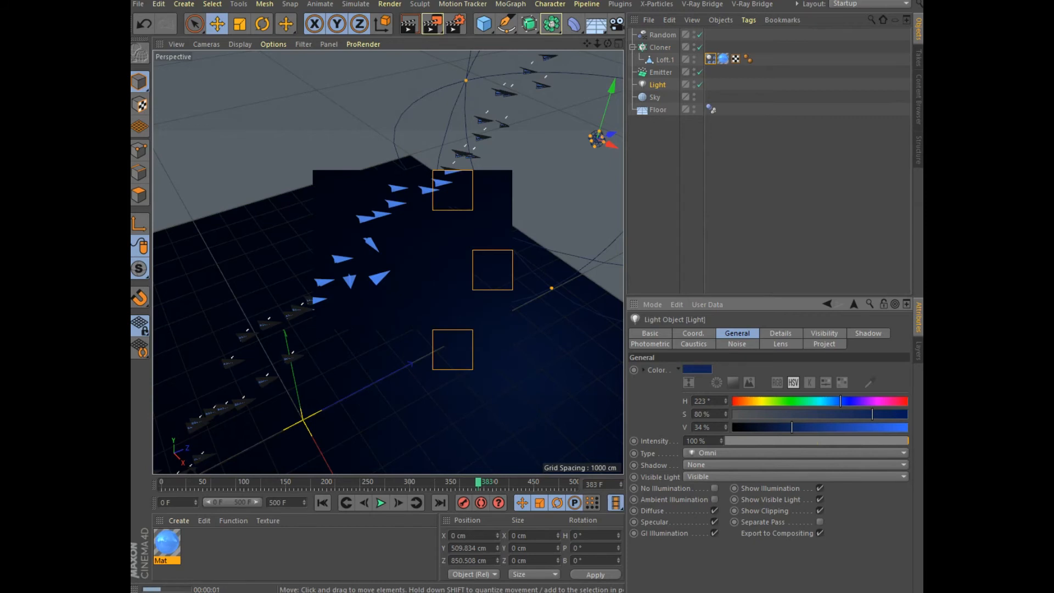
View the scene from a lower angle and raise the light to about Y 711 cm
left_click_drag(608, 43, 613, 18)
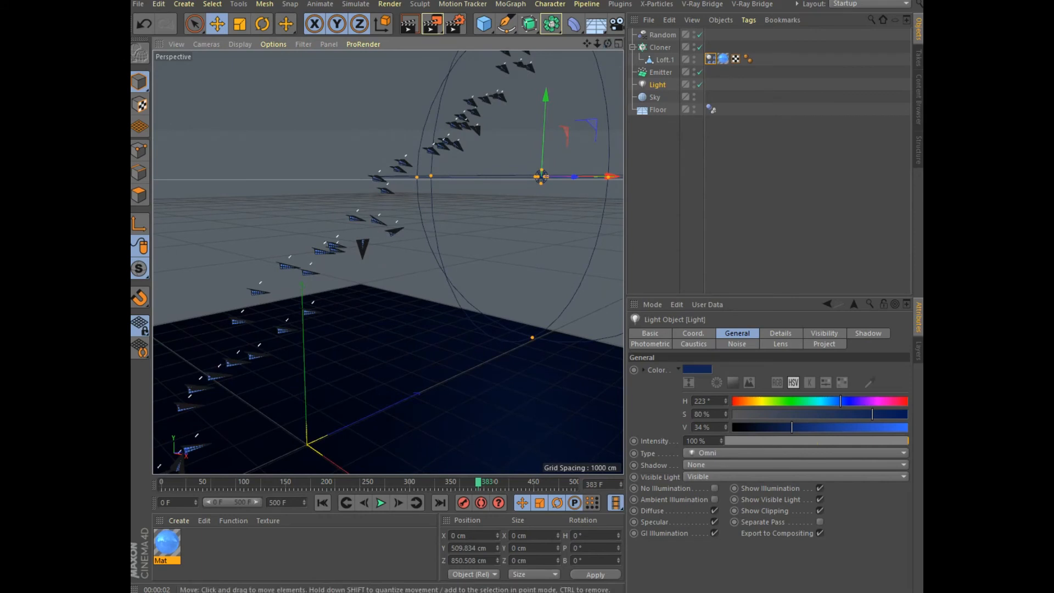
left_click_drag(543, 132, 545, 108)
left_click_drag(543, 152, 545, 106)
Set the light's visibility Inner Distance to 118 cm, test-render, and lower the light to about Y 638 cm
left_click(780, 334)
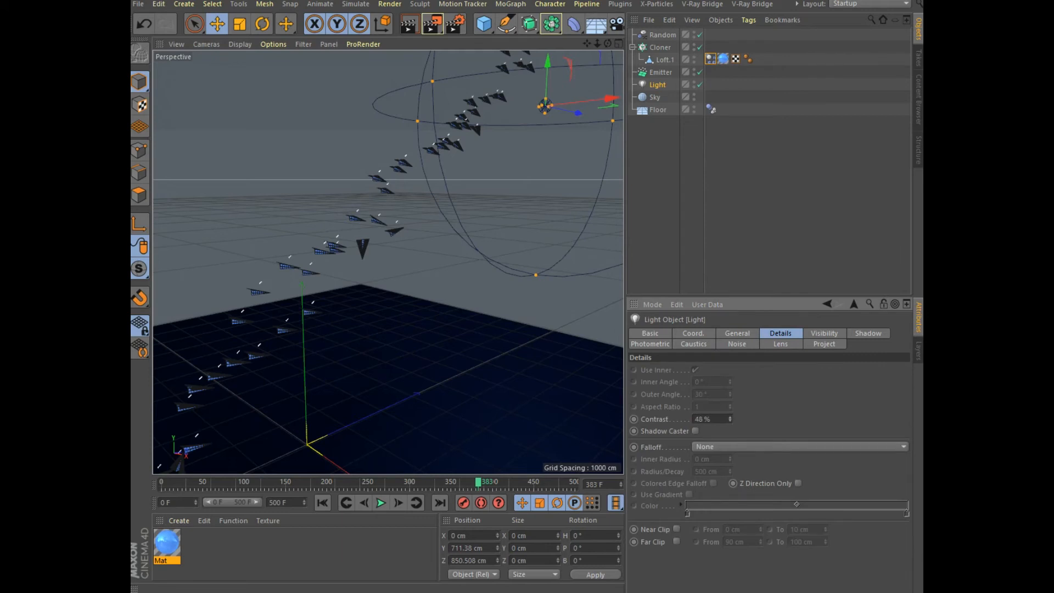
left_click(824, 333)
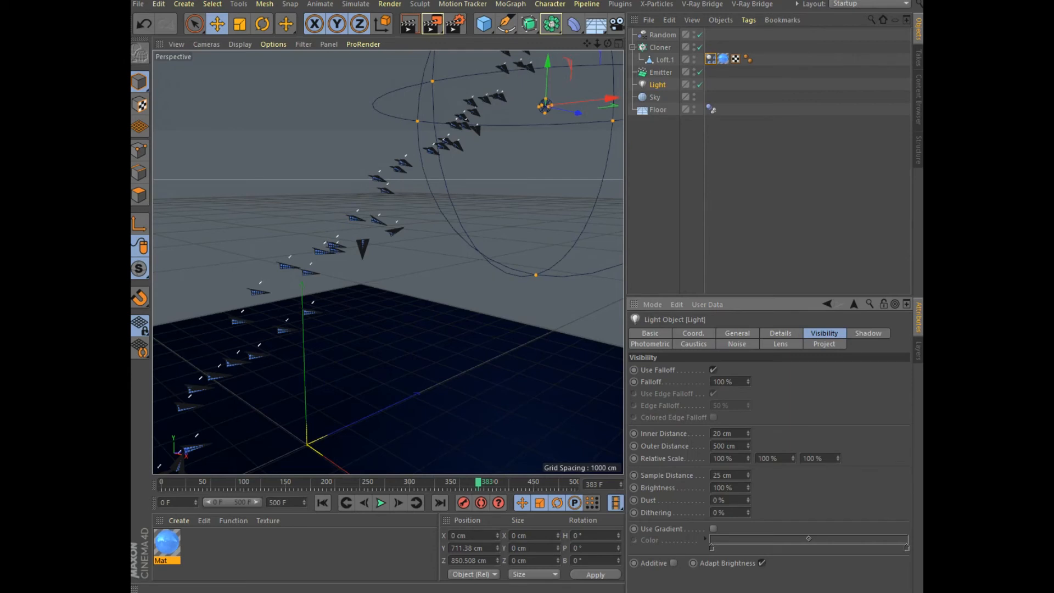
left_click_drag(748, 434, 748, 380)
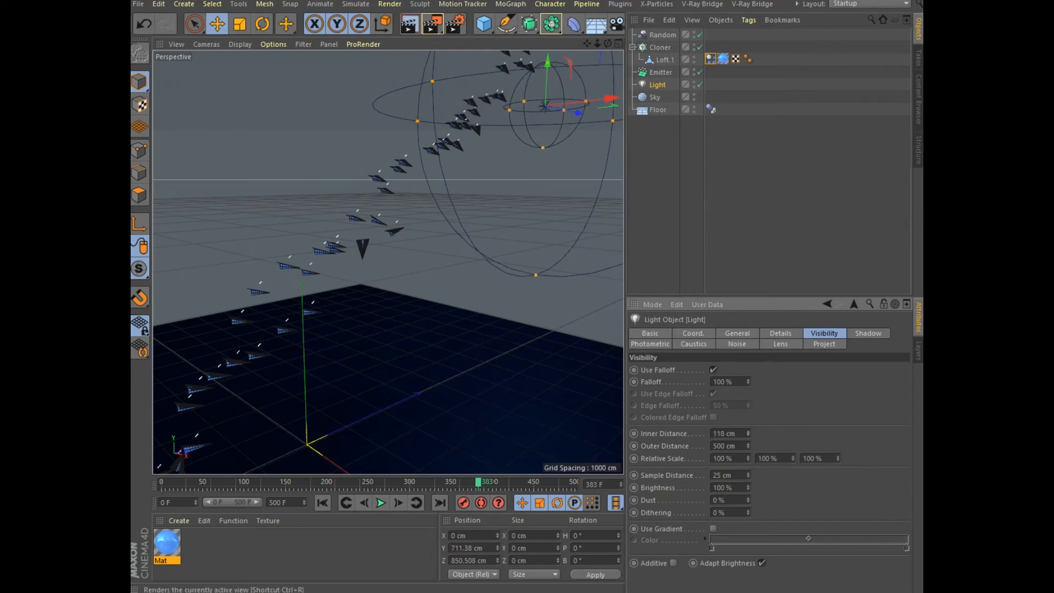
left_click(409, 24)
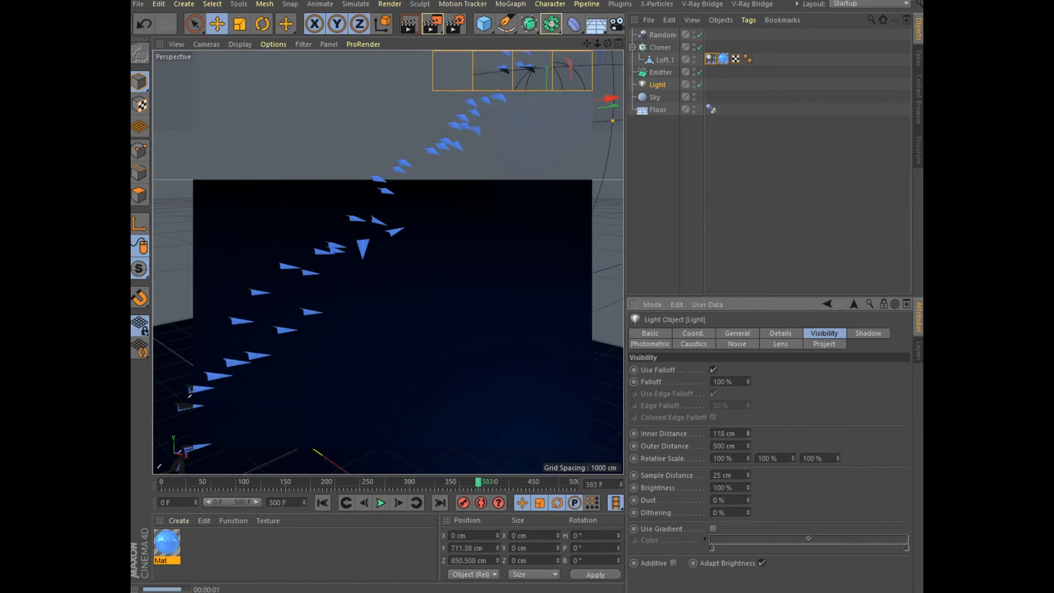
mouse_move(388, 261)
left_mouse_down("alt")
mouse_move(388, 302)
mouse_move(386, 264)
left_mouse_up("alt")
left_click_drag(552, 77, 548, 104)
Add a sphere and move it in the top view to the light's centre at about Z 853 cm
left_click(484, 24)
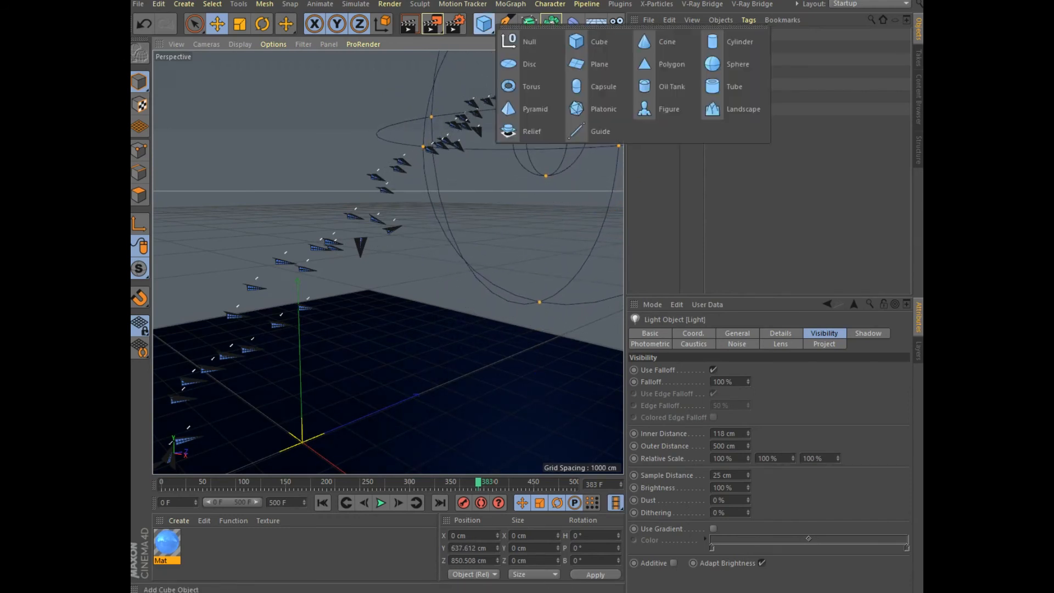
left_click(742, 66)
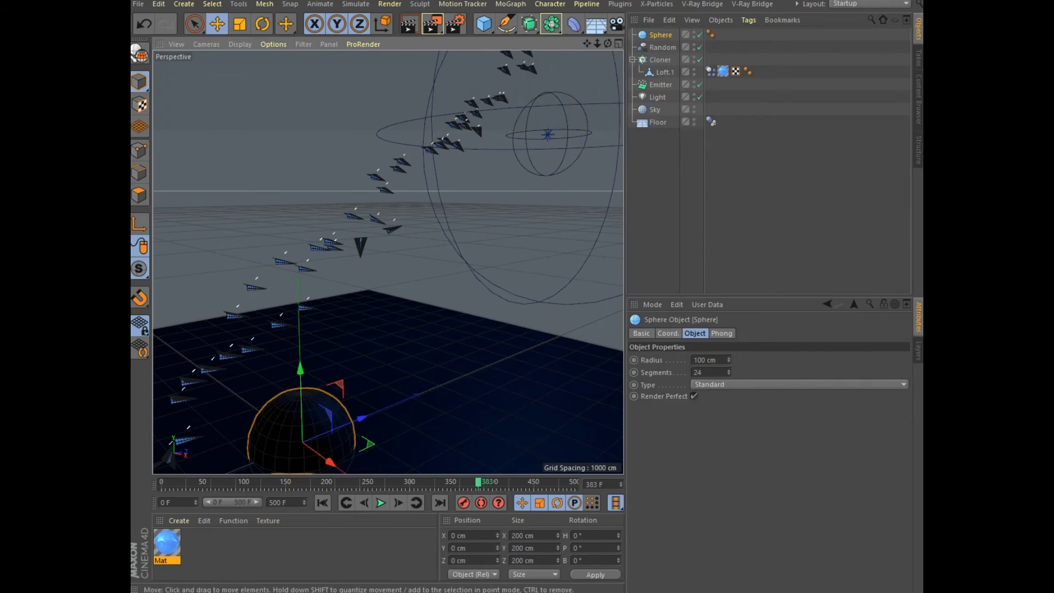
left_click(618, 43)
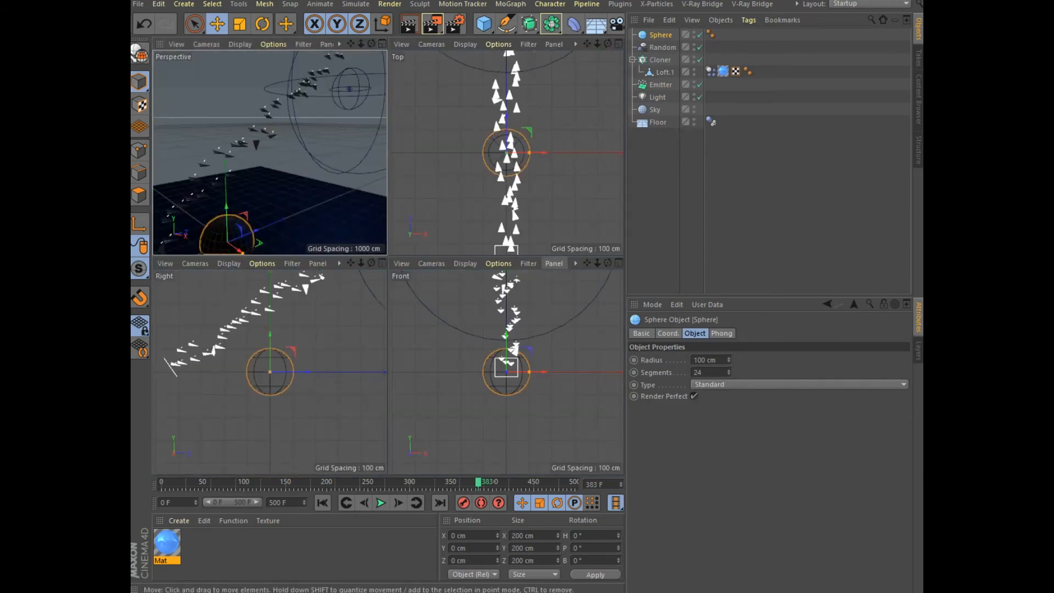
left_click(618, 44)
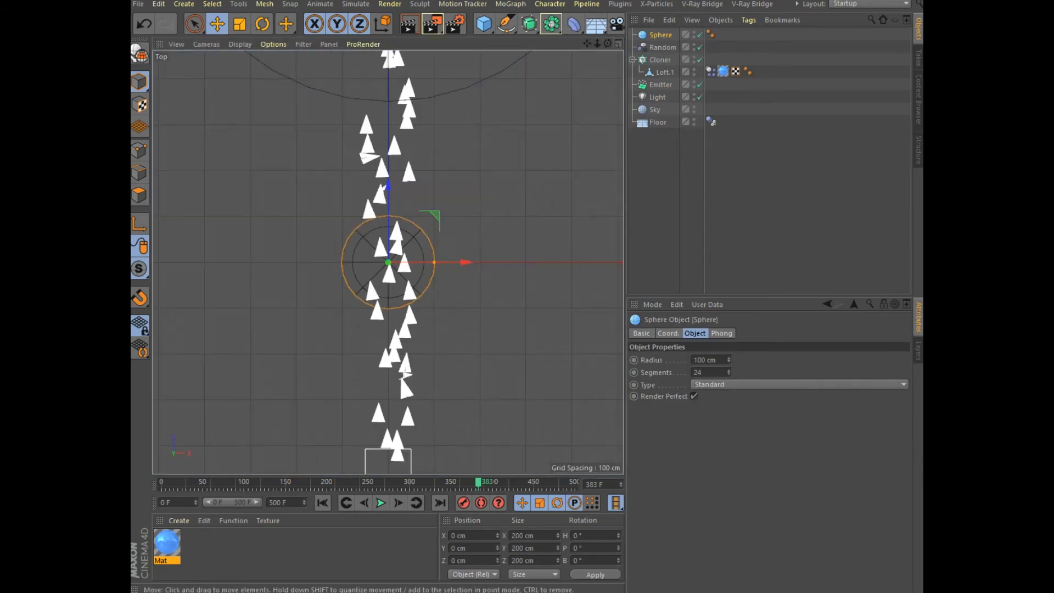
scroll(428, 265, "down", 8)
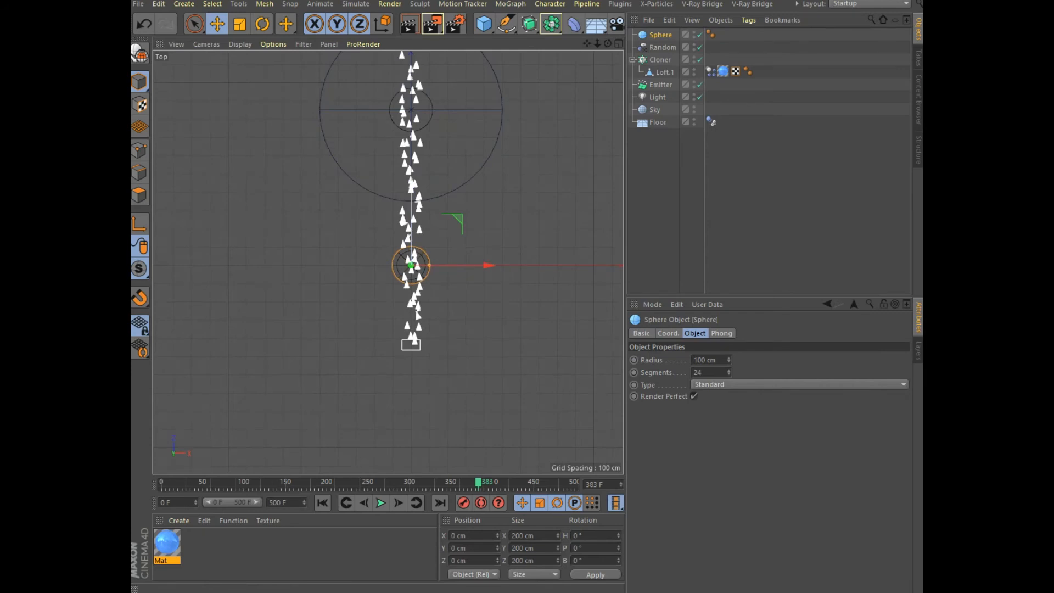
left_click_drag(411, 265, 411, 109)
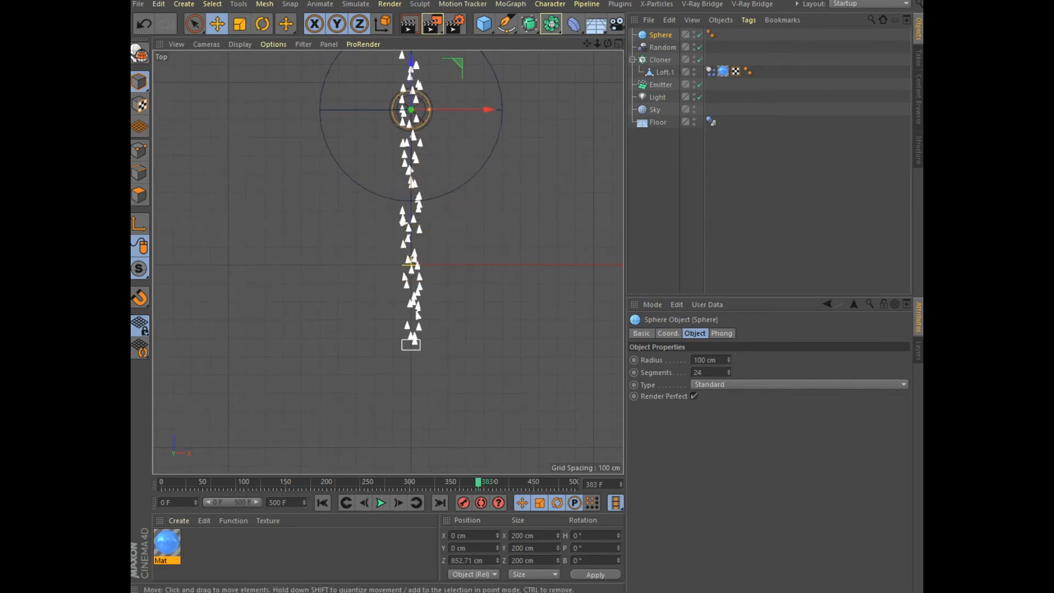
Raise the sphere to about Y 649 cm to sit inside the light, and render the perspective view
left_click(618, 43)
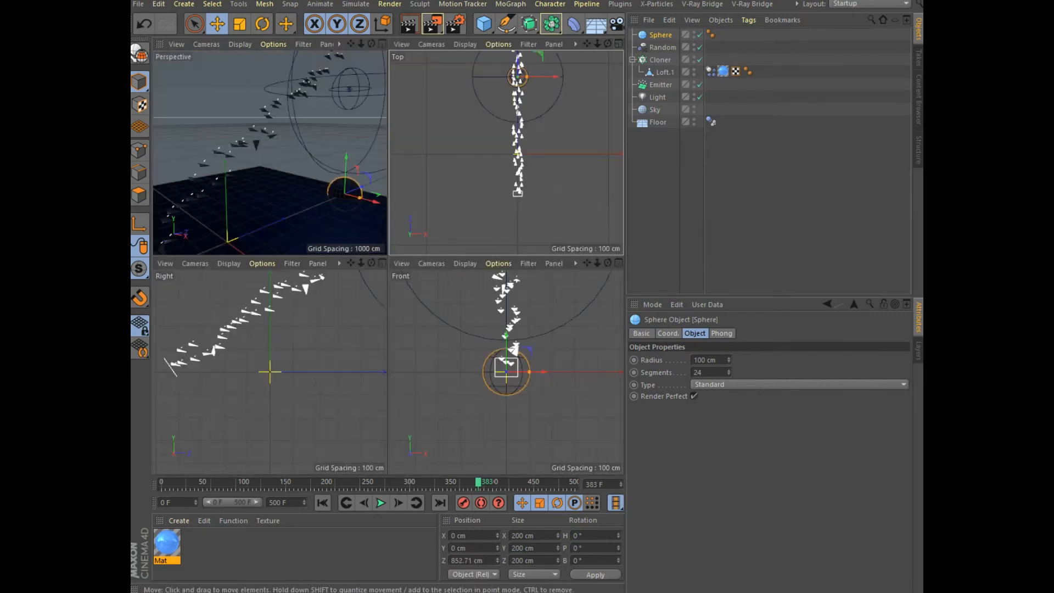
left_click_drag(346, 165, 349, 65)
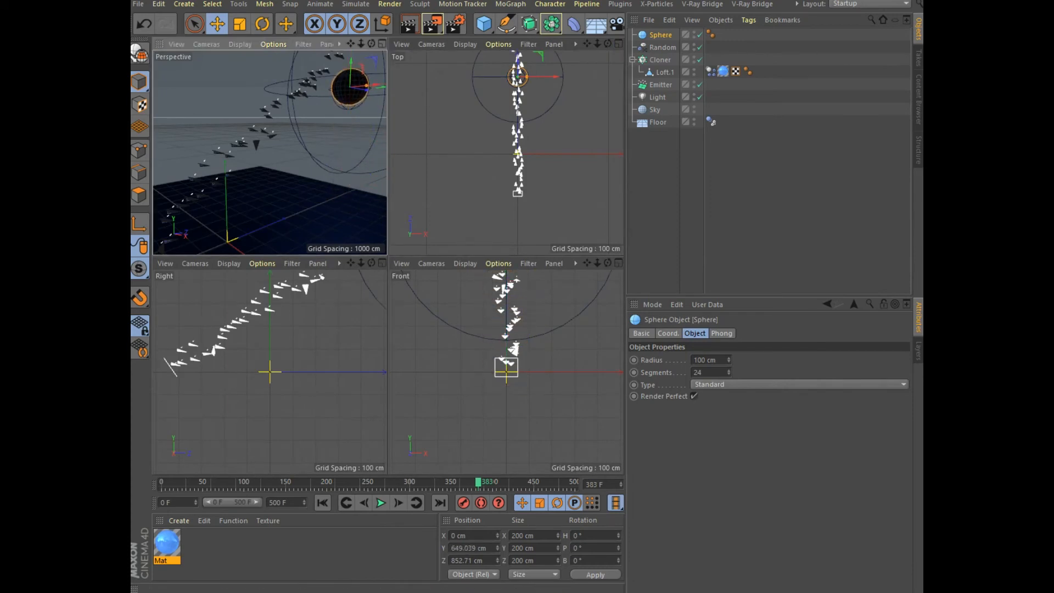
left_click(382, 44)
left_click(409, 25)
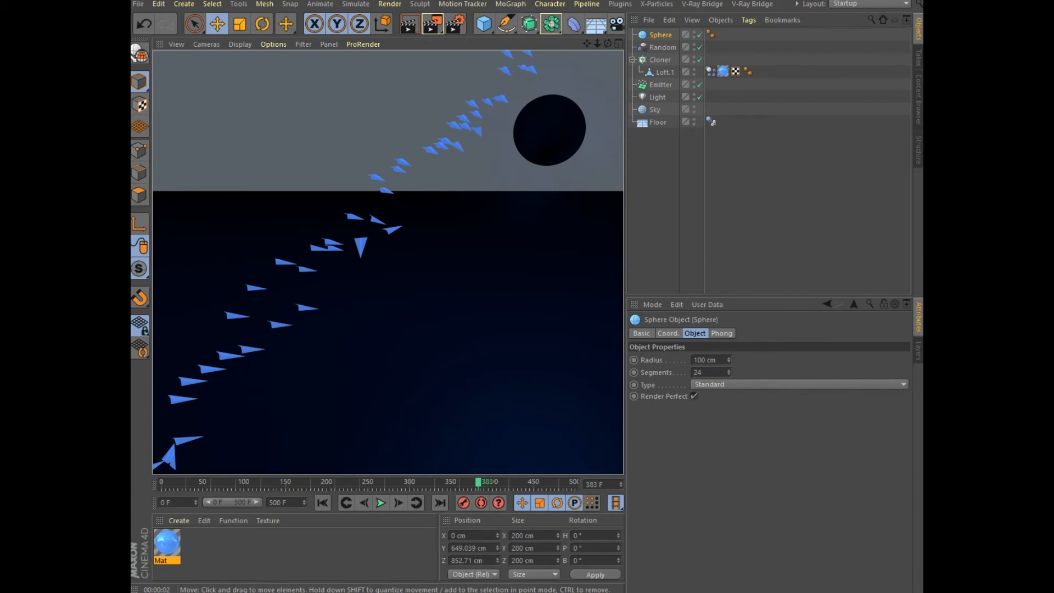
Apply the blue material Mat to the sphere and test-render the perspective view
left_click_drag(608, 43, 609, 28)
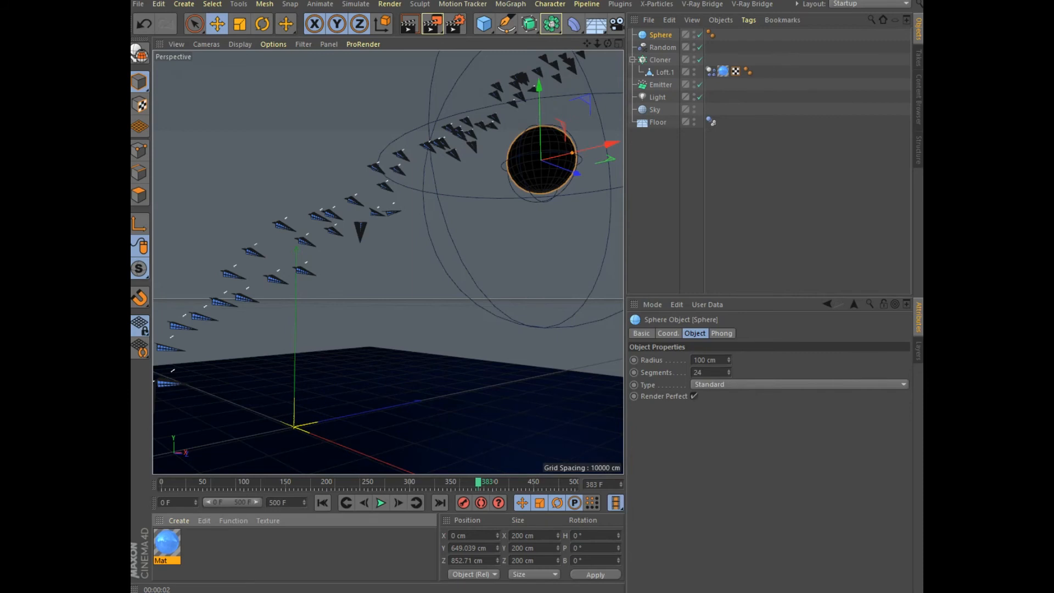
left_click_drag(167, 542, 540, 159)
left_click(410, 23)
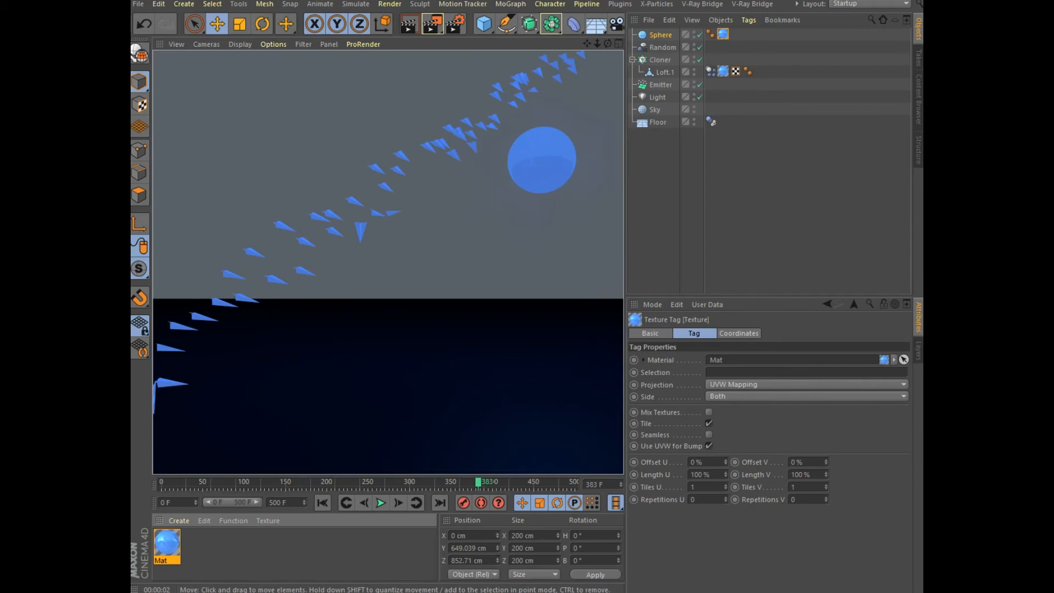
Duplicate the blue material, set the copy's luminance hue to 76°, use it on the sphere, and test-render
left_click_drag(608, 44, 605, 79)
left_click_drag(587, 44, 535, 154)
left_click_drag(167, 542, 207, 545, "ctrl")
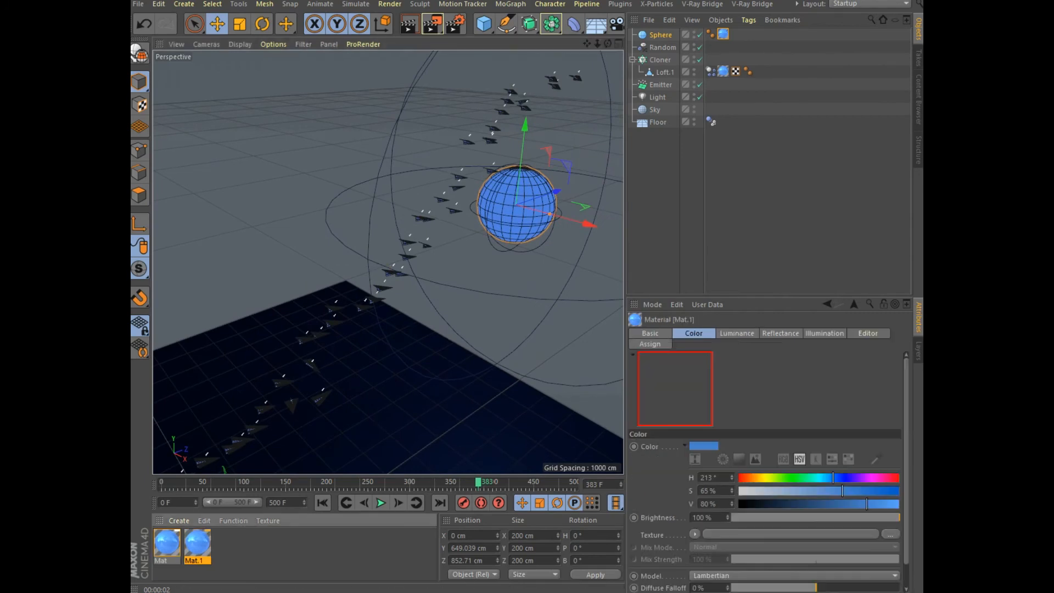
double_click(198, 542)
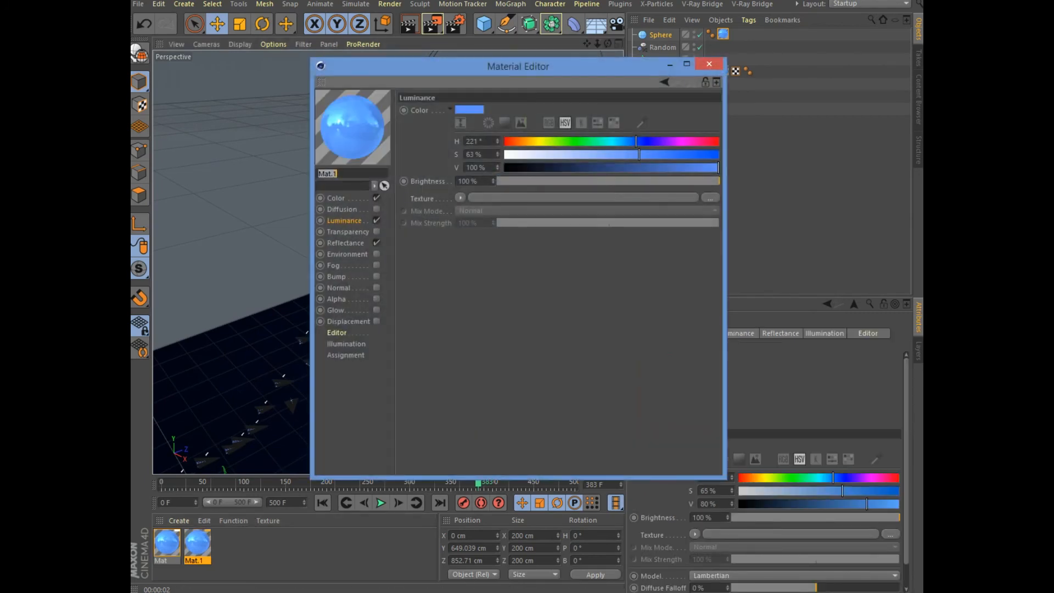
left_click(549, 142)
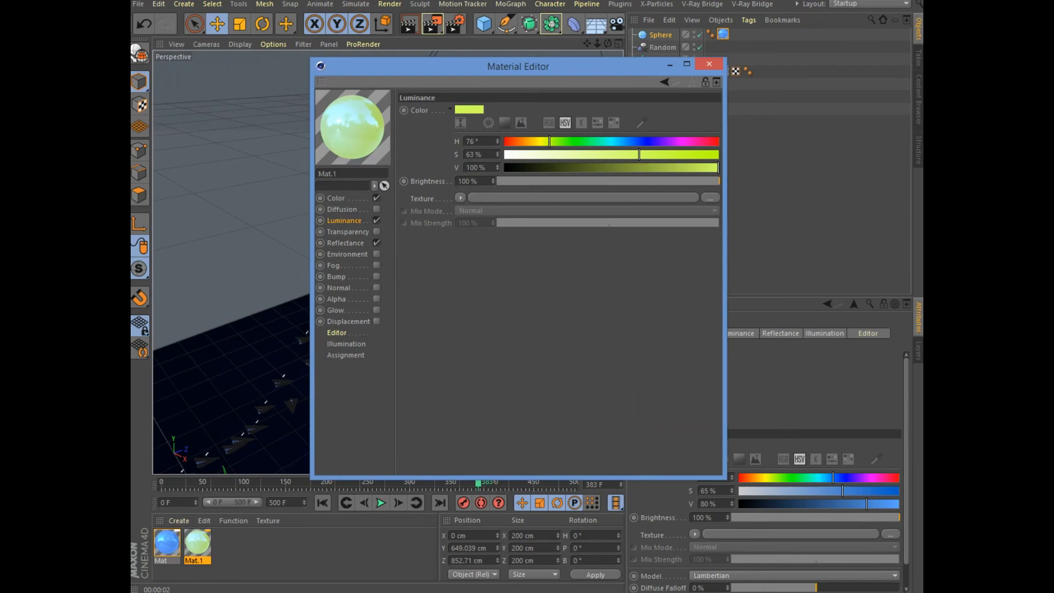
left_click(709, 64)
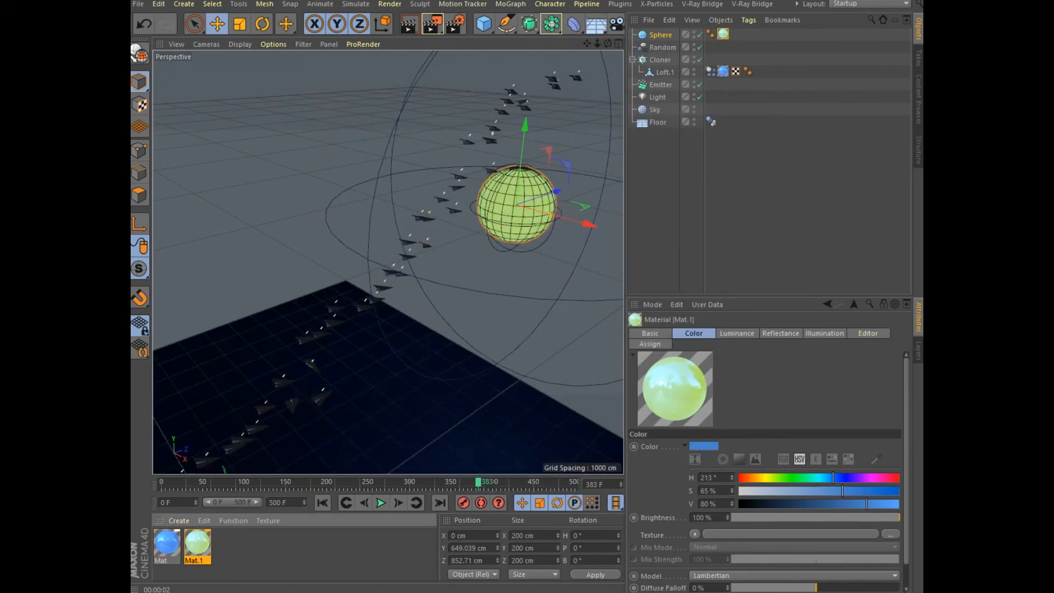
left_click(409, 24)
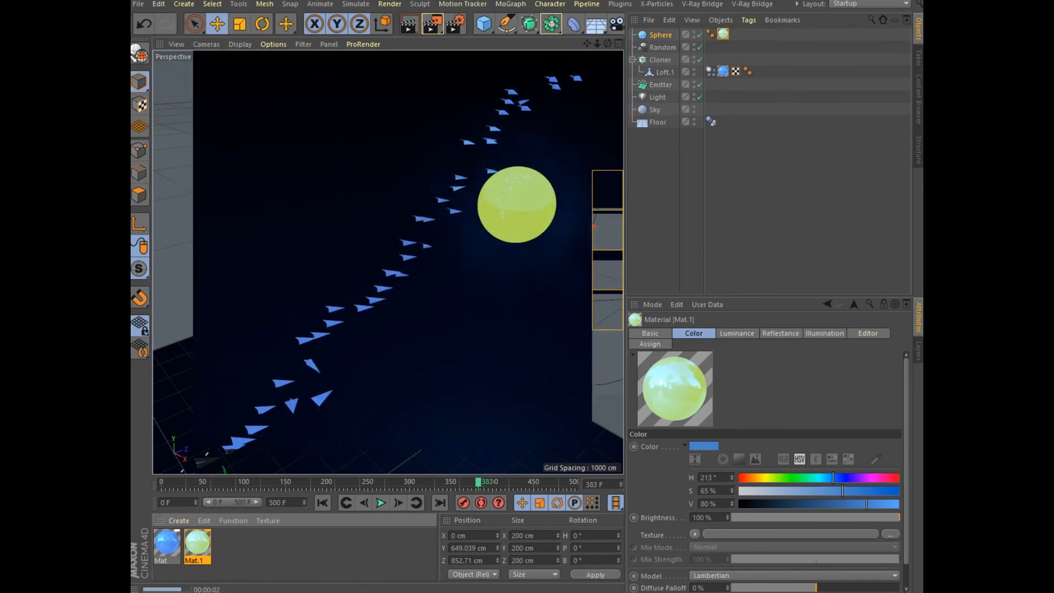
Set the light's shadow type to Shadow Maps (Soft) and test-render the scene from two angles
left_click_drag(607, 44, 605, 46)
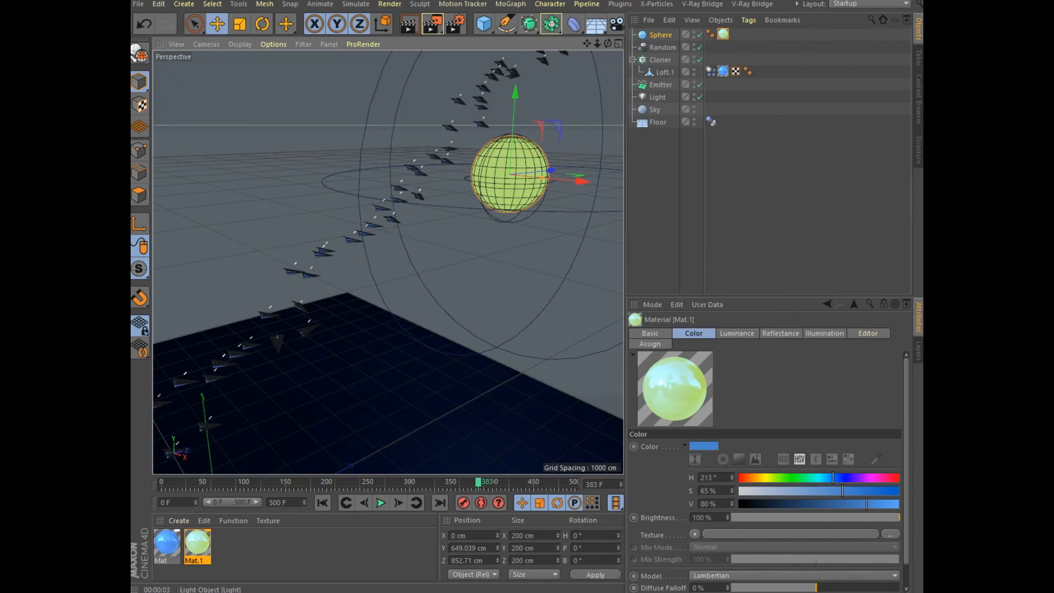
left_click(657, 97)
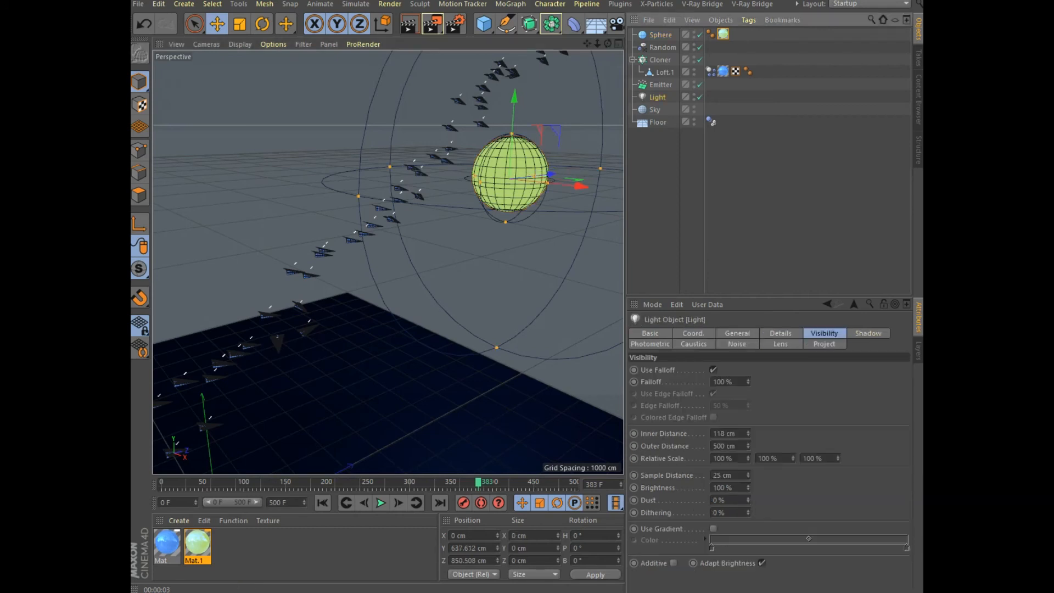
left_click(868, 333)
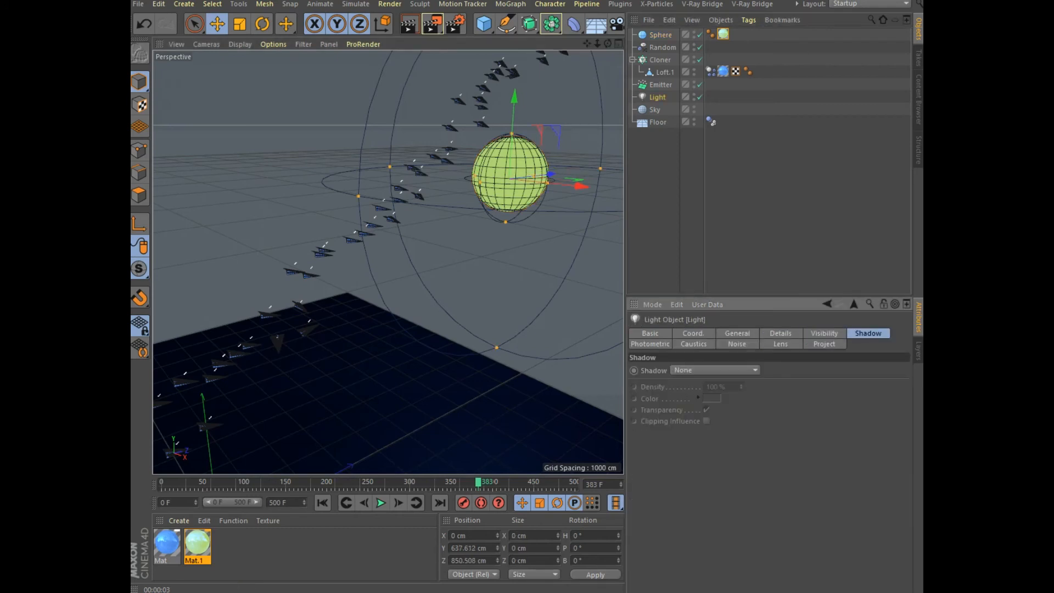
left_click(714, 370)
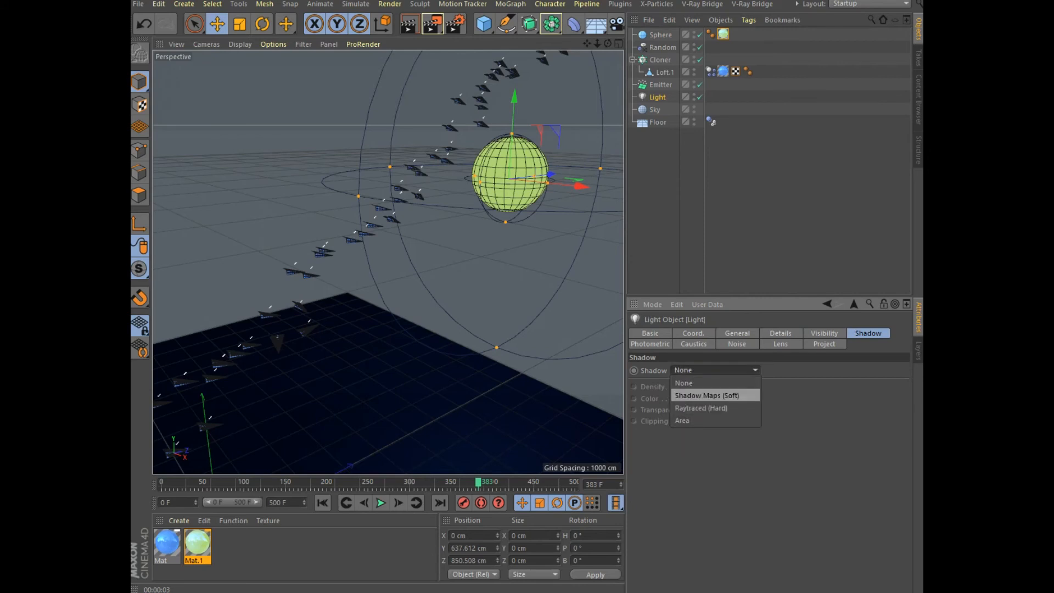
left_click(714, 393)
left_click(410, 24)
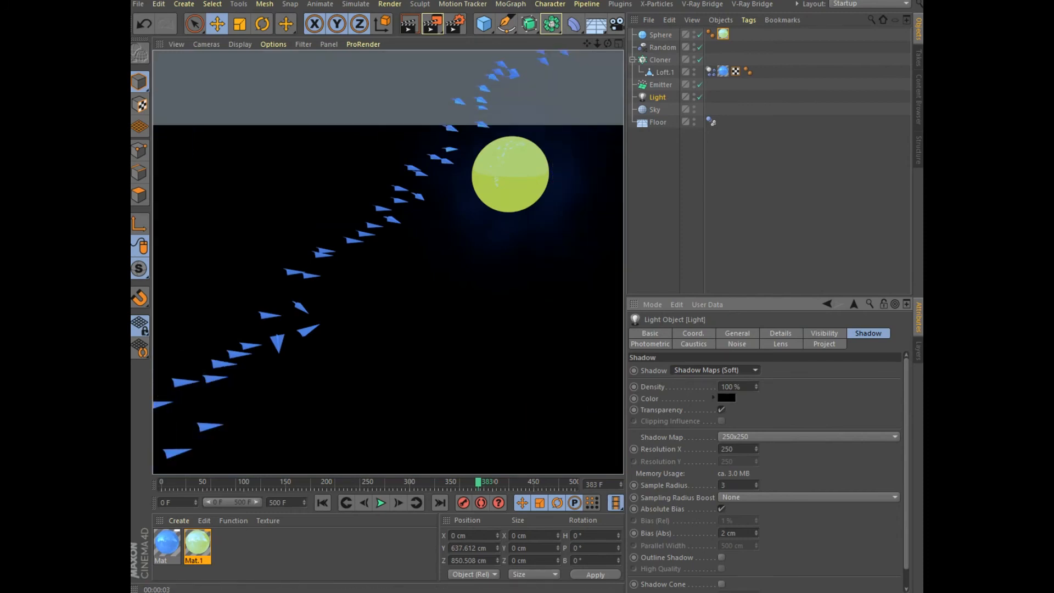
left_click_drag(608, 44, 631, 11)
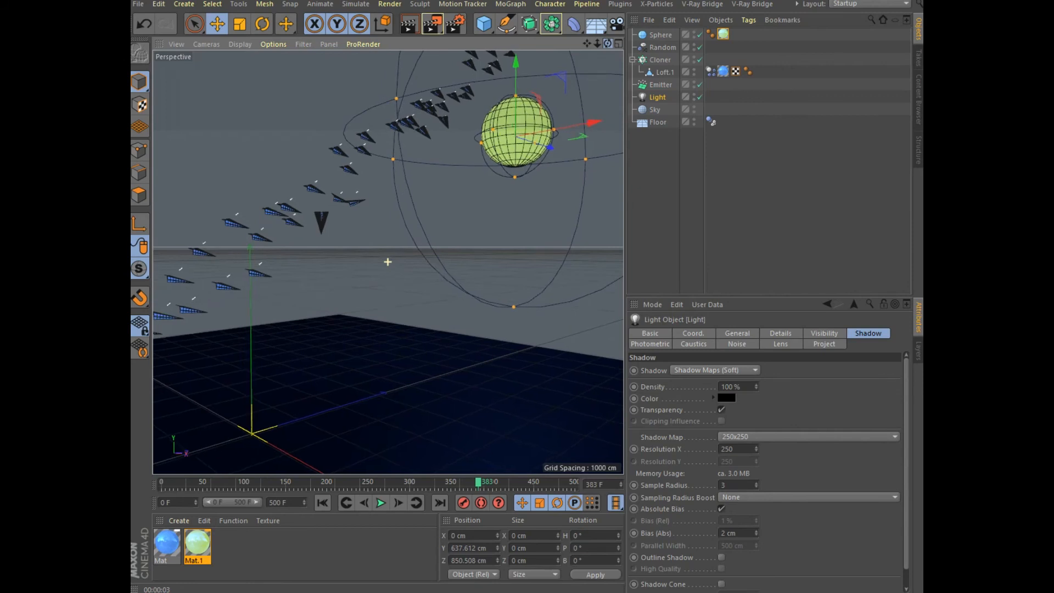
left_click(409, 24)
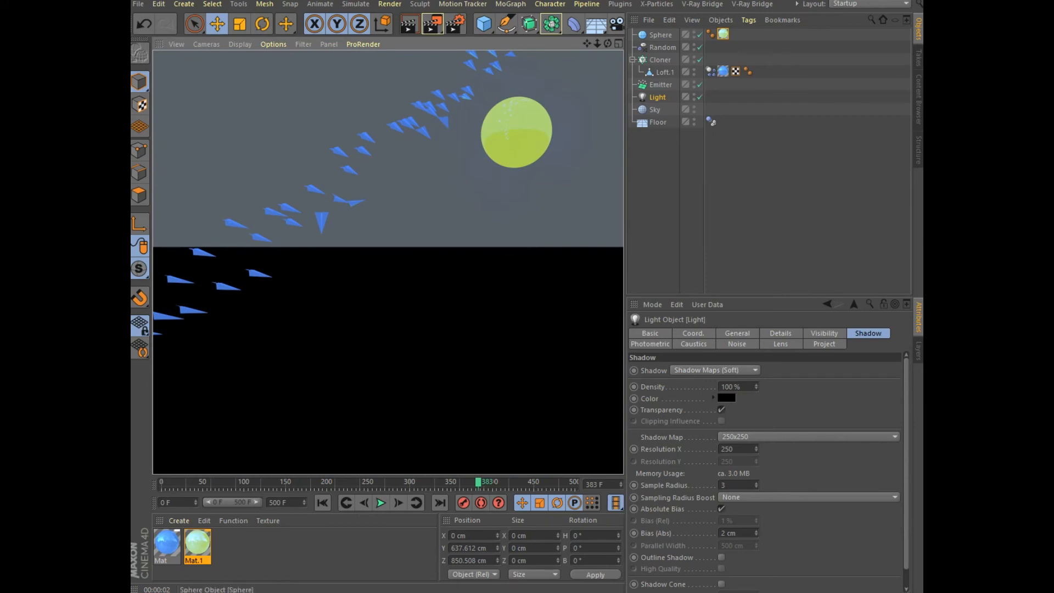
Add a Compositing tag to the sky, enable Compositing Background, and test-render the view
right_click(658, 38)
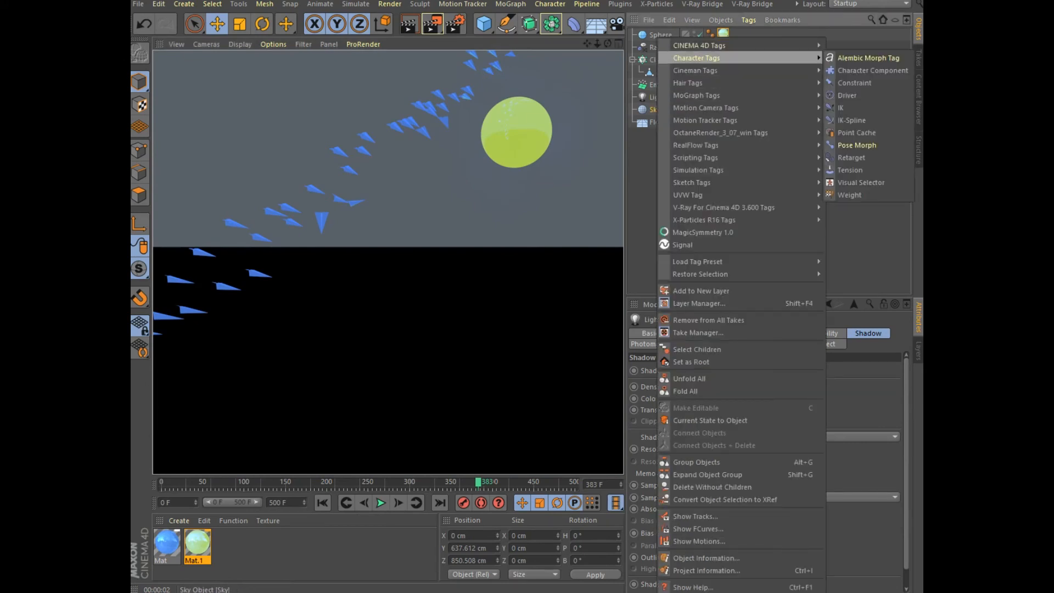
mouse_move(741, 46)
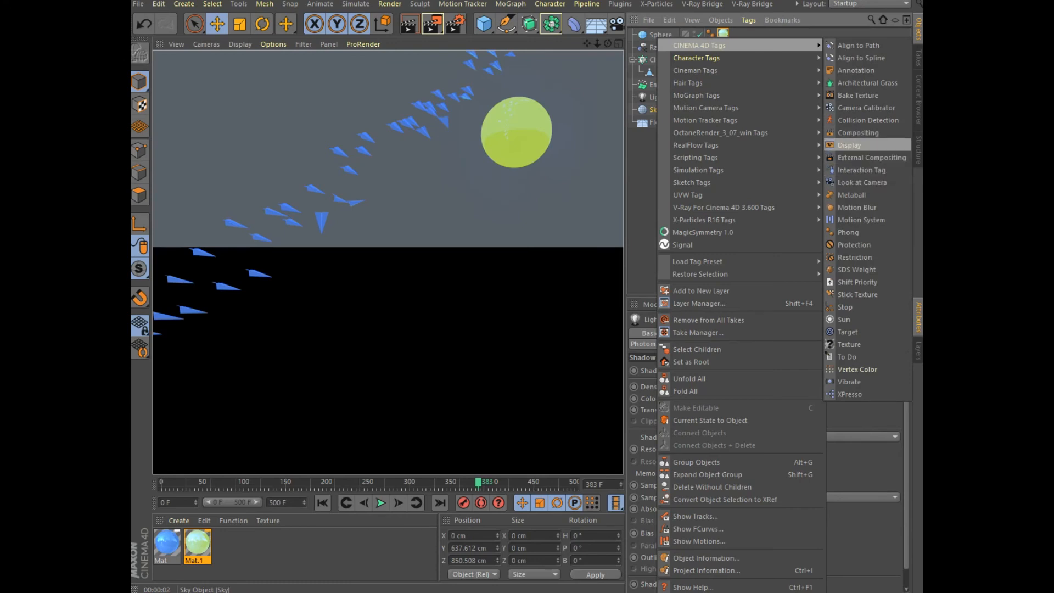
left_click(858, 132)
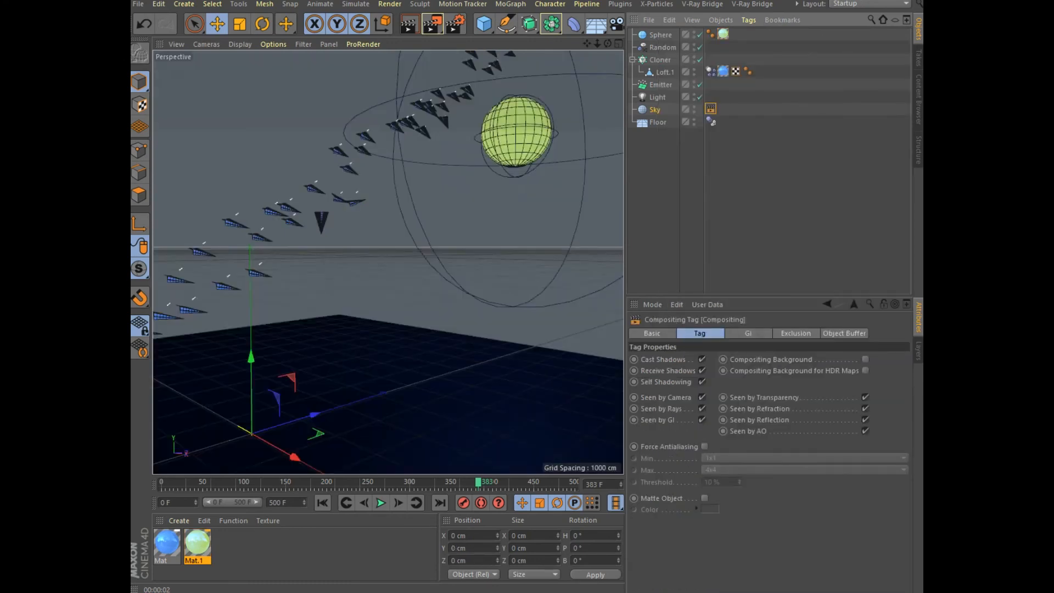
left_click(866, 359)
left_click(410, 24)
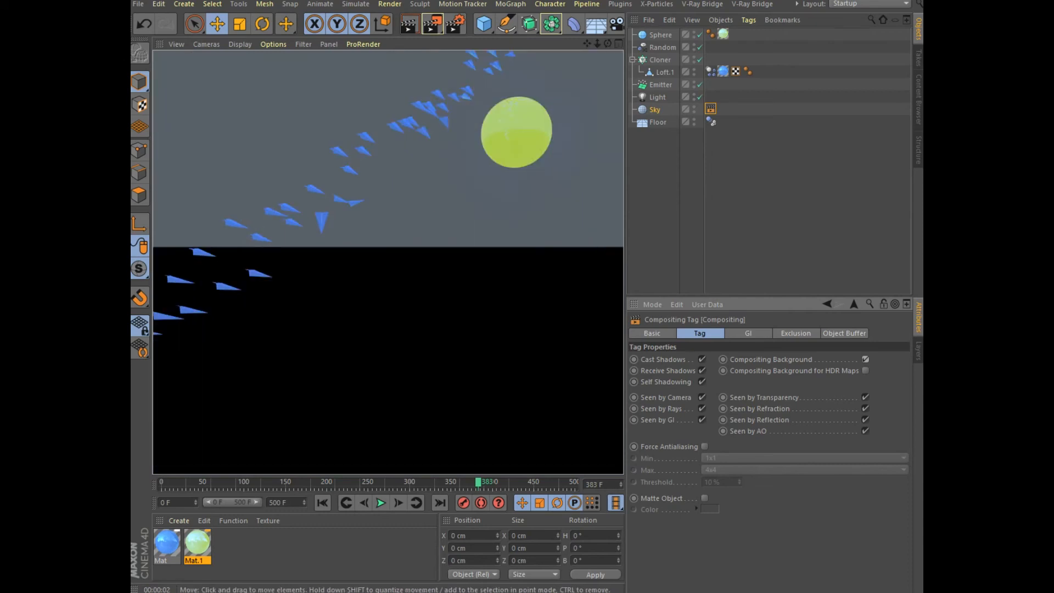
Change the light's shadow color to light grey and test-render the scene
mouse_move(608, 43)
left_mouse_down()
mouse_move(616, 65)
mouse_move(604, 82)
mouse_move(591, 75)
left_mouse_up()
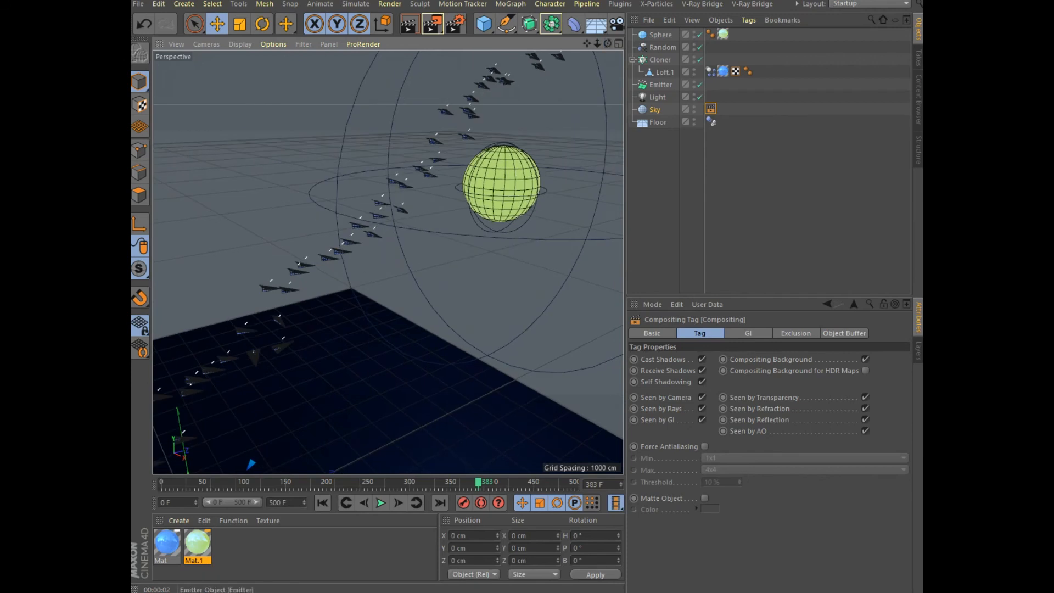
left_click(657, 97)
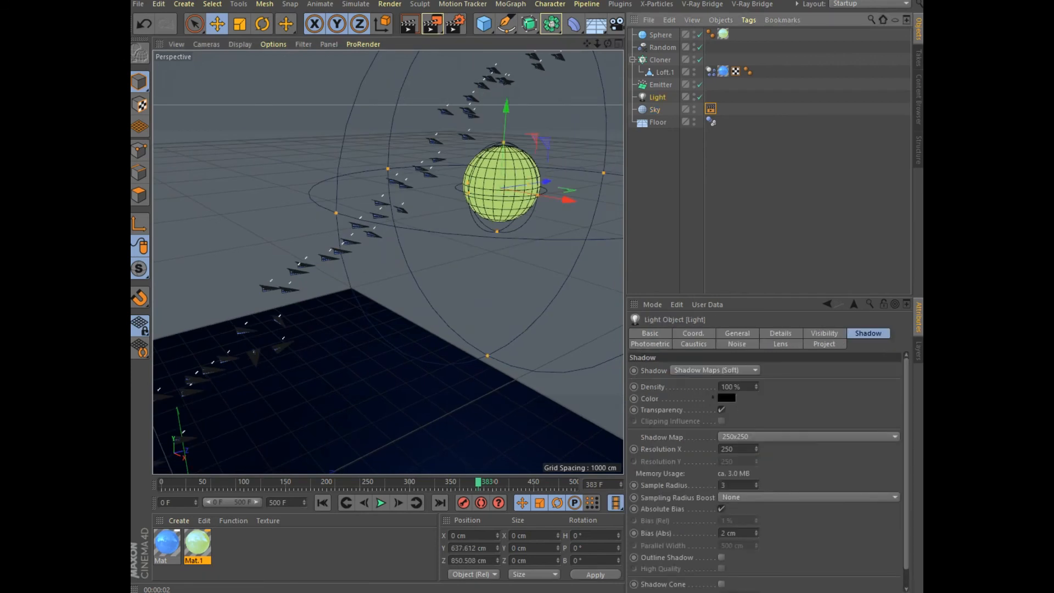
left_click(726, 398)
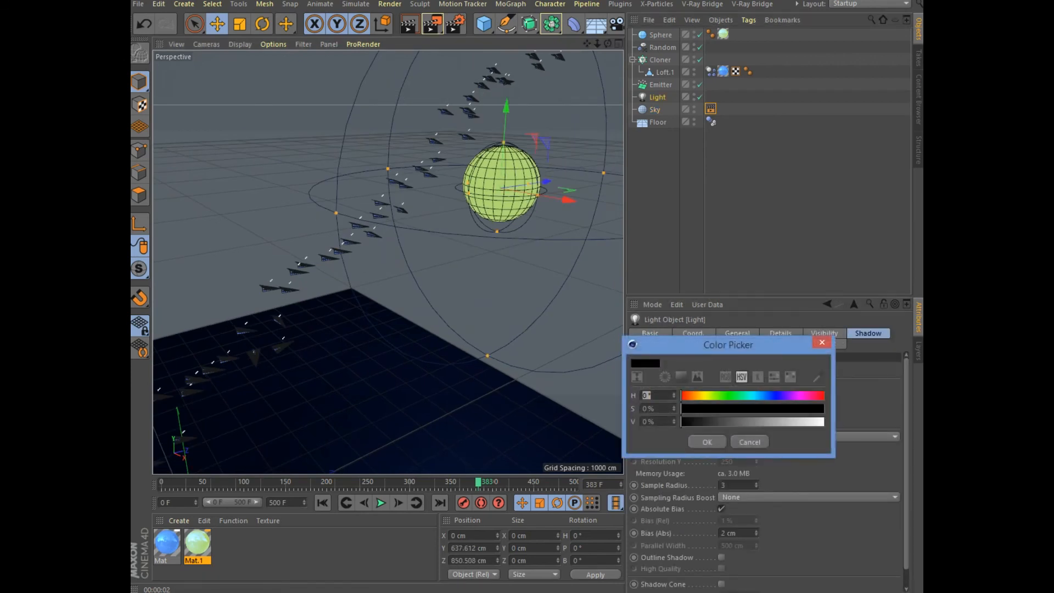
left_click(793, 422)
left_click(707, 442)
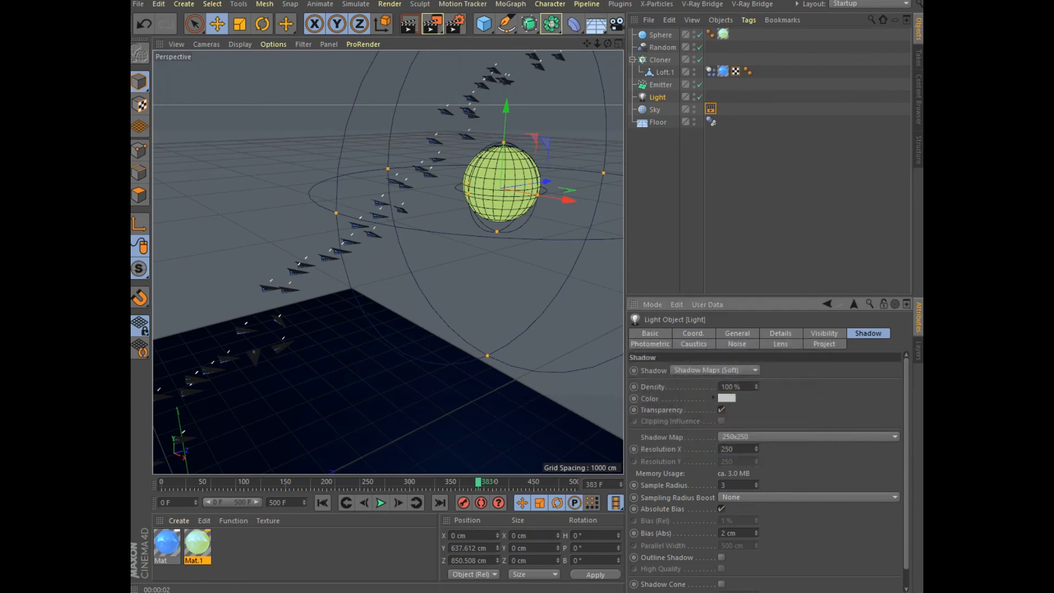
left_click(410, 23)
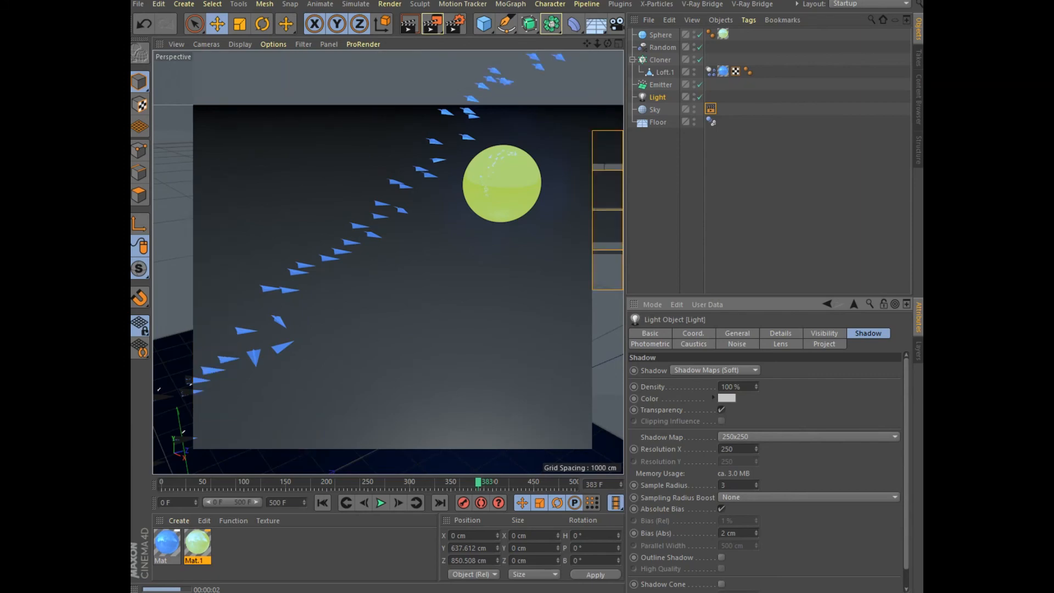
Play the animation from the start at a lower angle, stop around frame 307, and render that frame
mouse_move(607, 44)
left_mouse_down()
mouse_move(607, 7)
mouse_move(604, 23)
mouse_move(524, 8)
mouse_move(456, 28)
left_mouse_up()
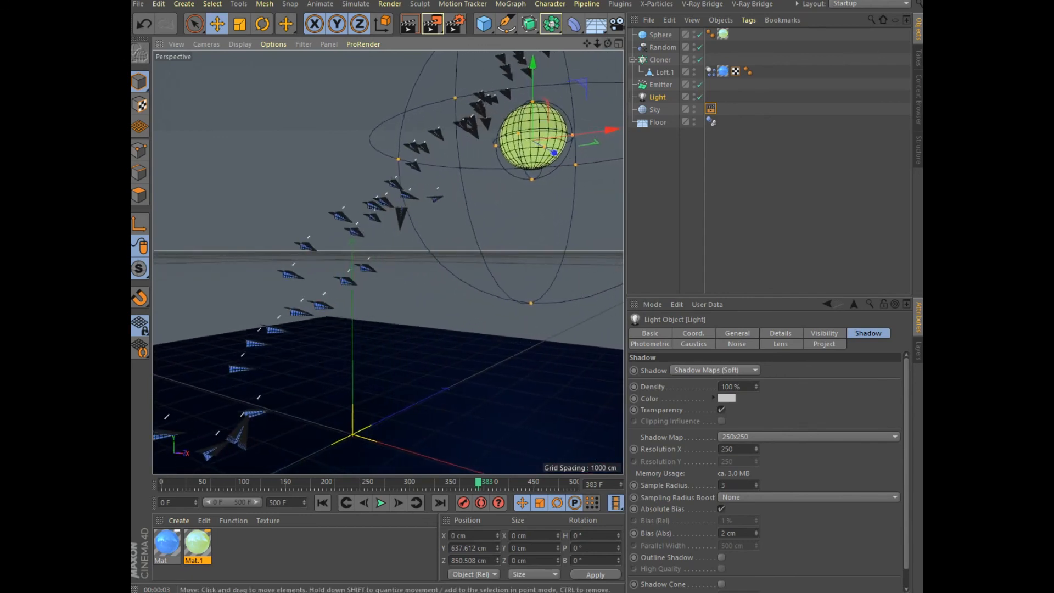
left_click(323, 503)
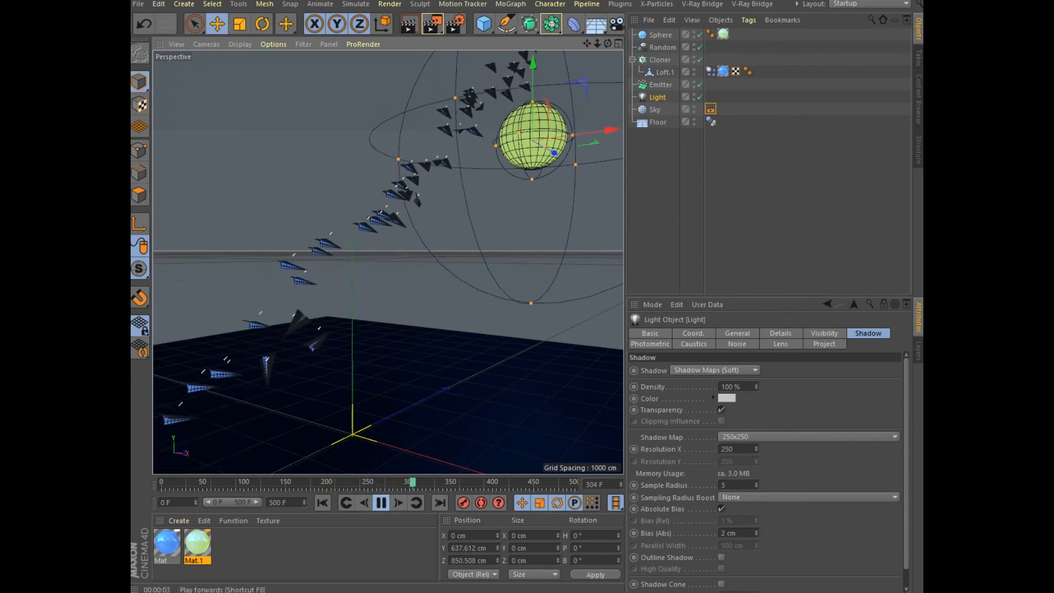
key("F8")
left_click(410, 23)
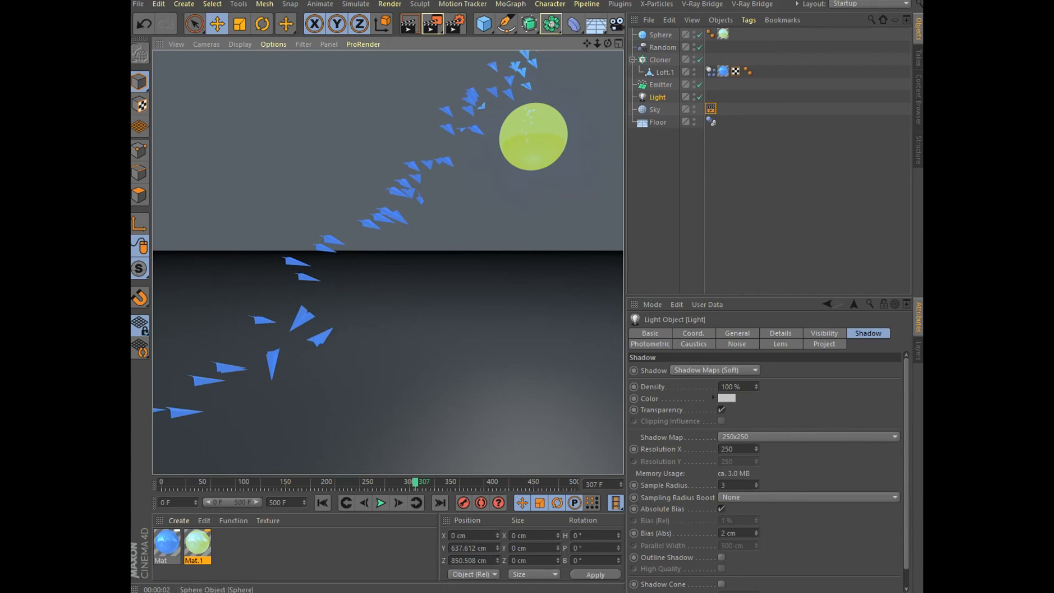
Load the ice_age, flipflop_1 and soda materials from the EGGTION preset folder into the scene
left_click(918, 100)
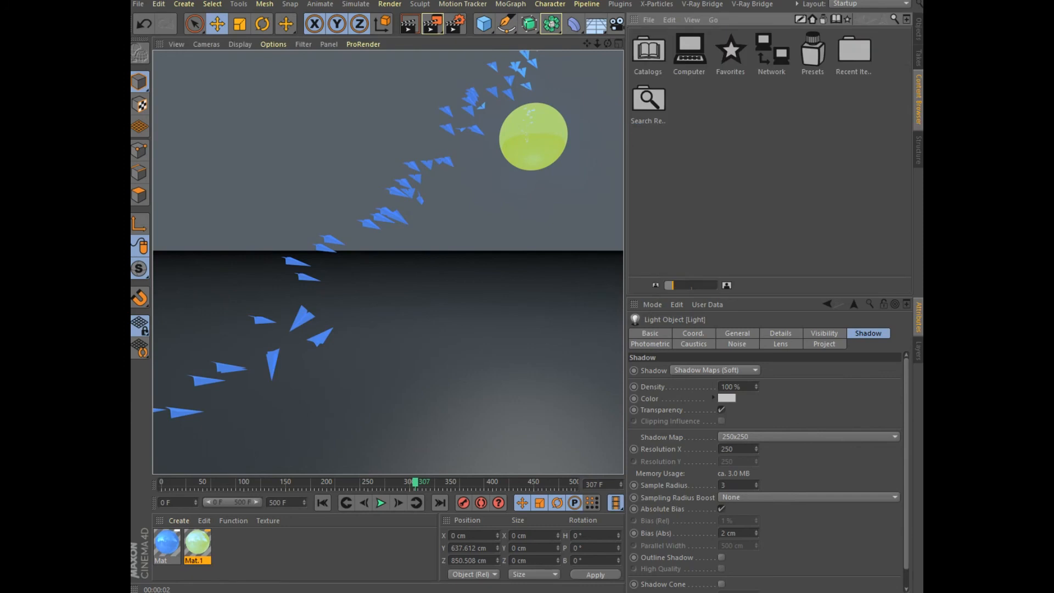
double_click(813, 52)
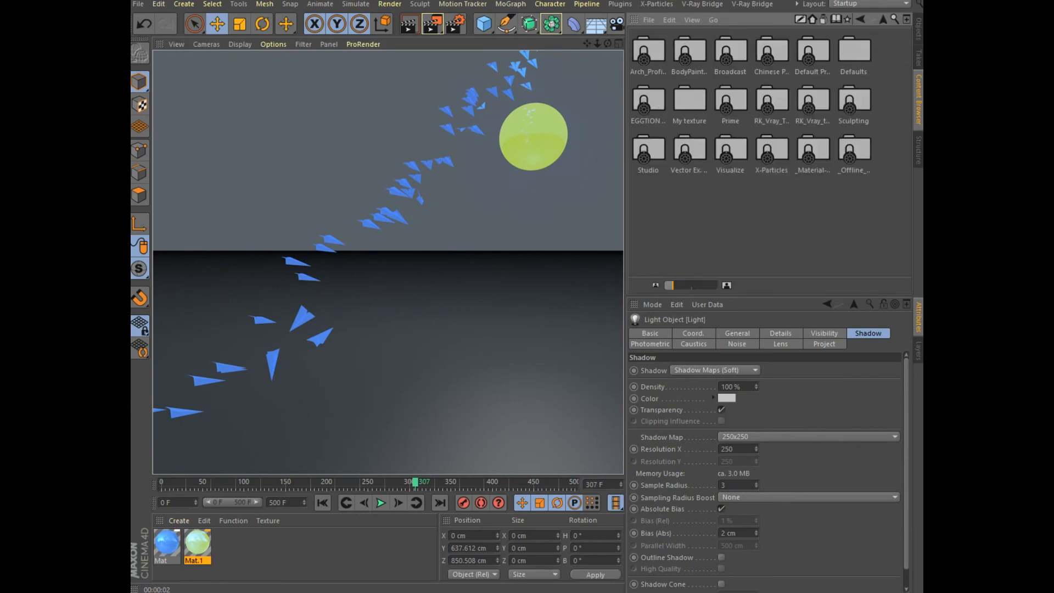
double_click(648, 102)
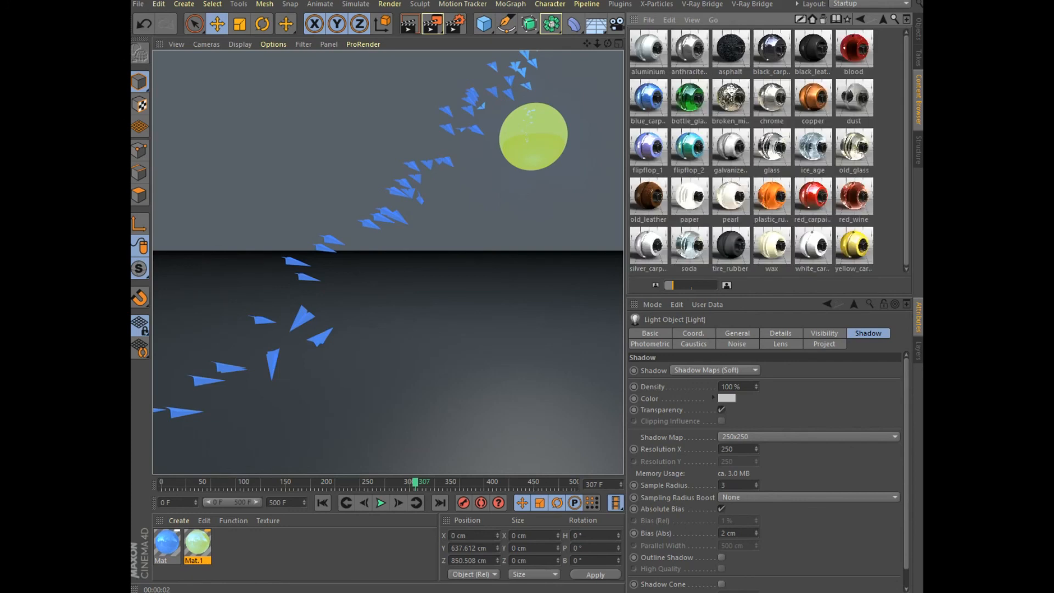
left_click(813, 149)
double_click(813, 148)
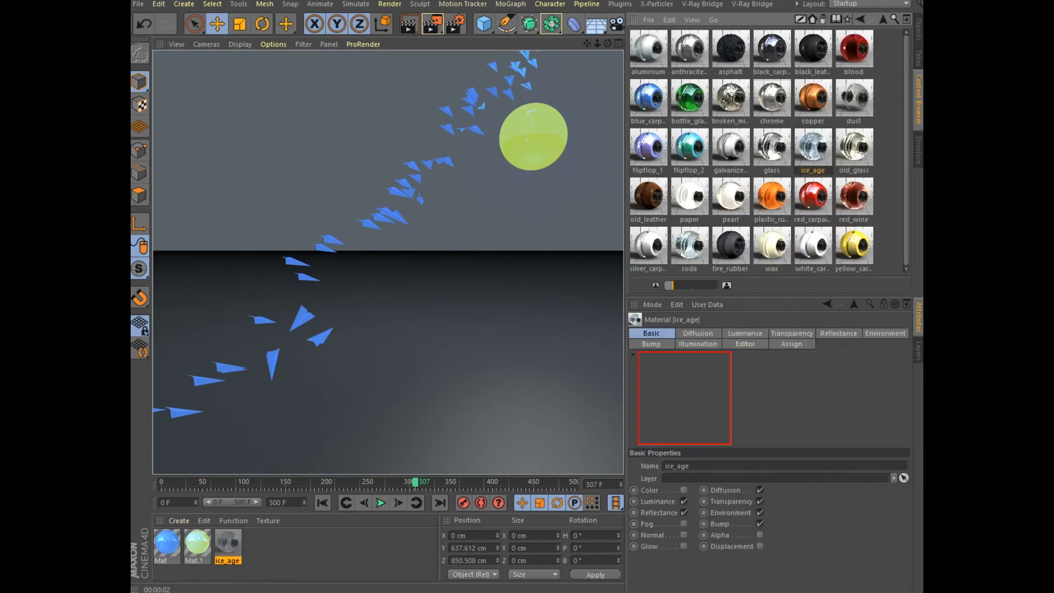
left_click(649, 148)
double_click(648, 149)
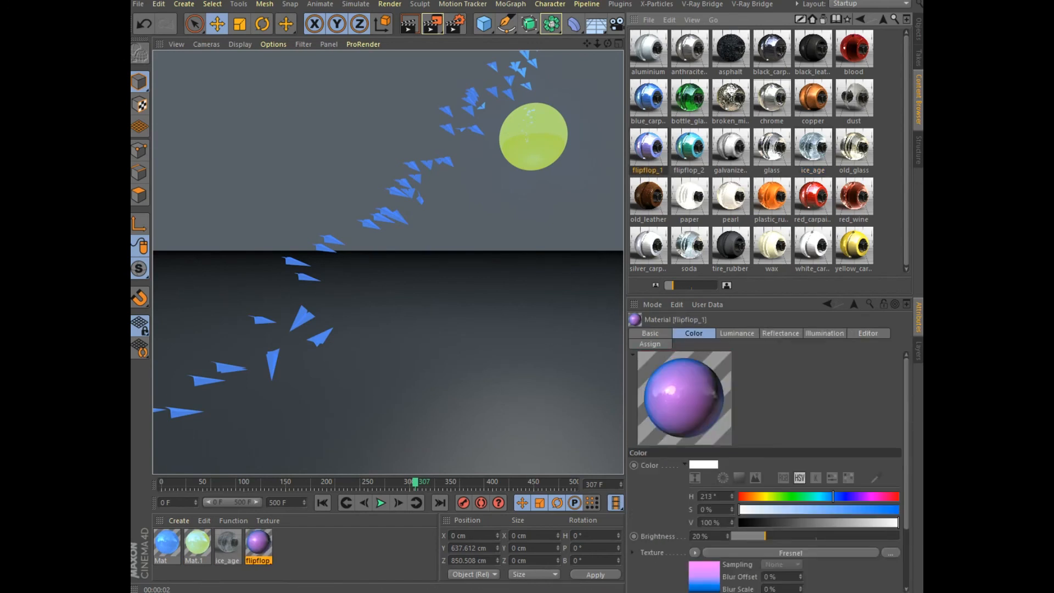
left_click(690, 246)
double_click(689, 246)
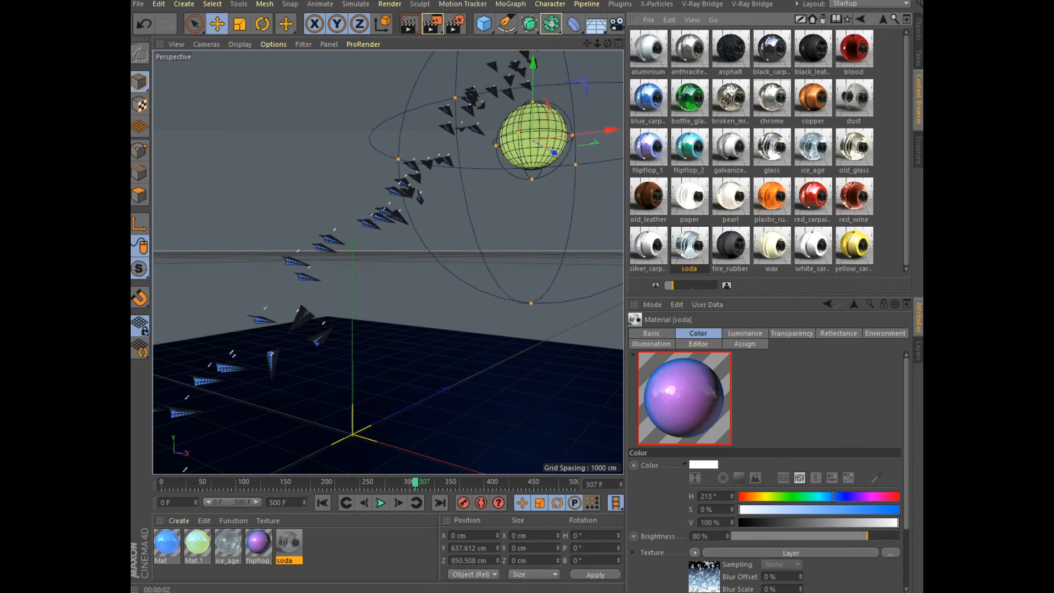
Apply the soda material to the floor and ice_age to the sky, test-rendering after each
left_click(919, 29)
left_click_drag(290, 542, 658, 123)
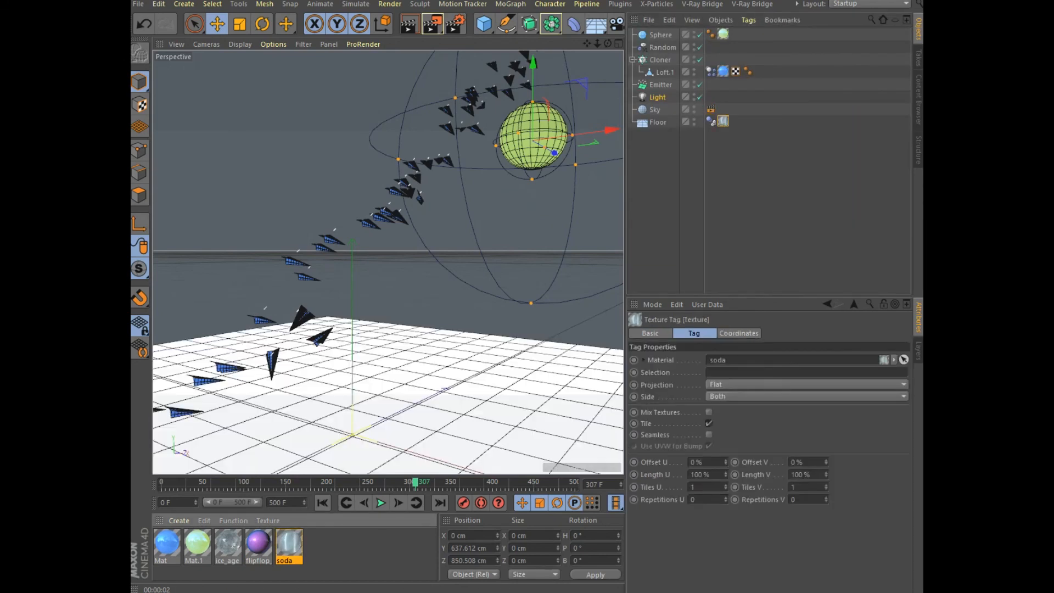
left_click(410, 24)
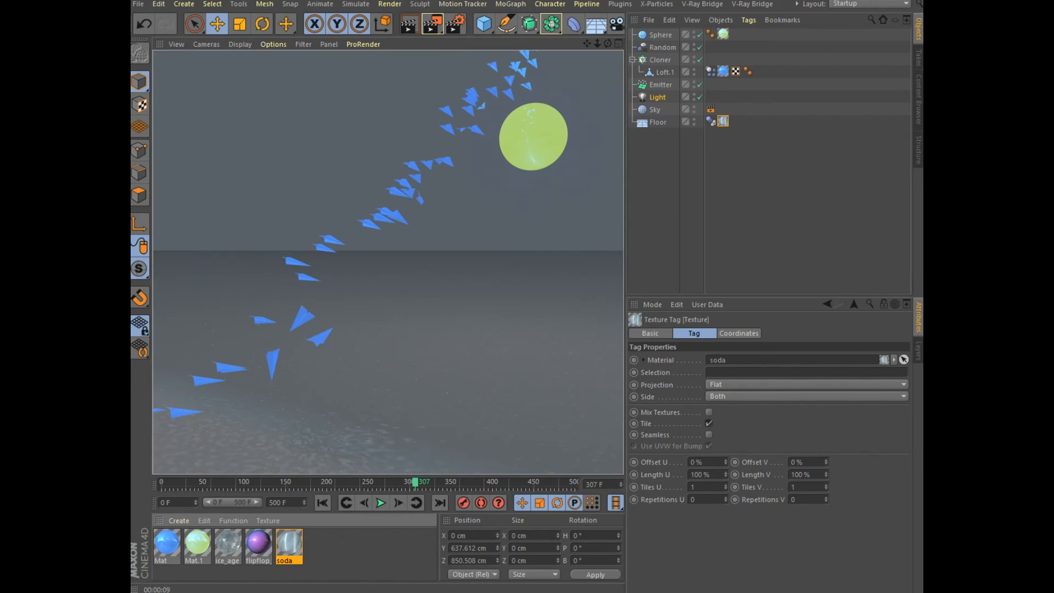
left_click_drag(228, 543, 655, 110)
left_click(410, 23)
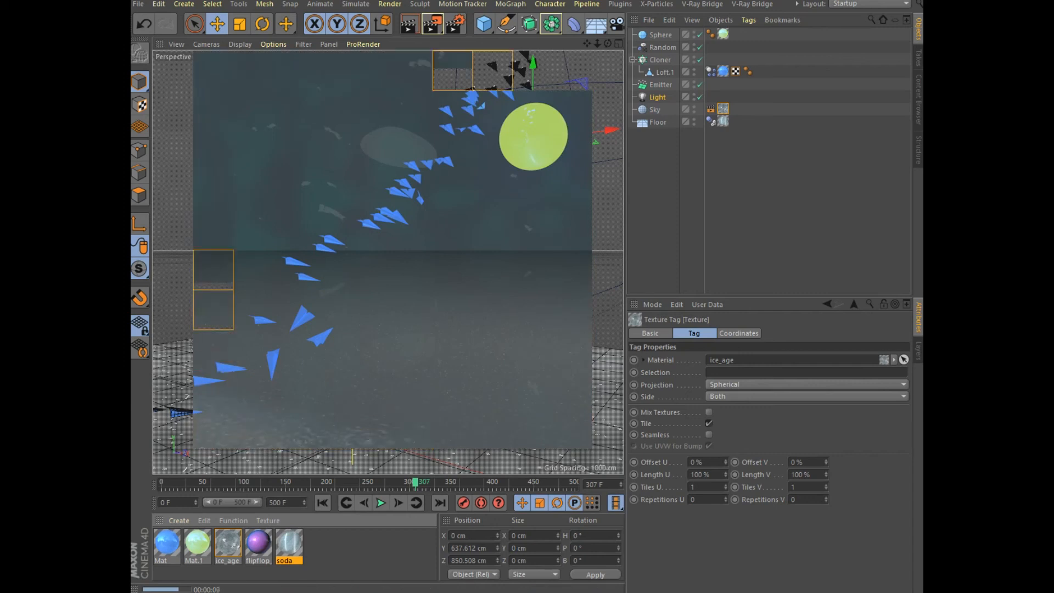
Replace the sphere's material with flipflop_1, test-render, and play the animation on to about frame 385
left_click_drag(258, 542, 723, 34)
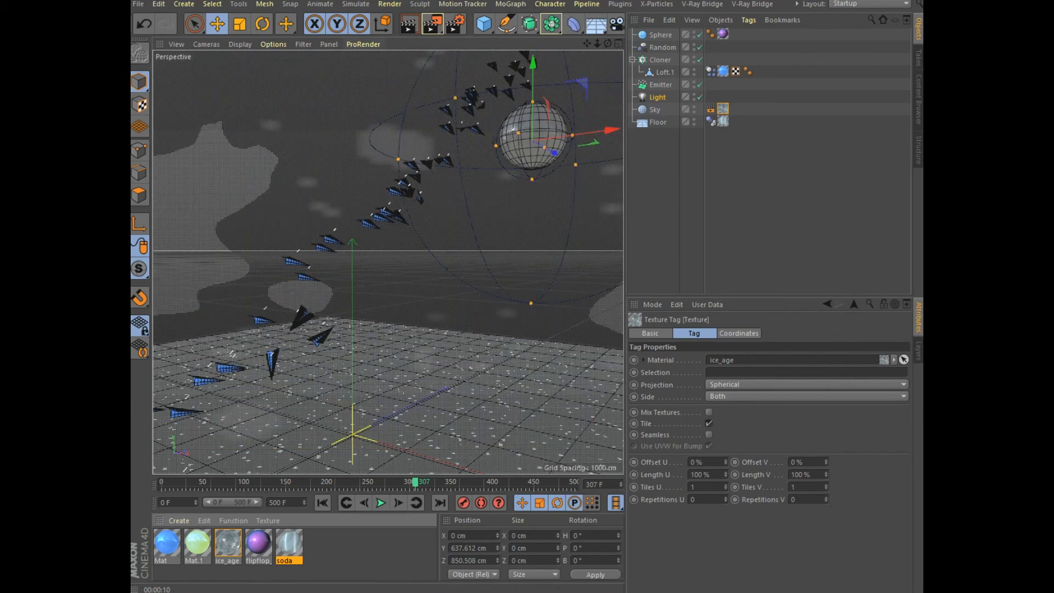
key("ctrl+r")
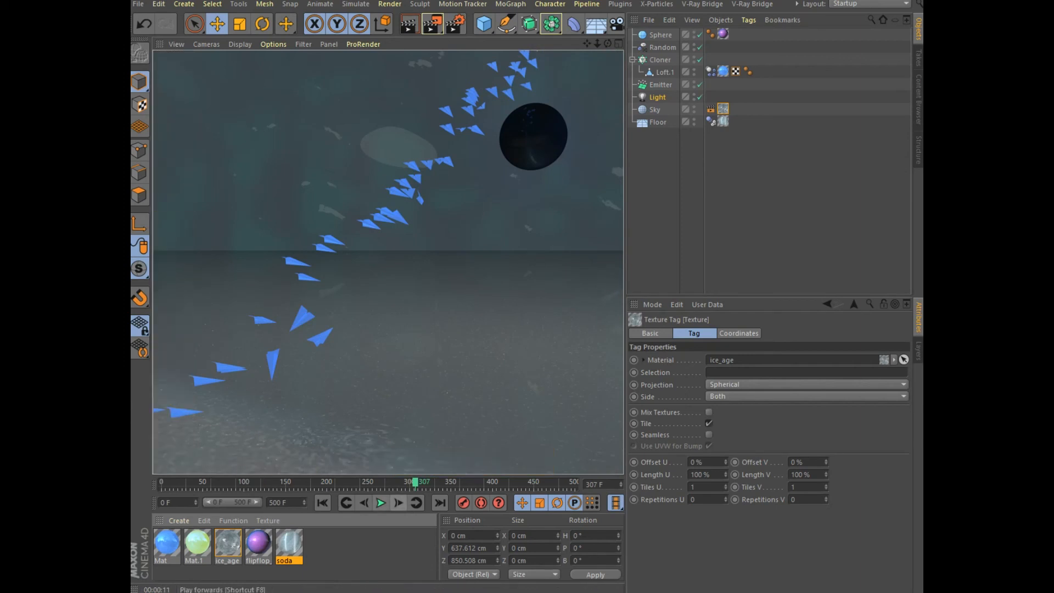
left_click(381, 503)
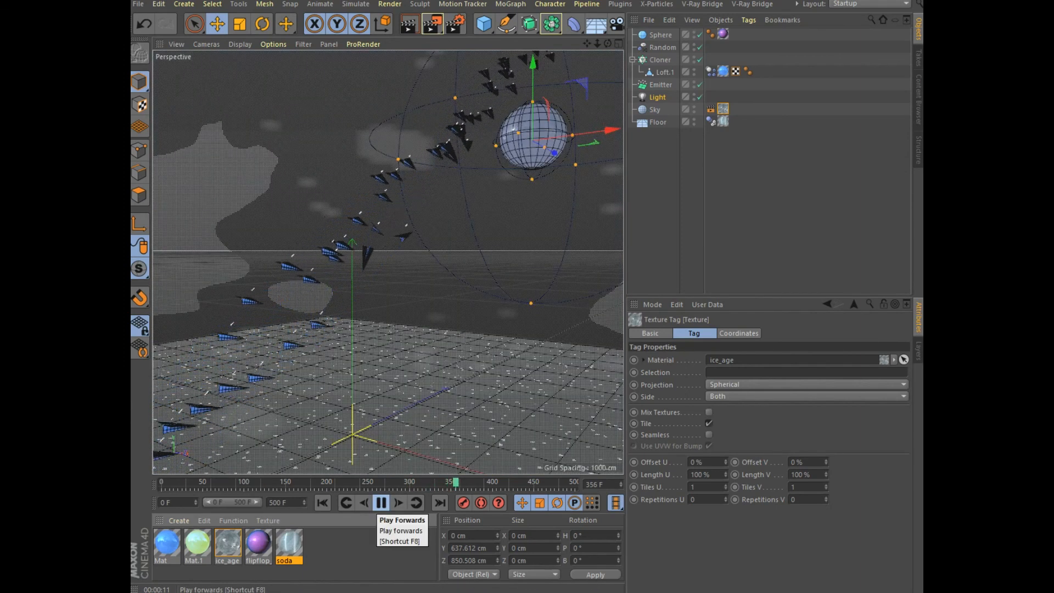
left_click(381, 502)
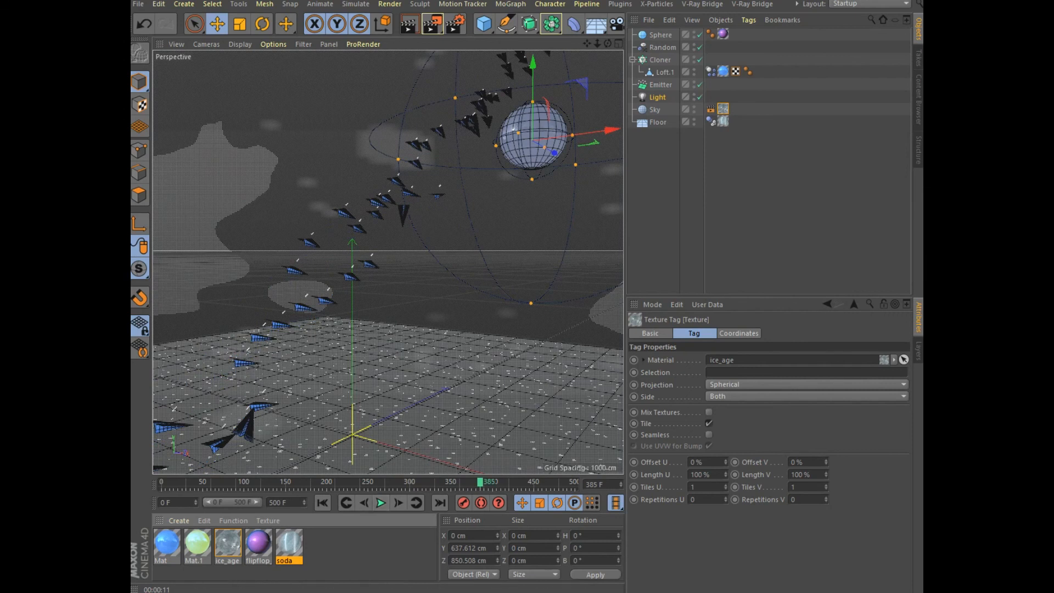